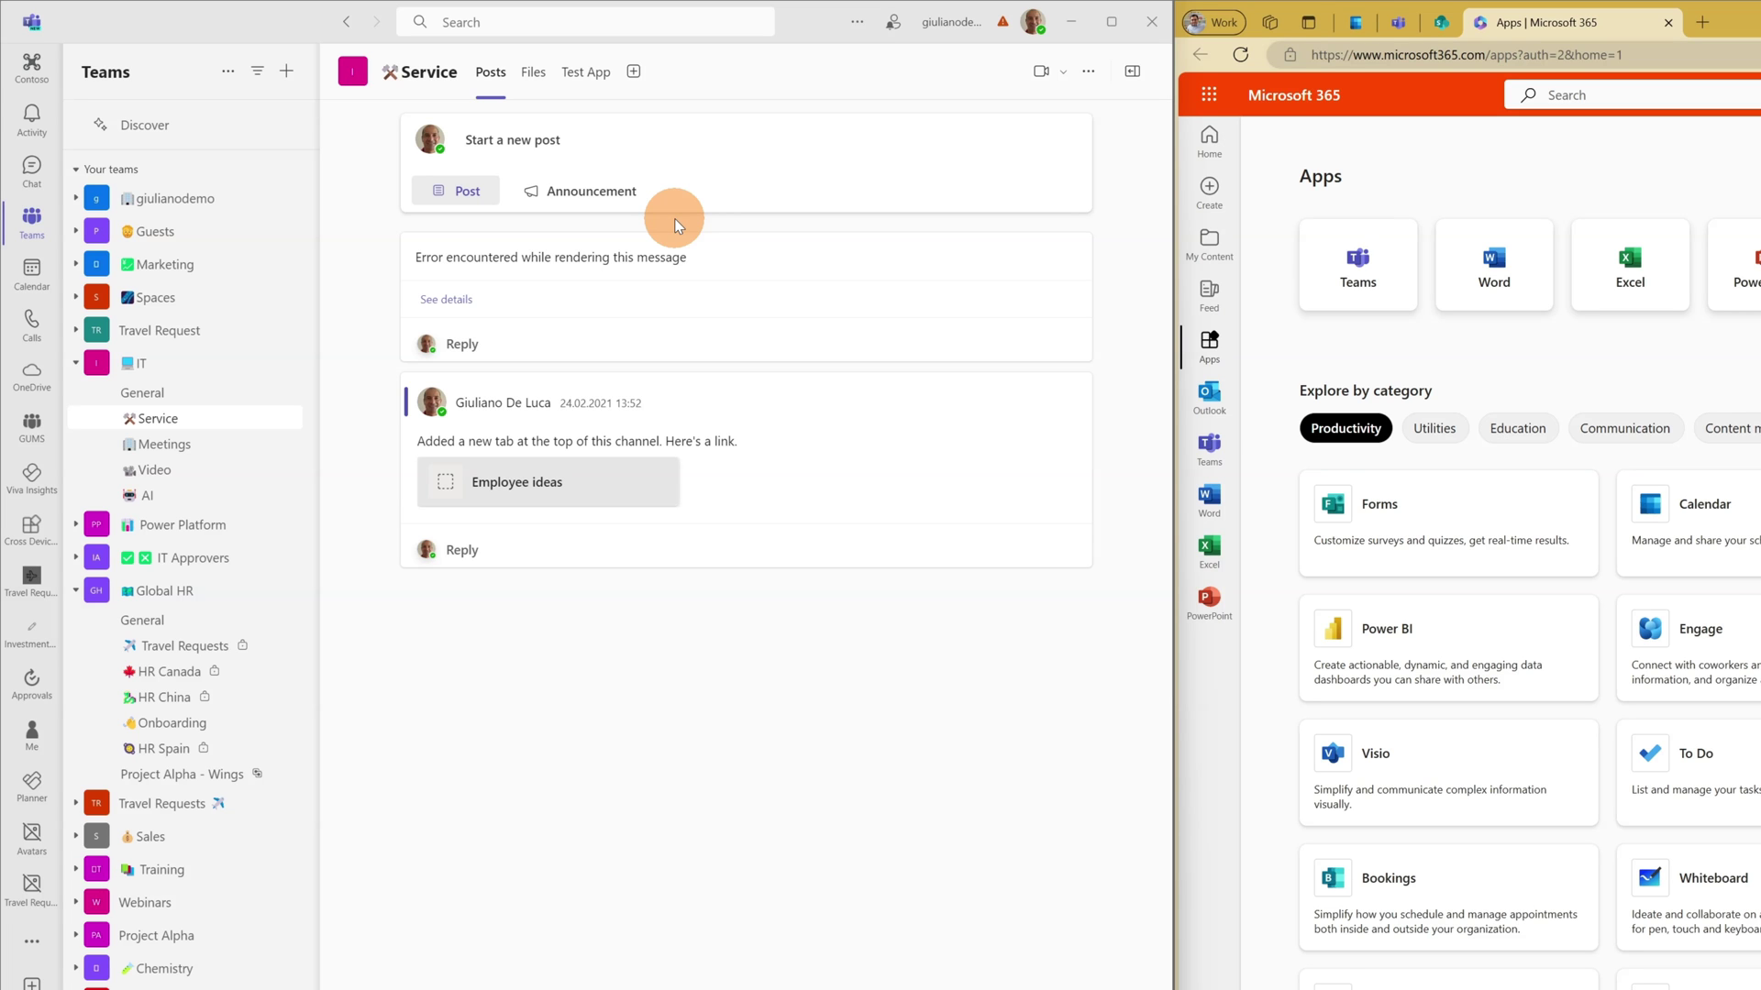
Step: Add a Lists tab to the Service channel and create a list from the Work progress tracker template
click(636, 71)
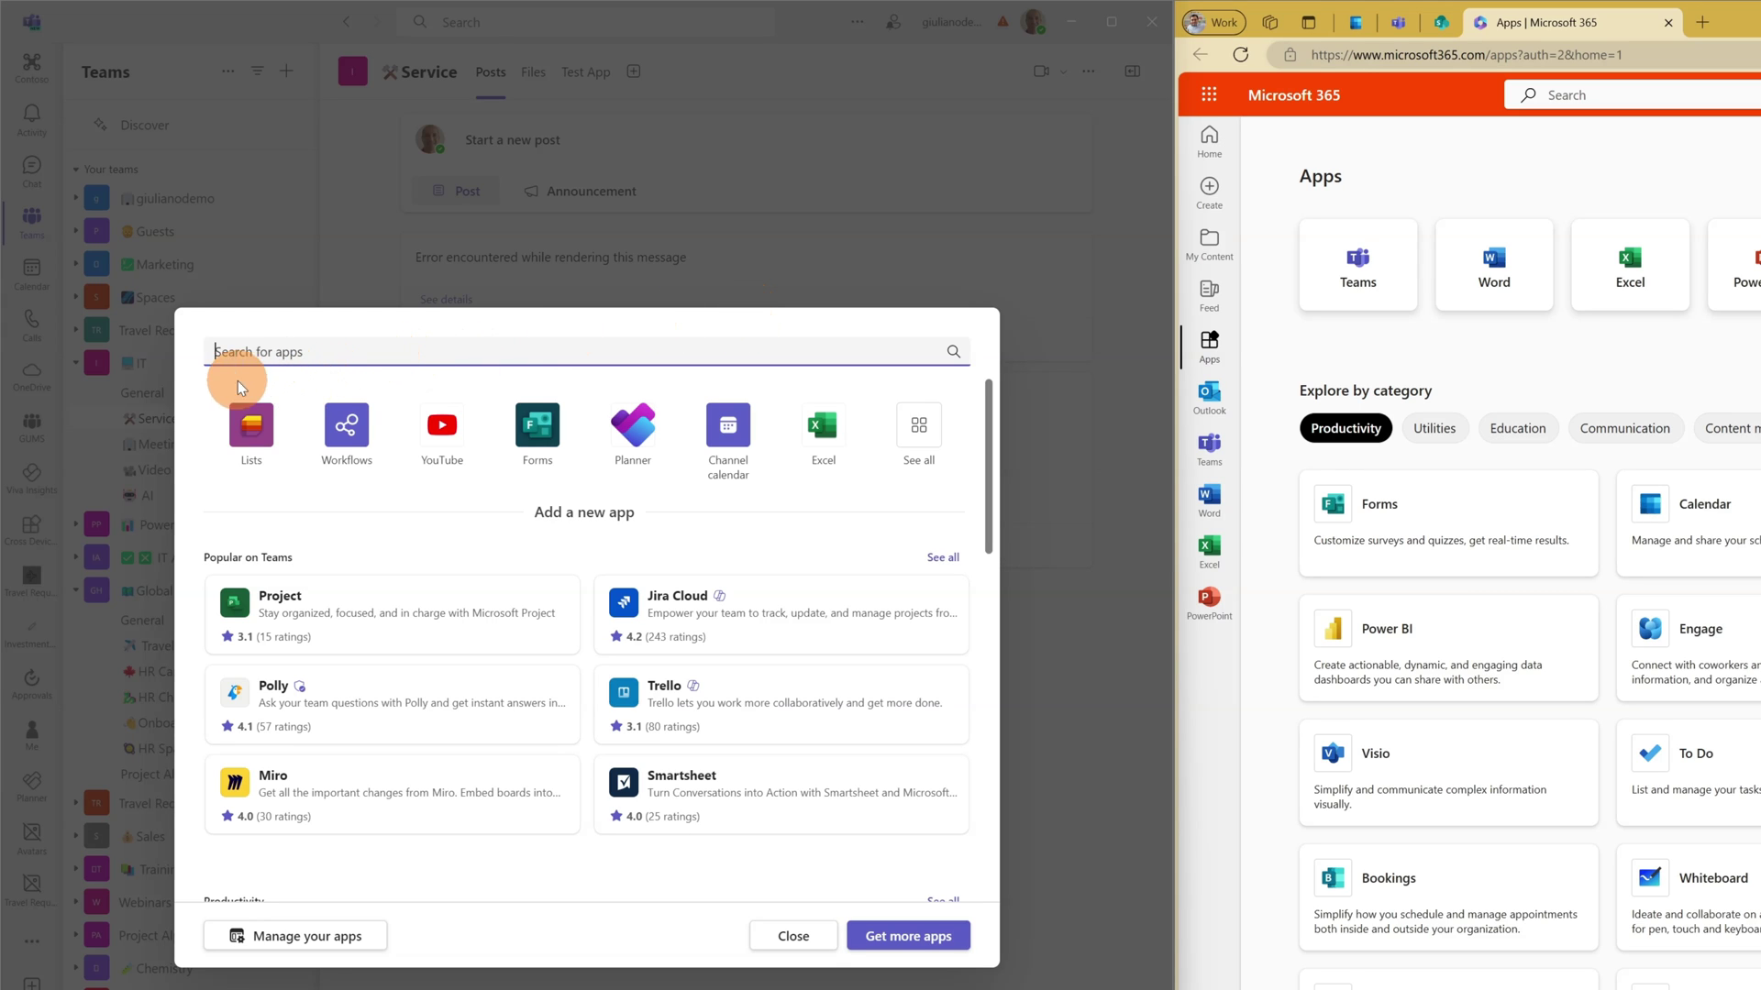
click(242, 423)
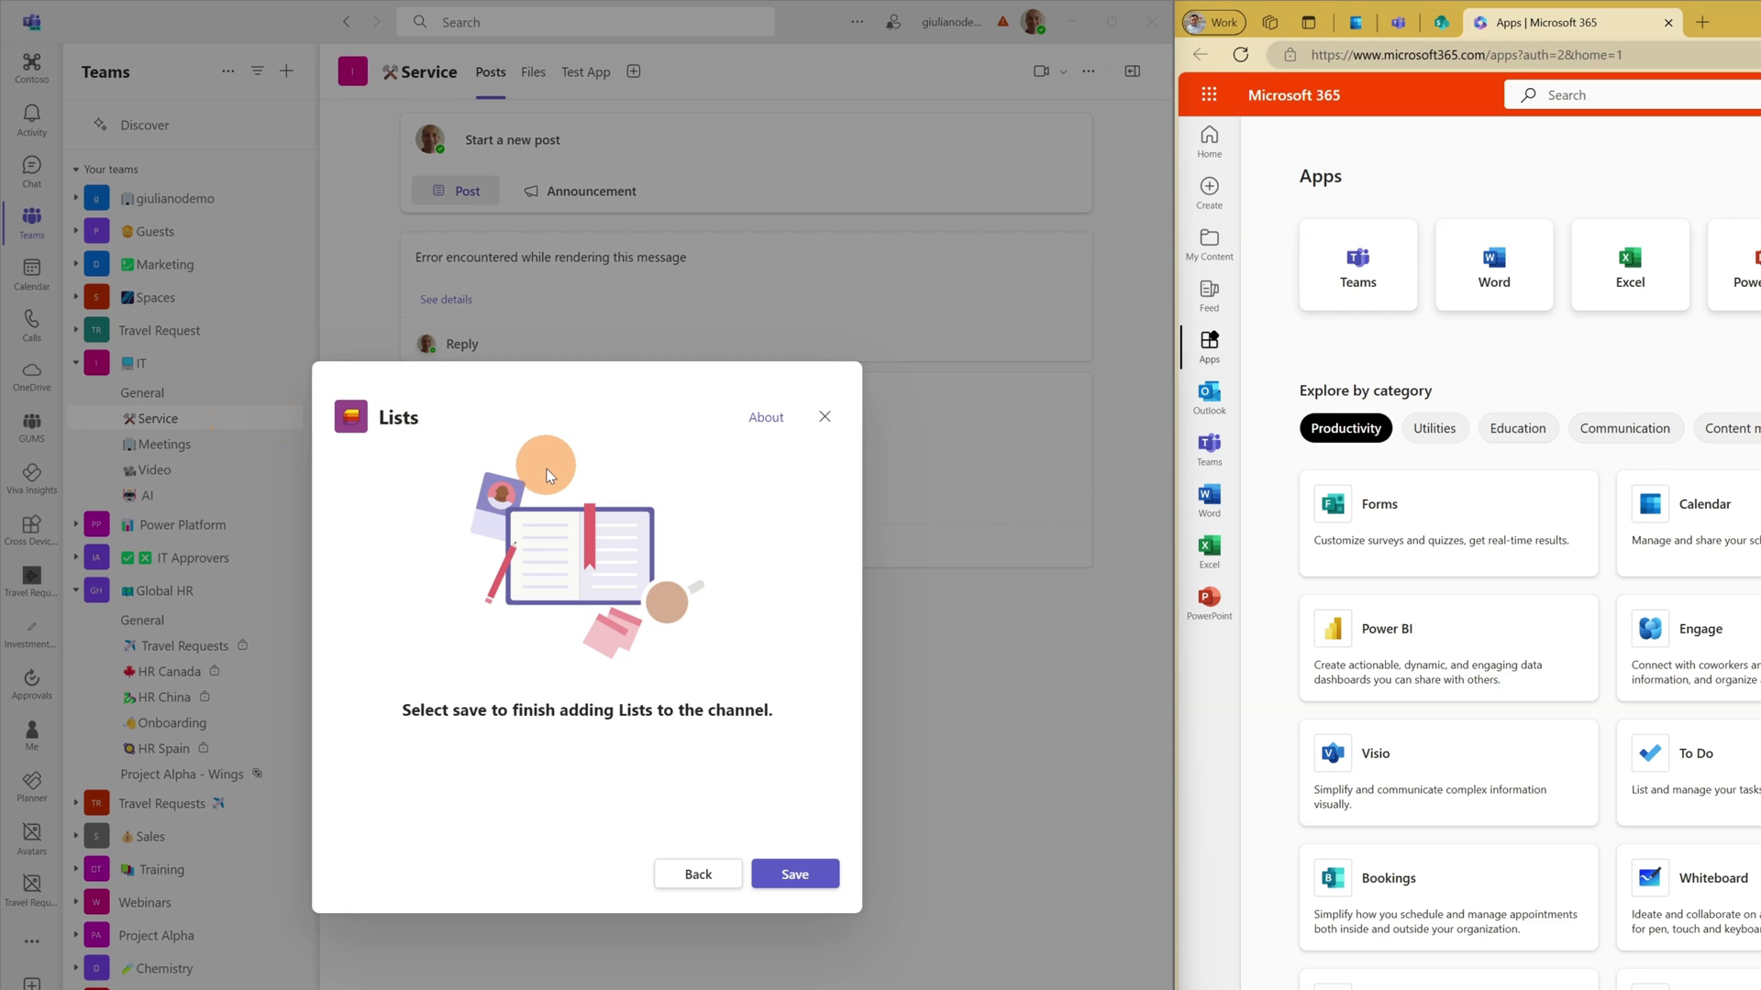
click(805, 878)
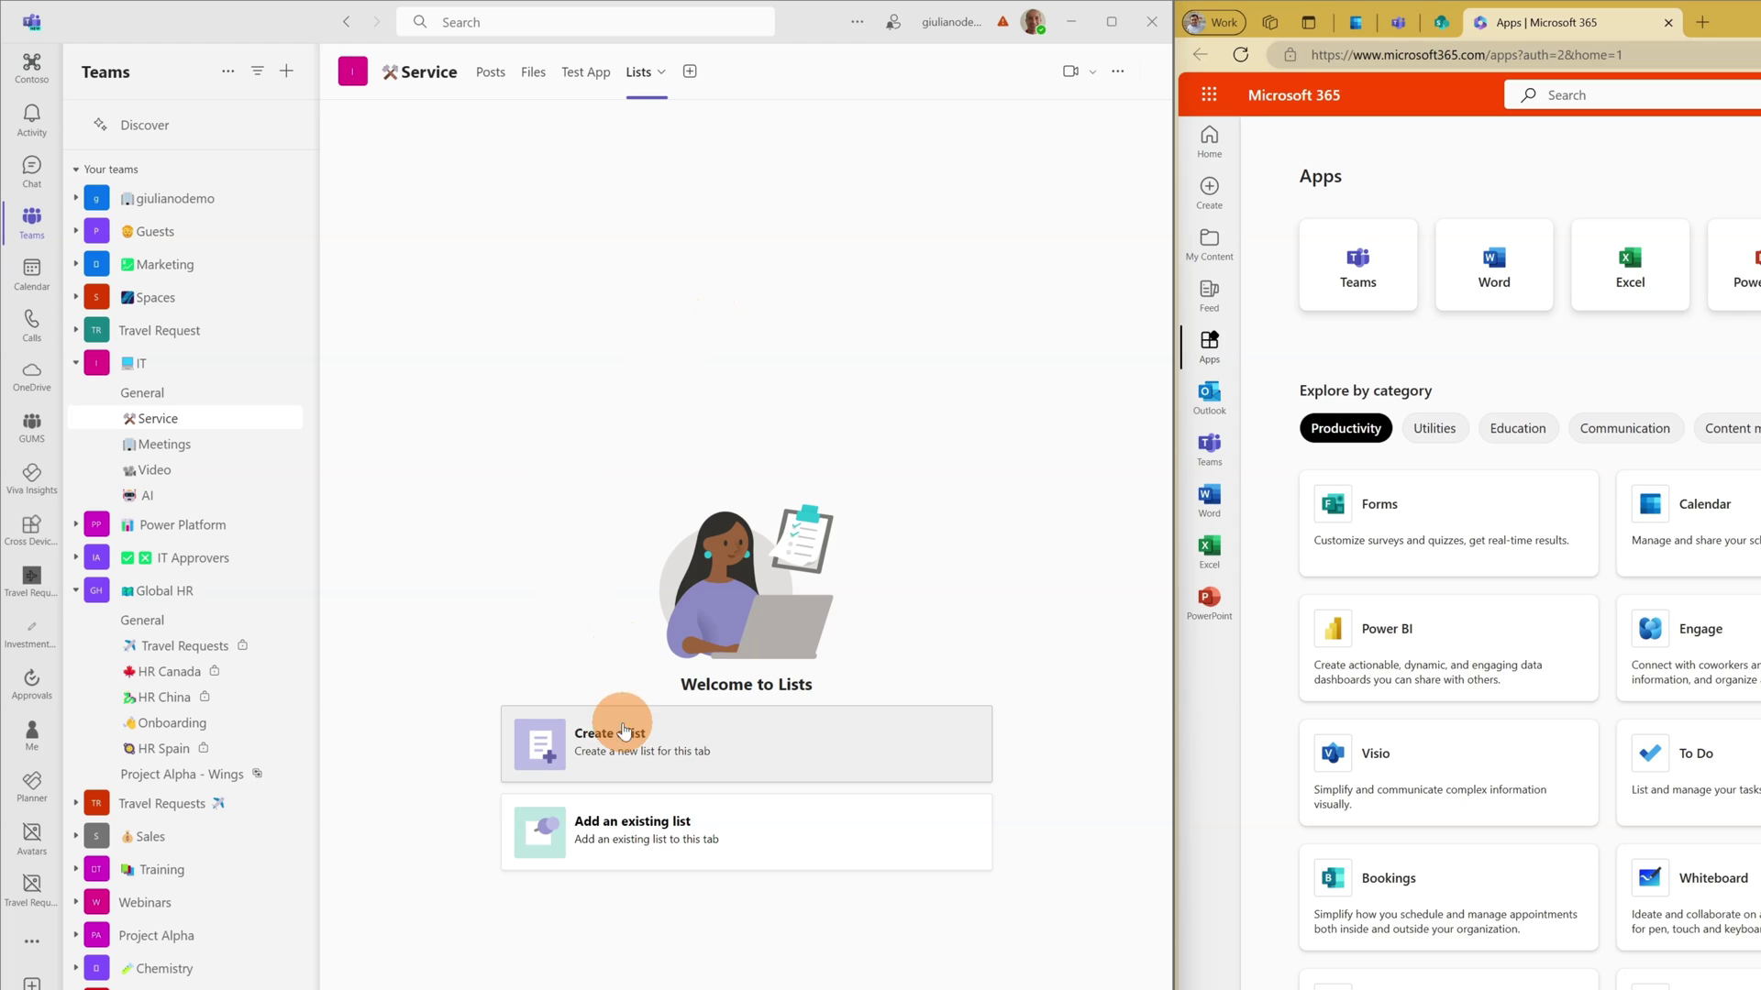
click(633, 743)
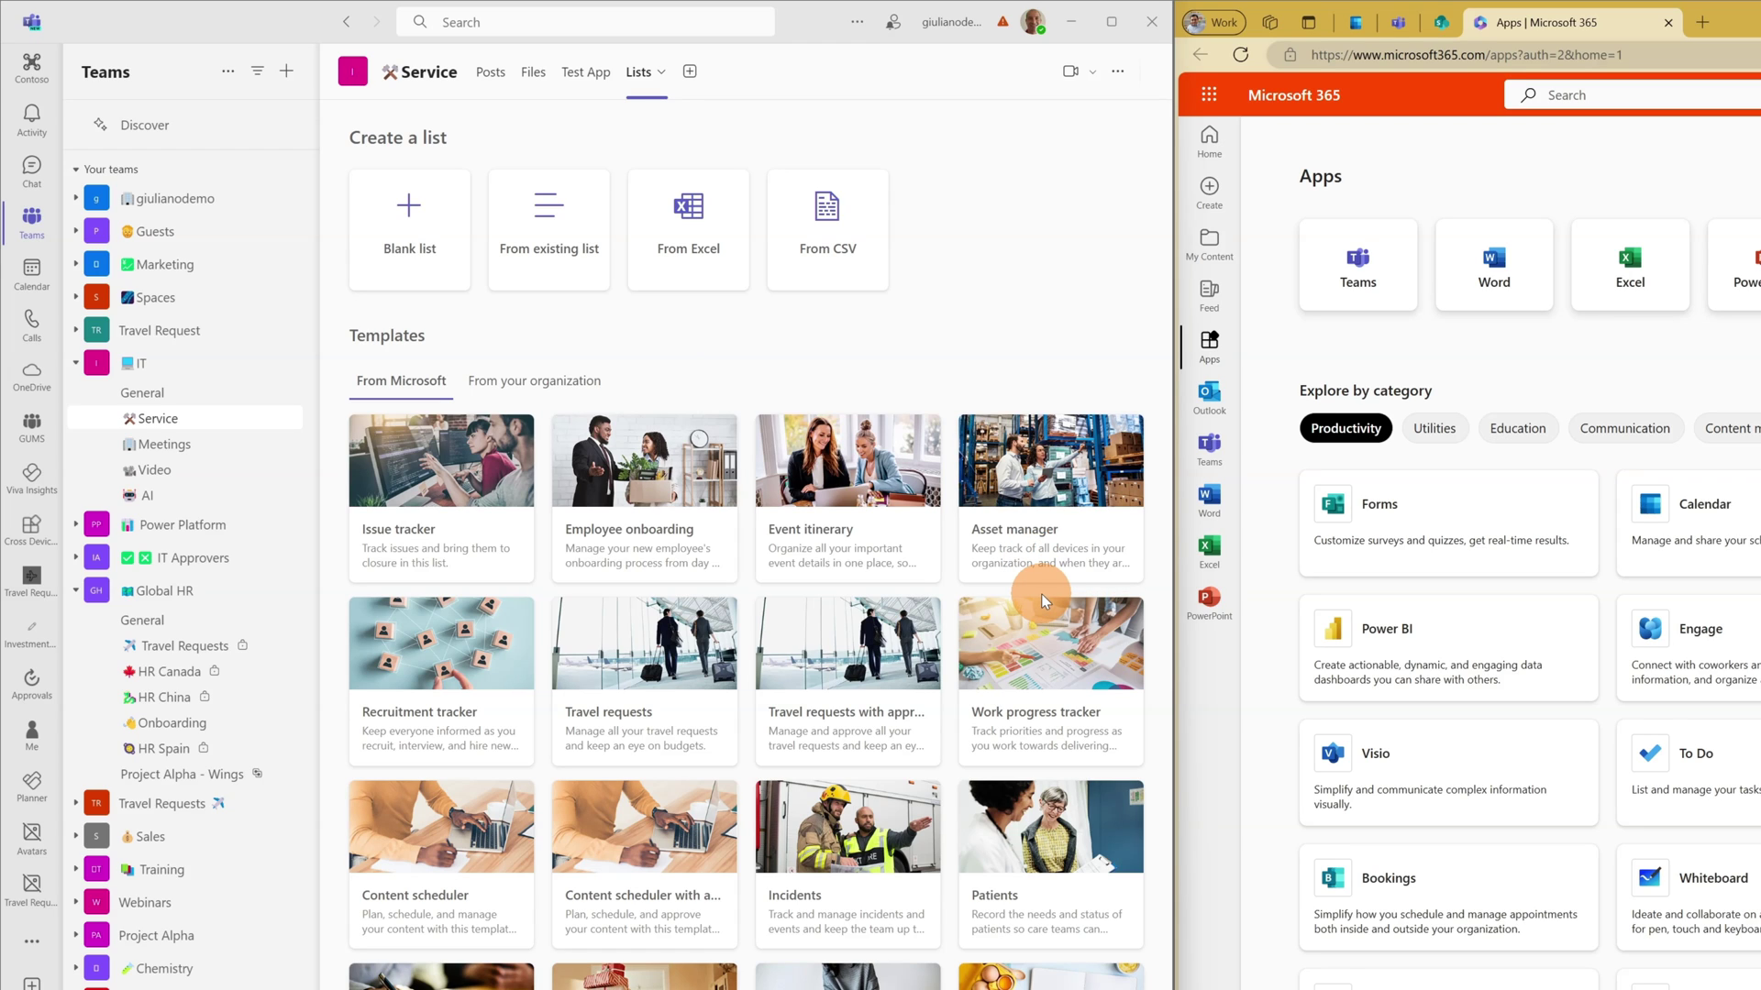
click(1036, 649)
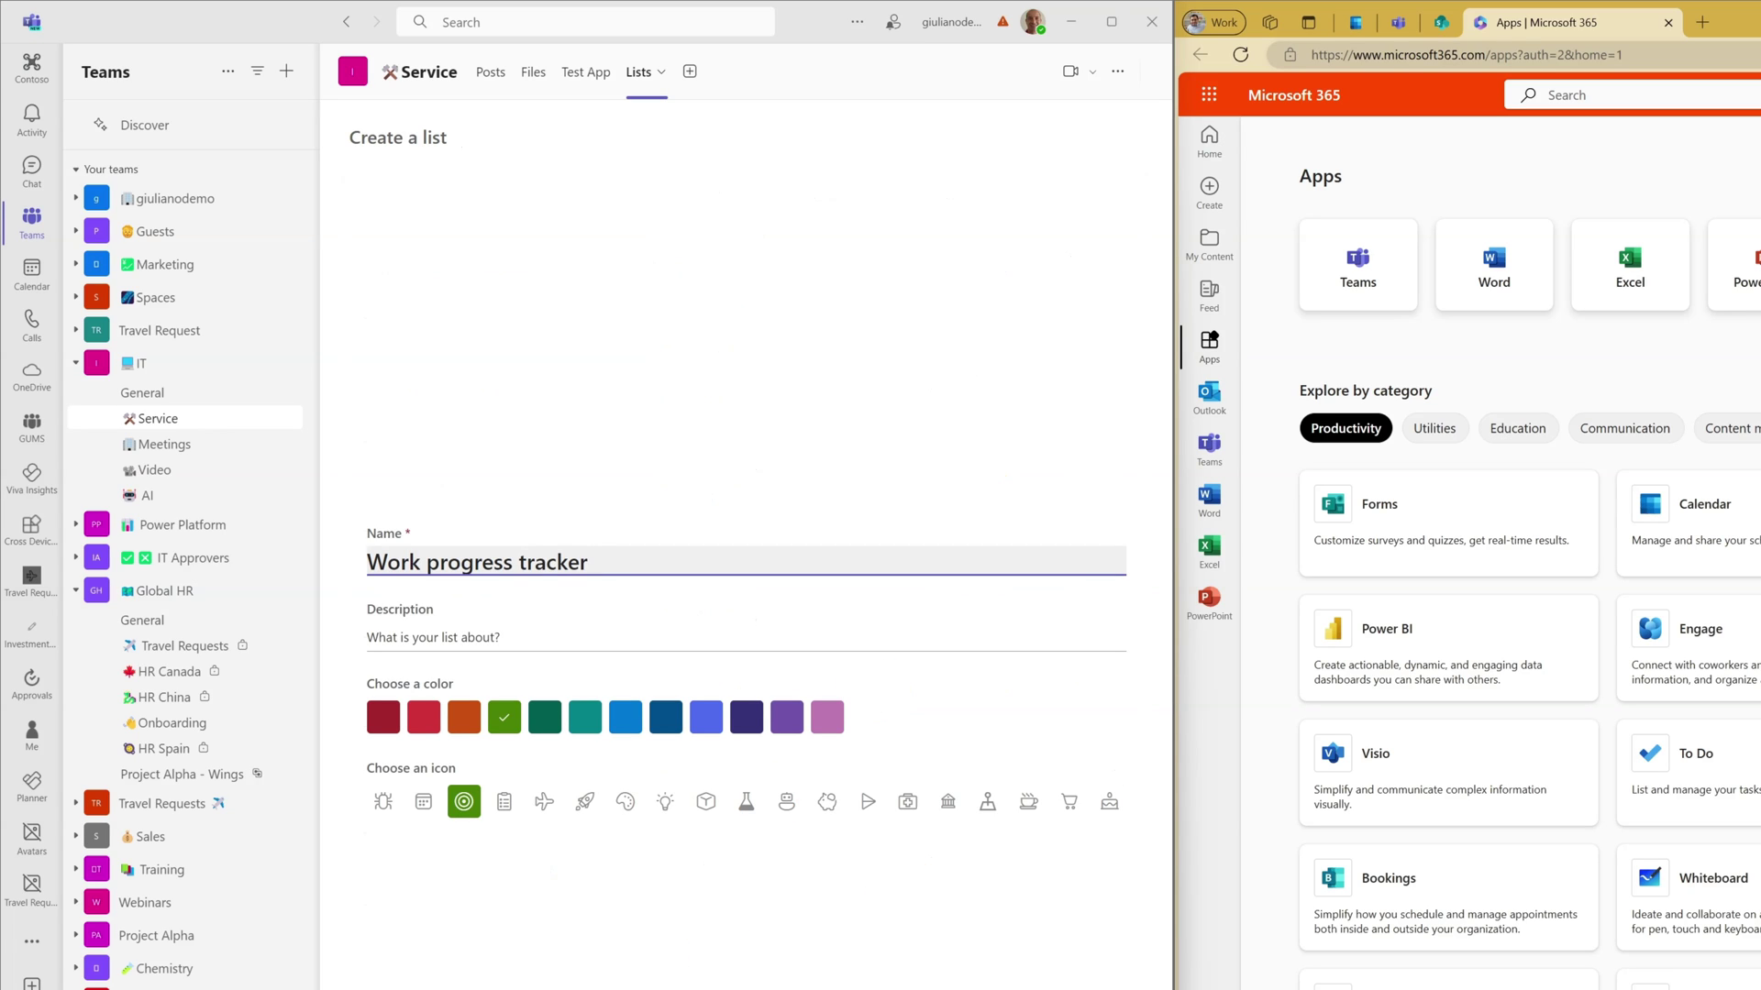
click(910, 477)
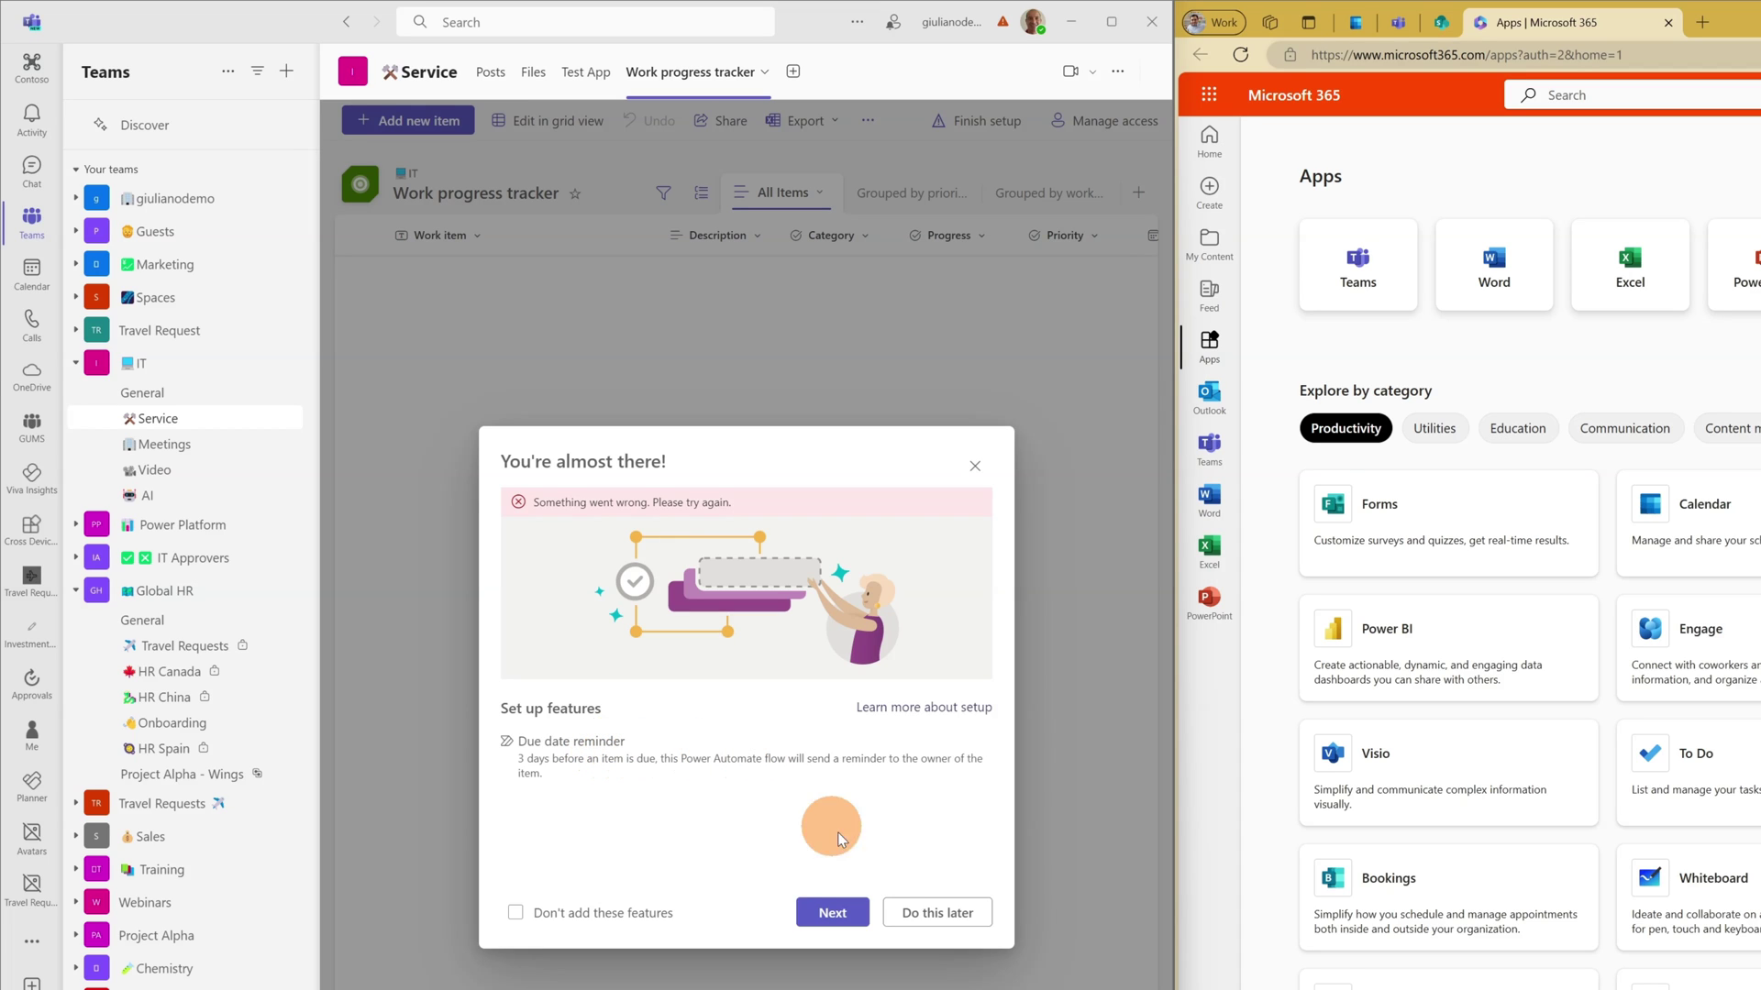
Step: Skip the extra list feature setup with Do this later
click(953, 914)
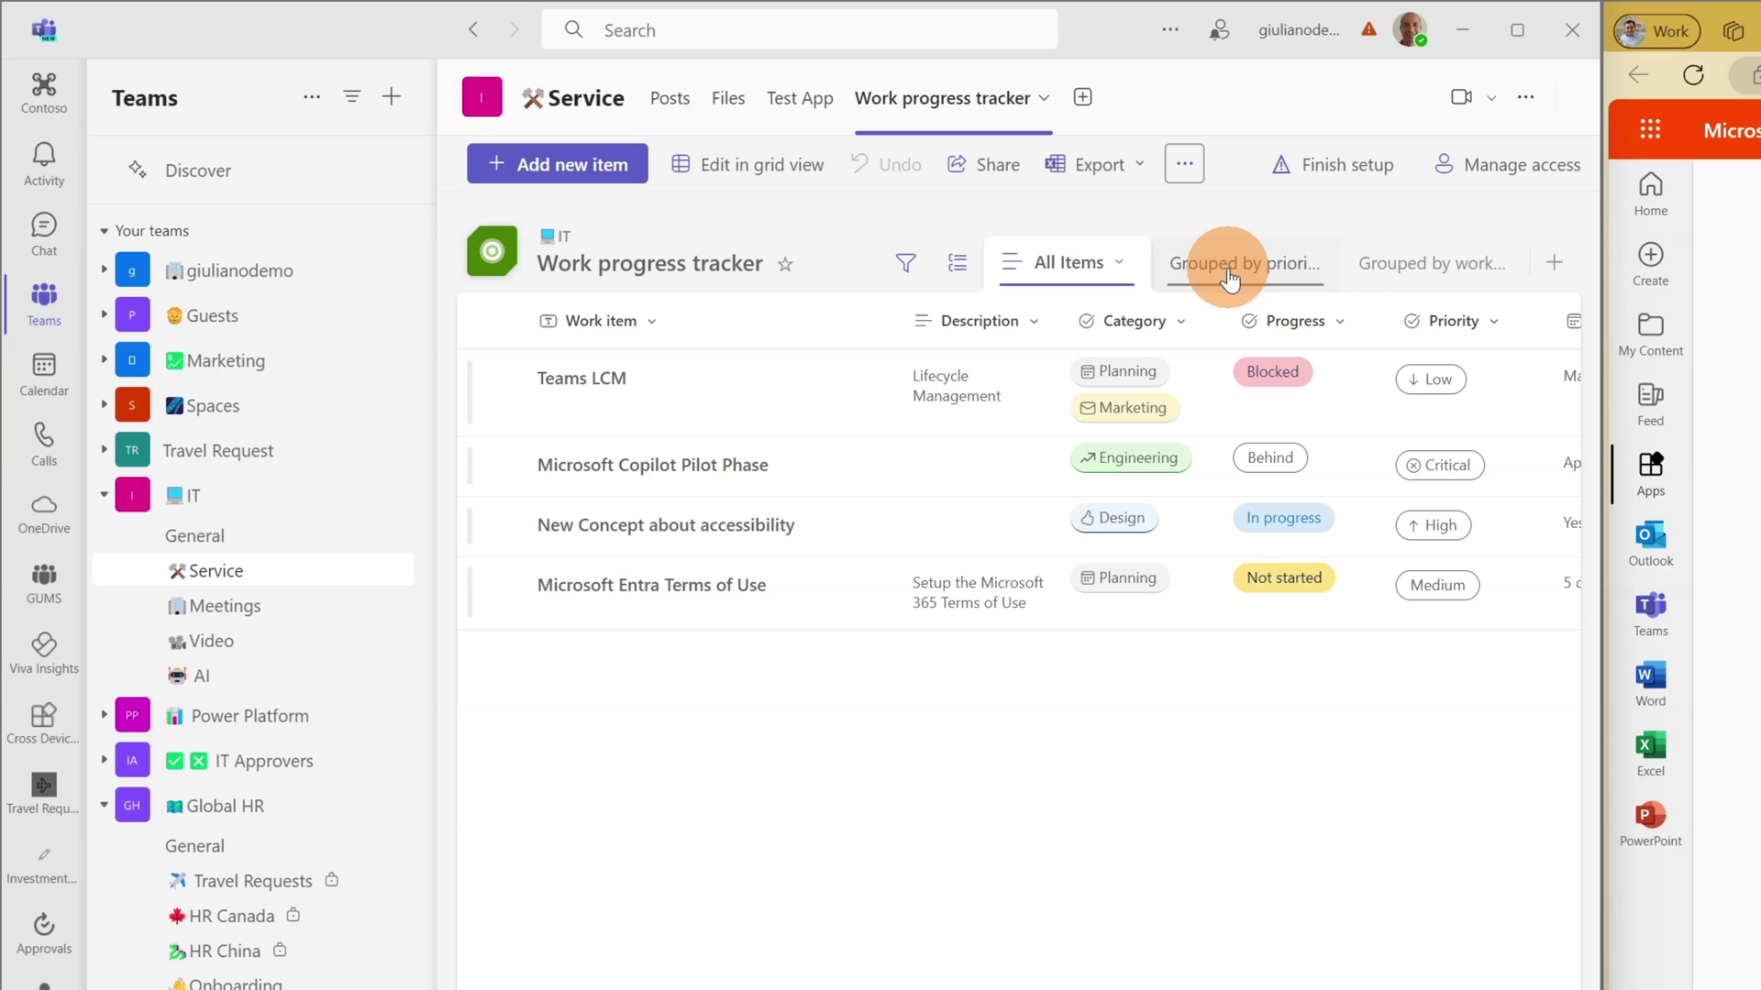
Step: Add a new List-format view named 'Filtered by Status'
click(1271, 276)
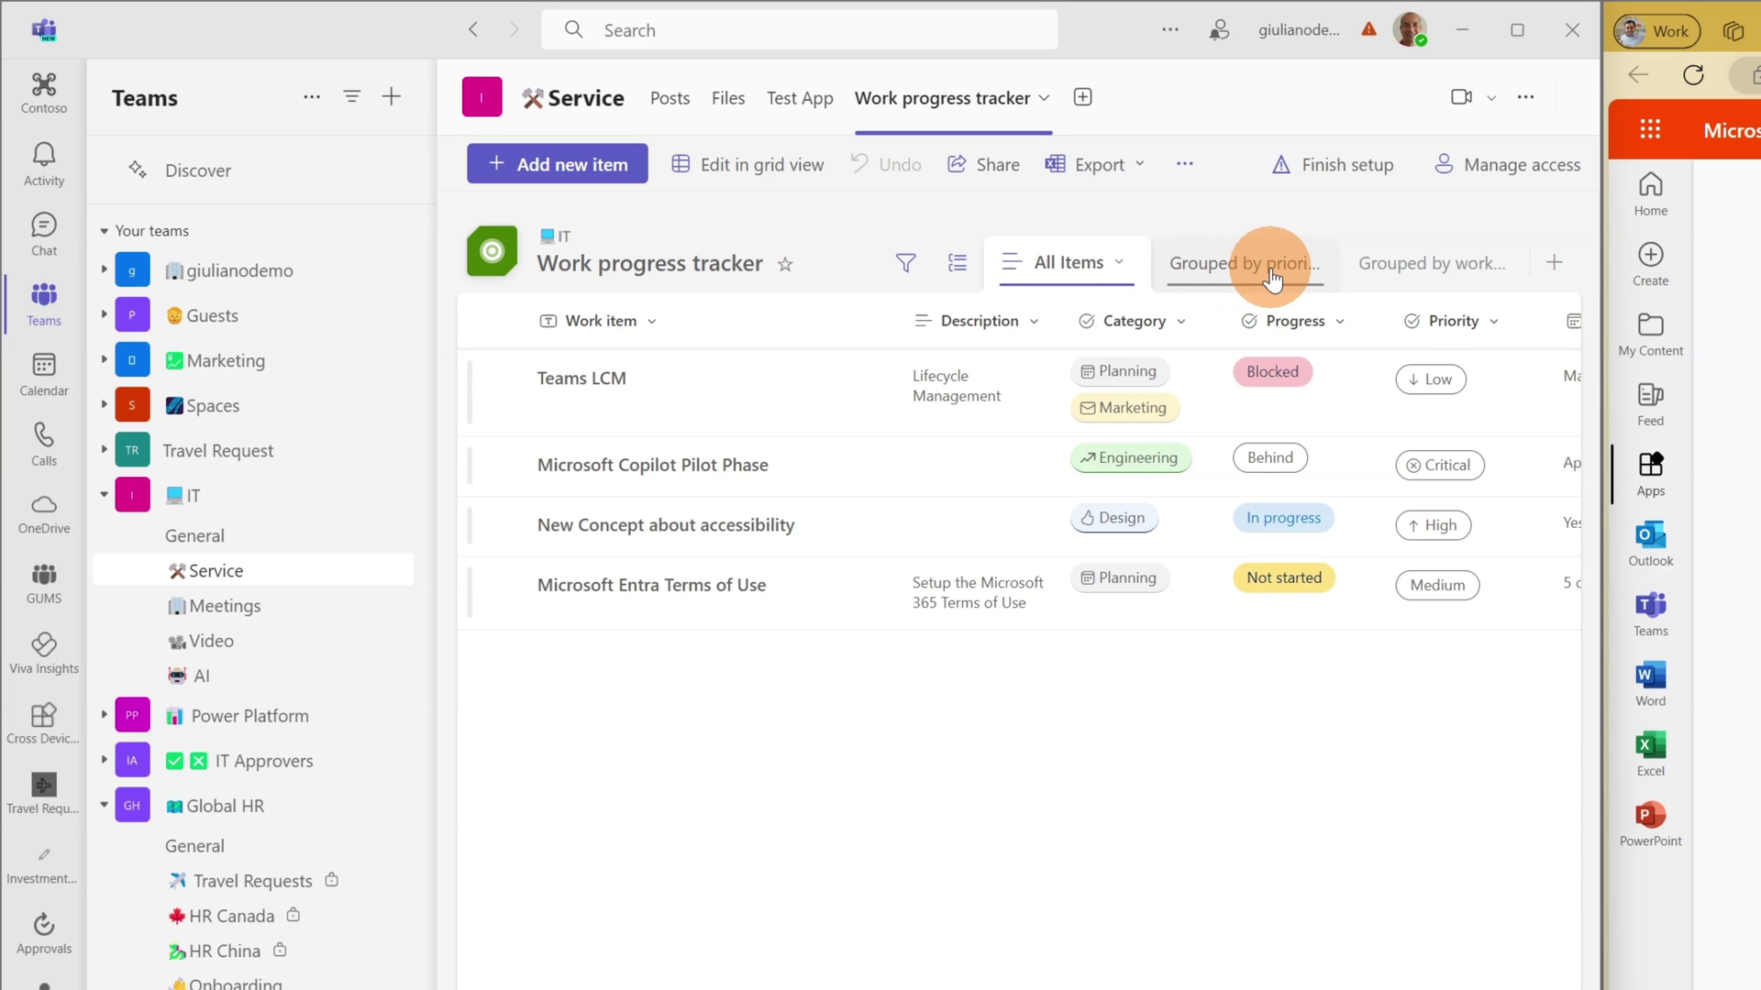
click(1426, 274)
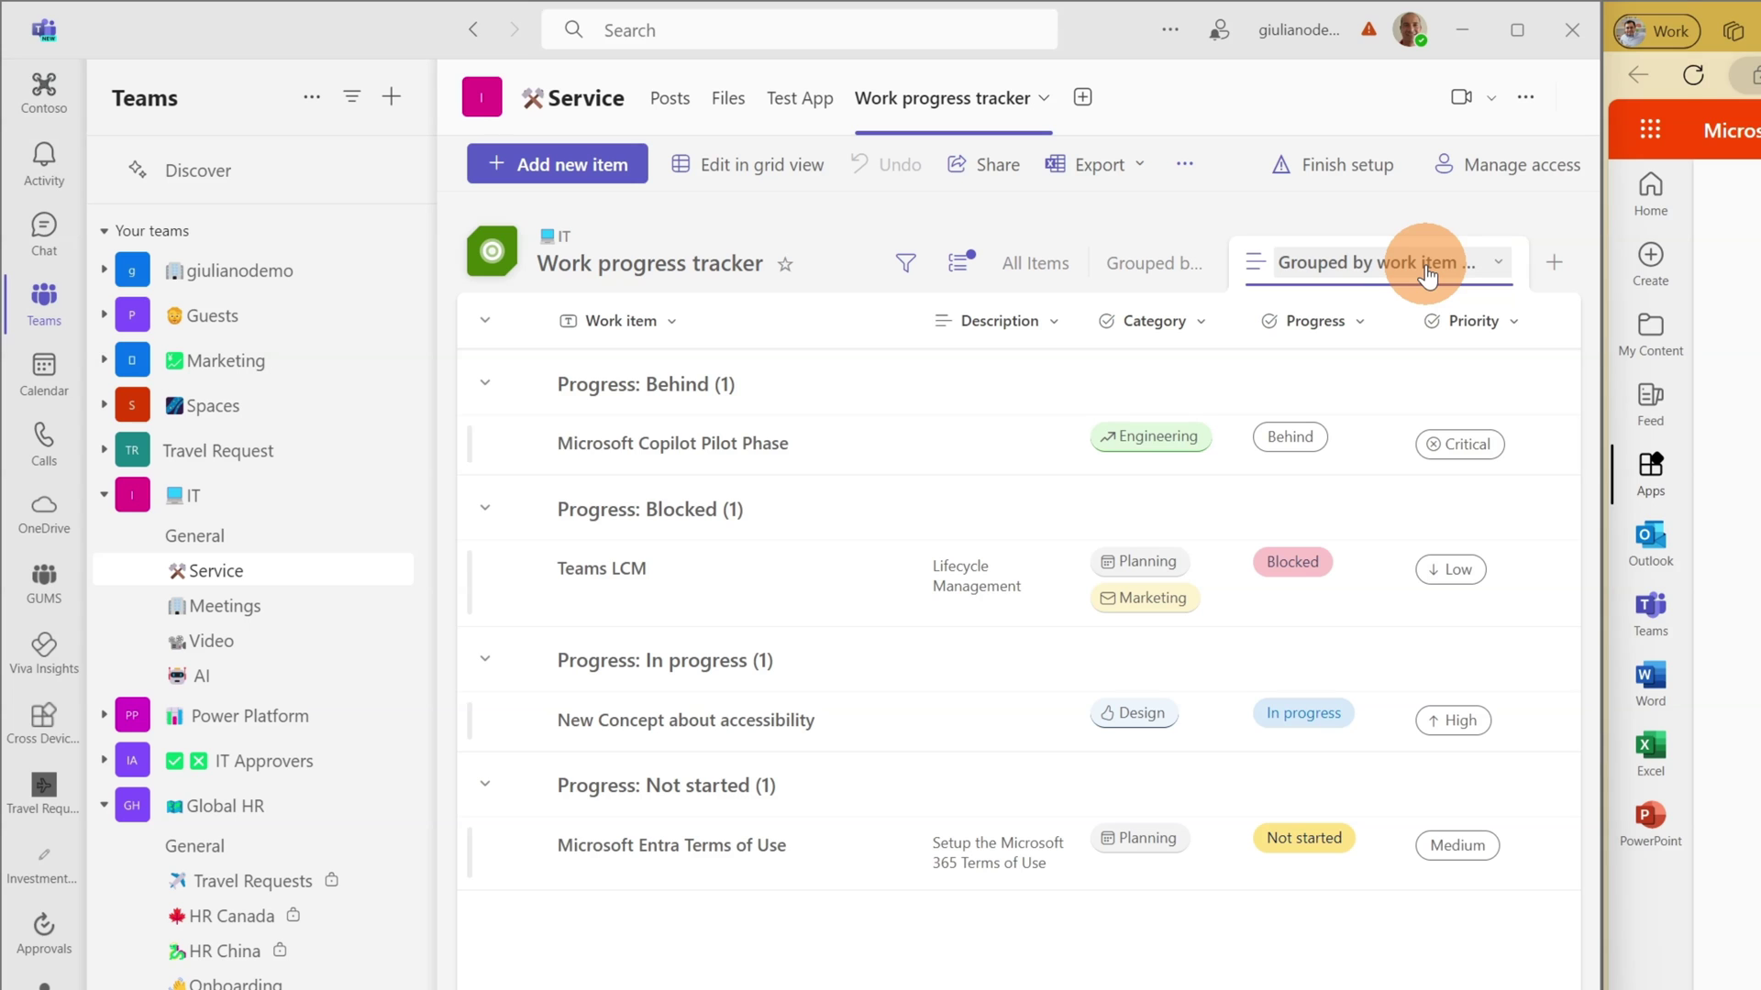
click(1557, 274)
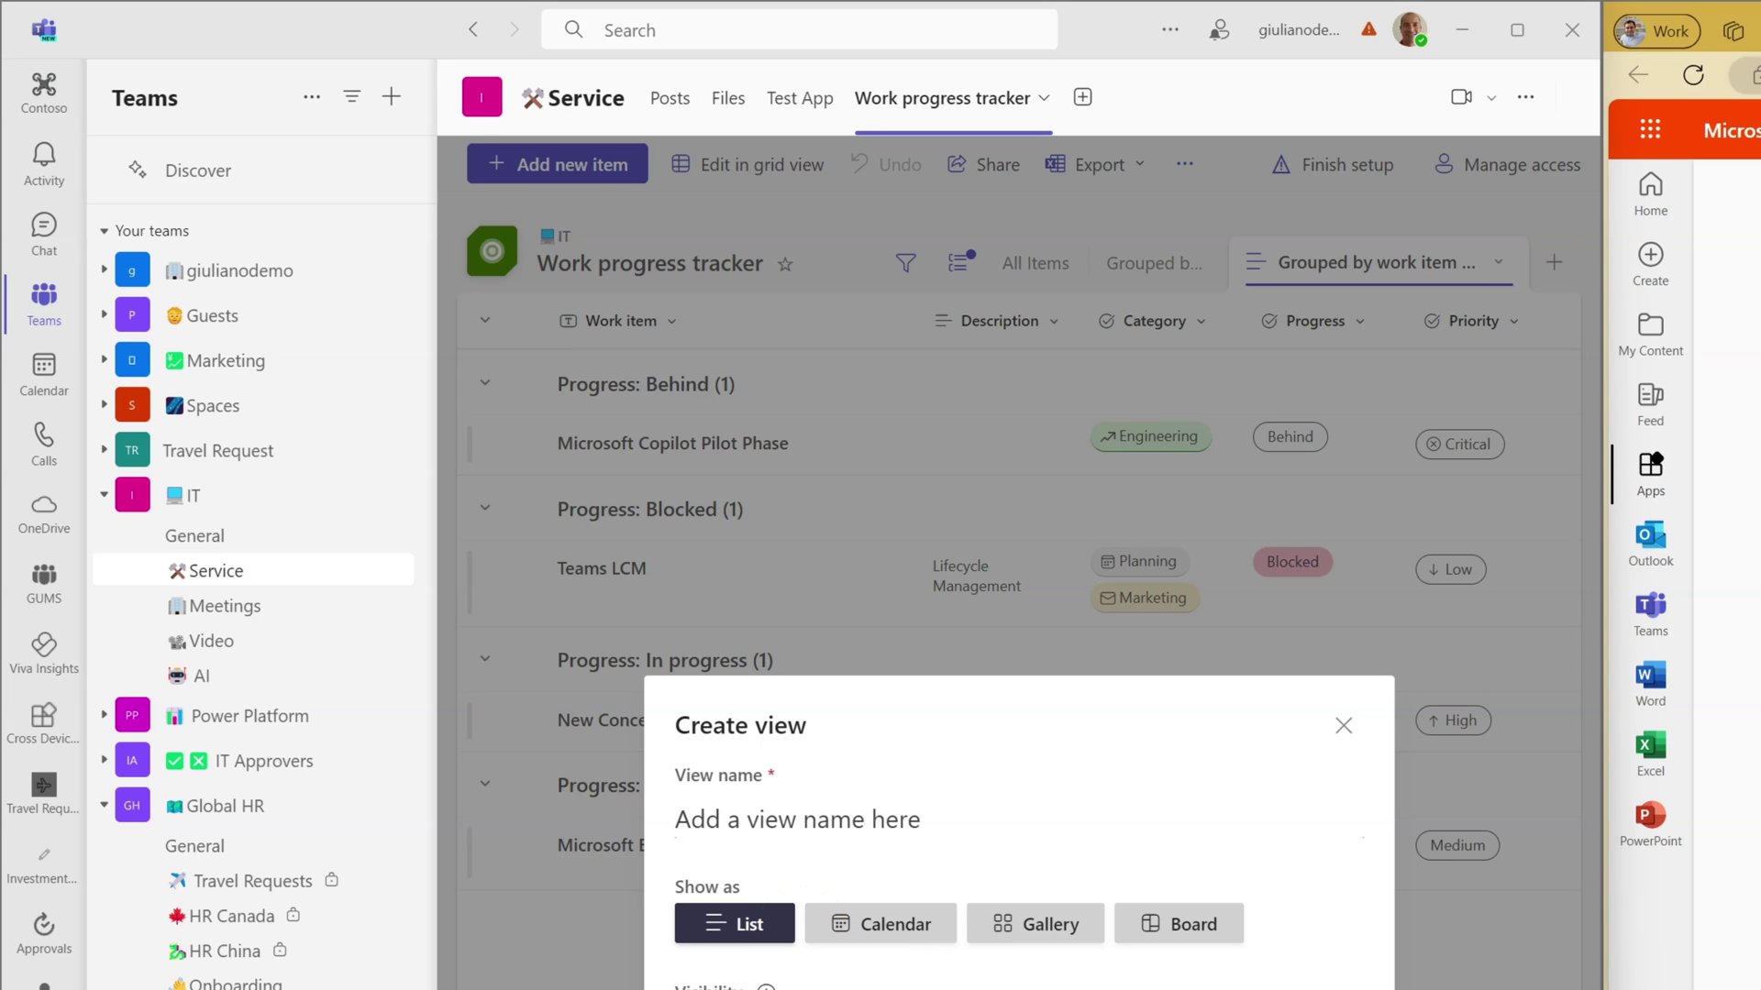
click(899, 840)
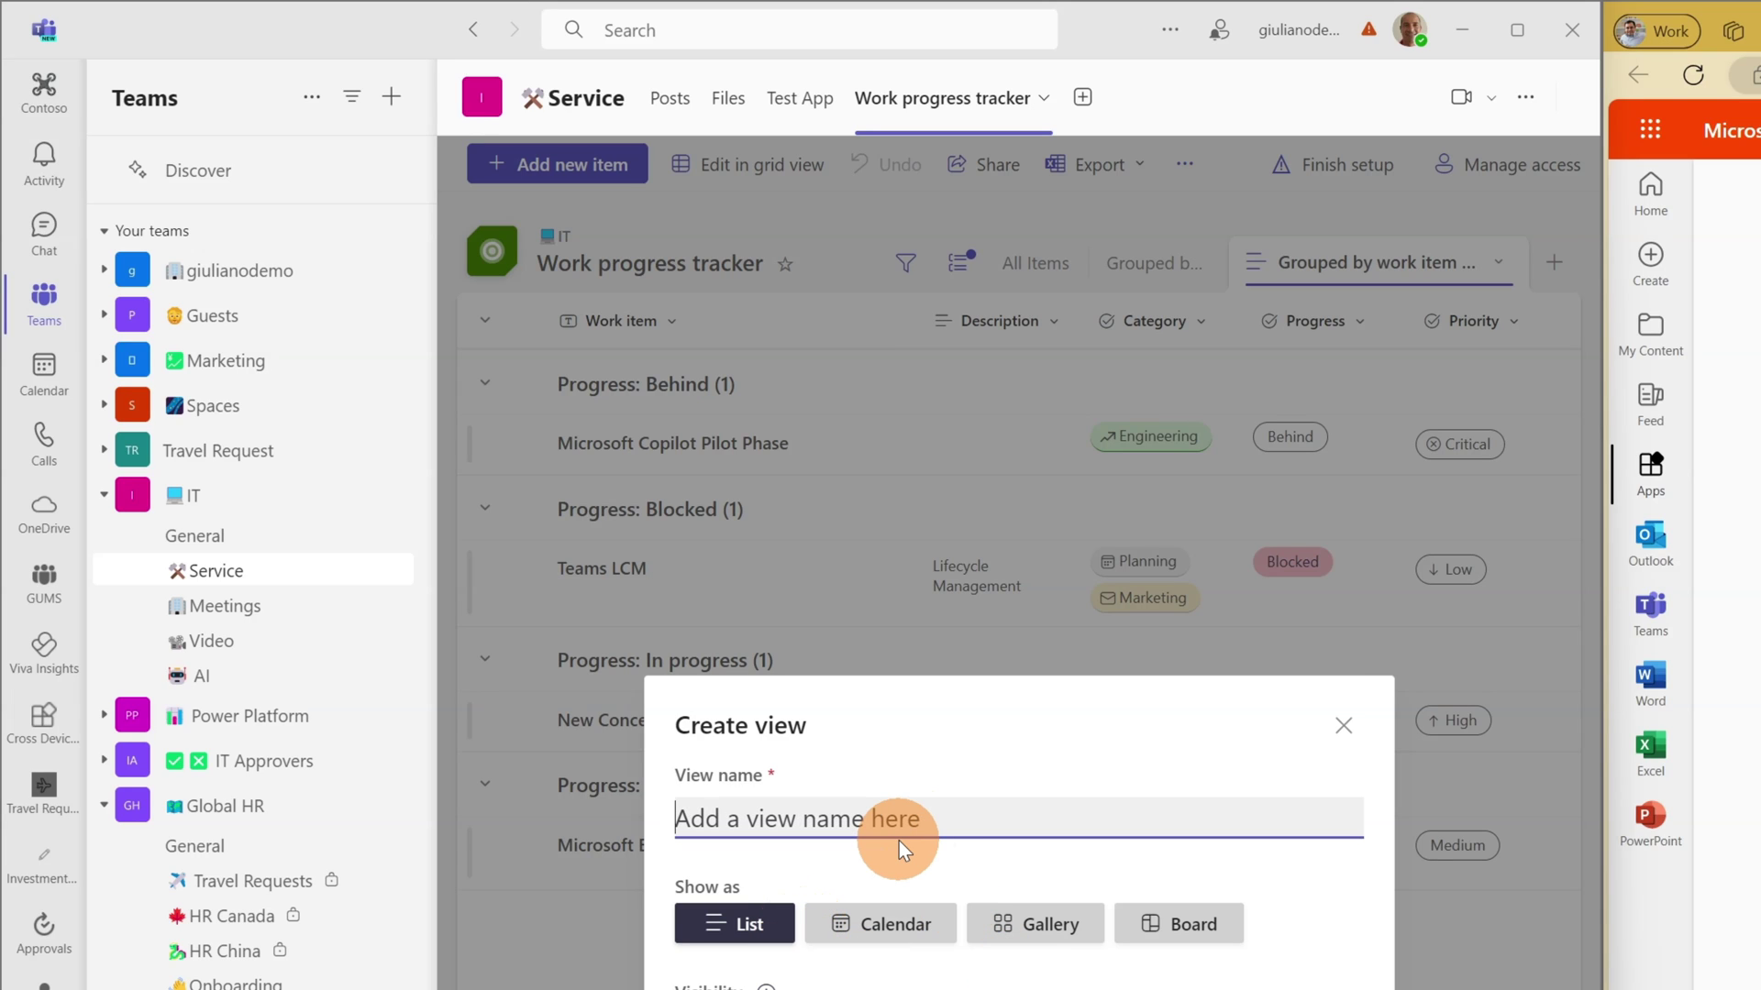
text(F)
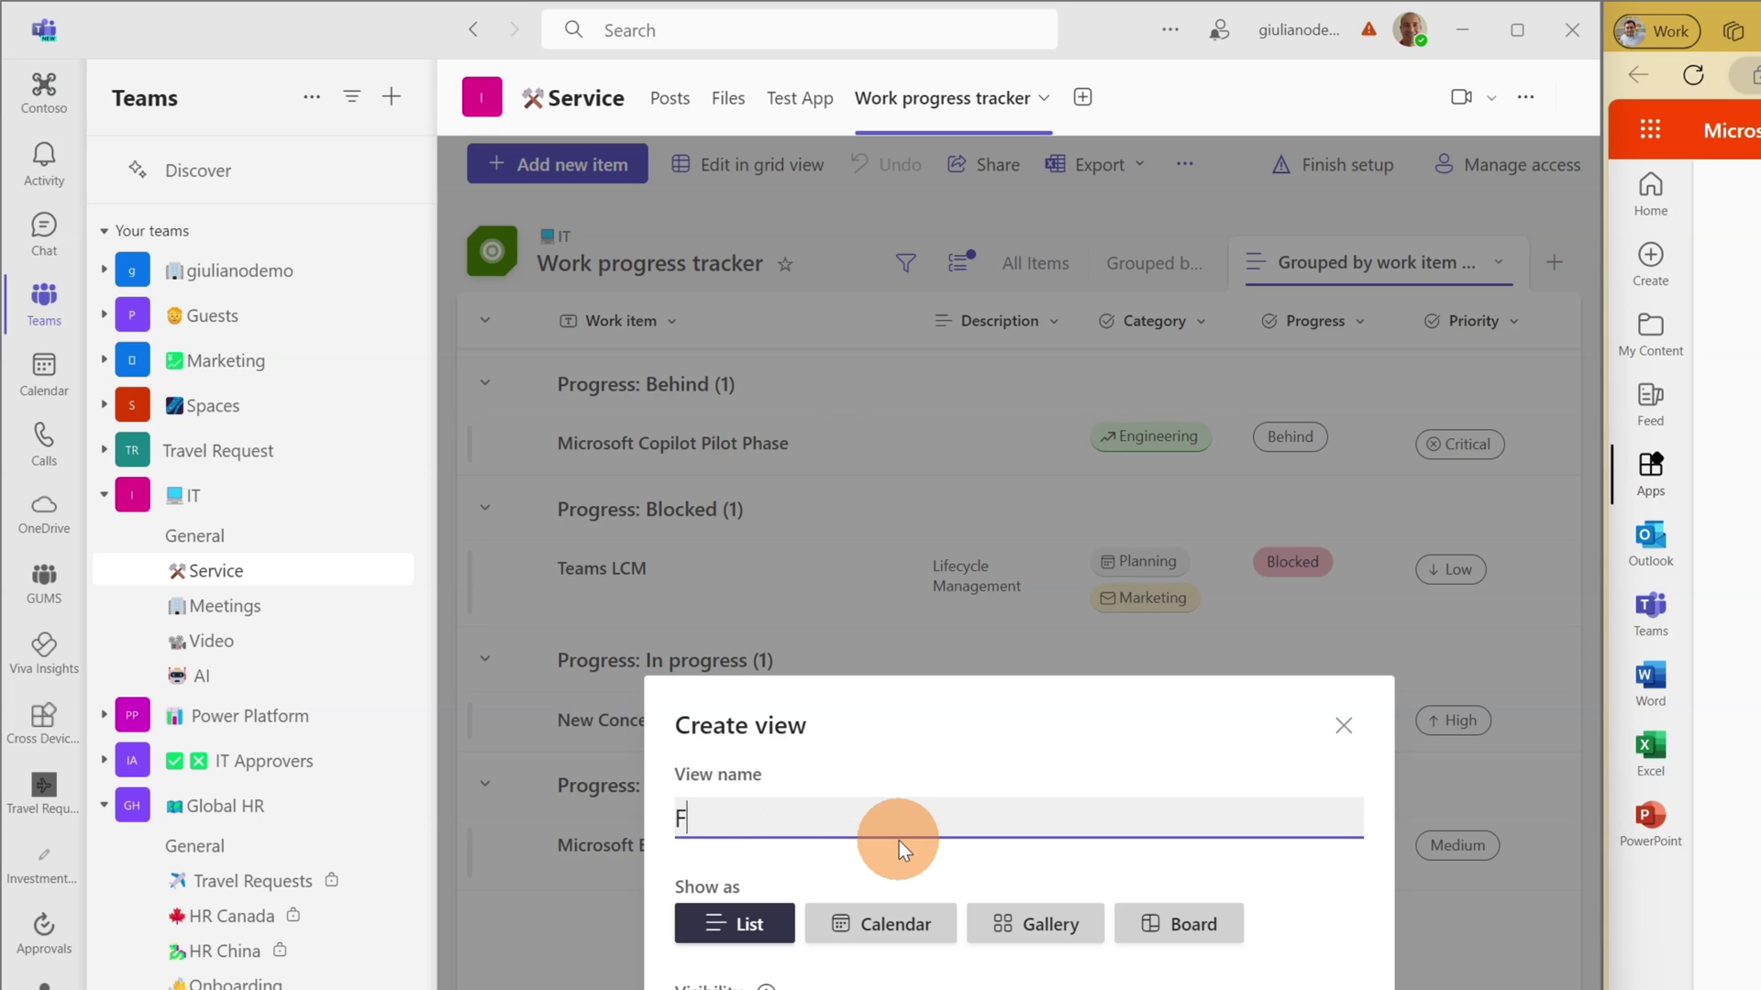
text(iltered )
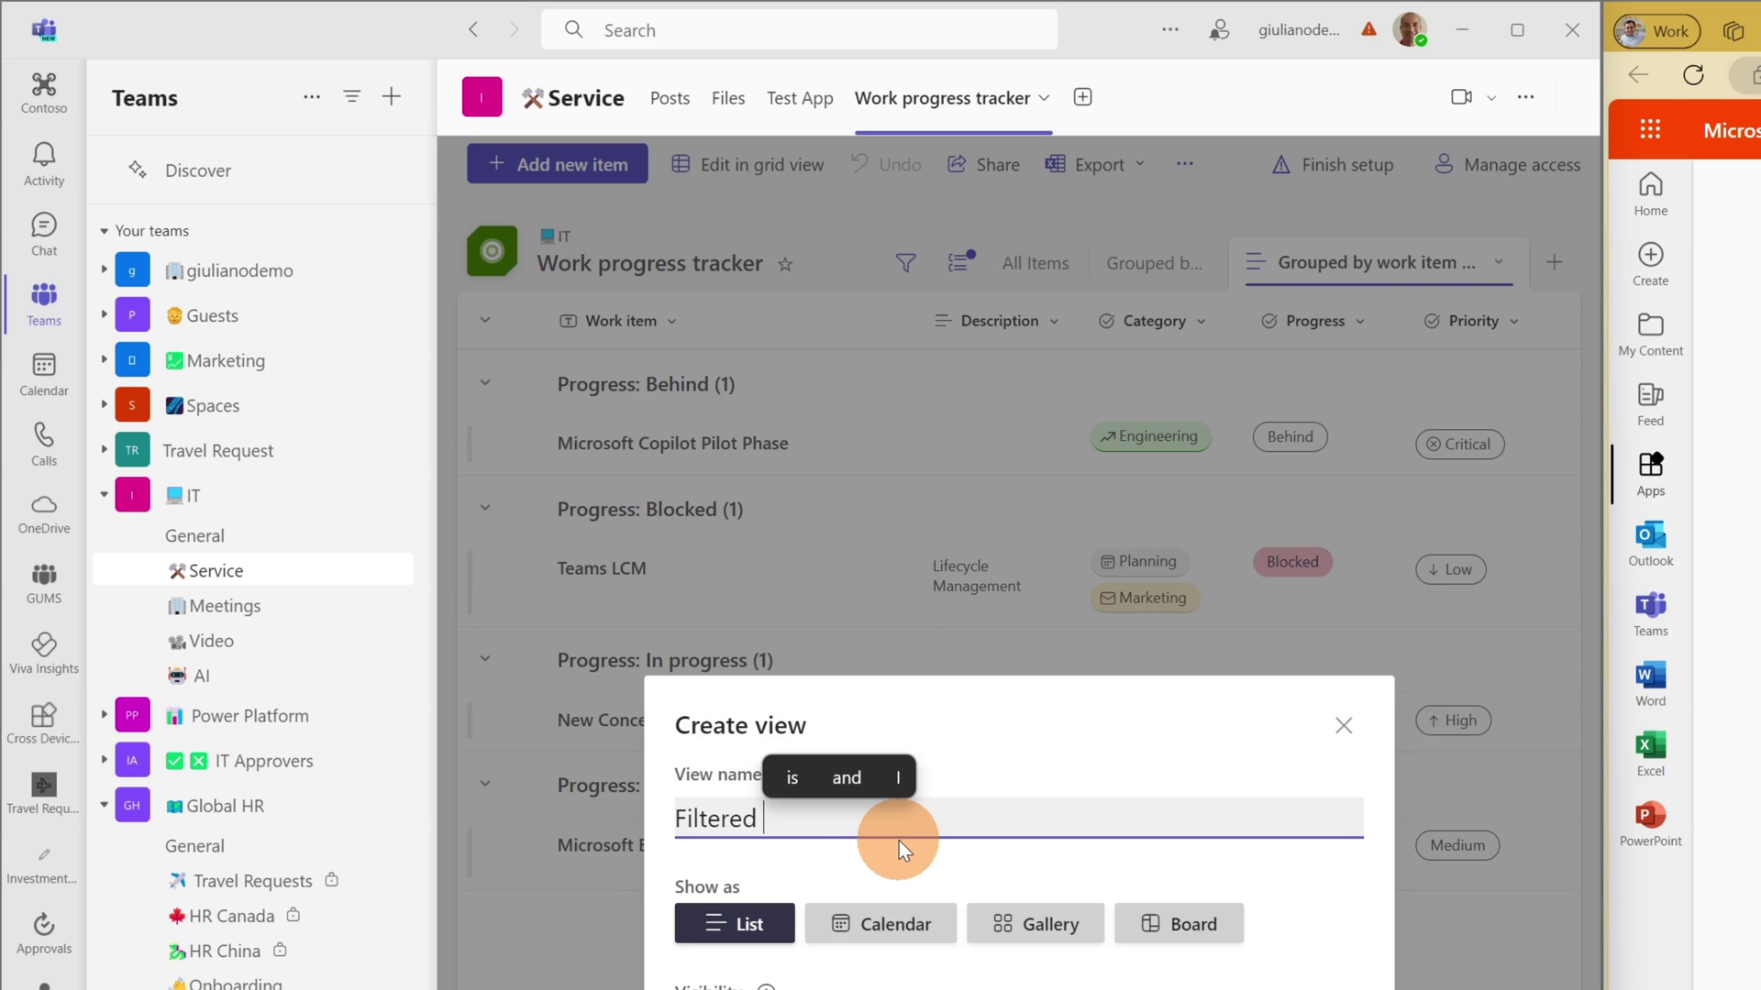
text(by Sta)
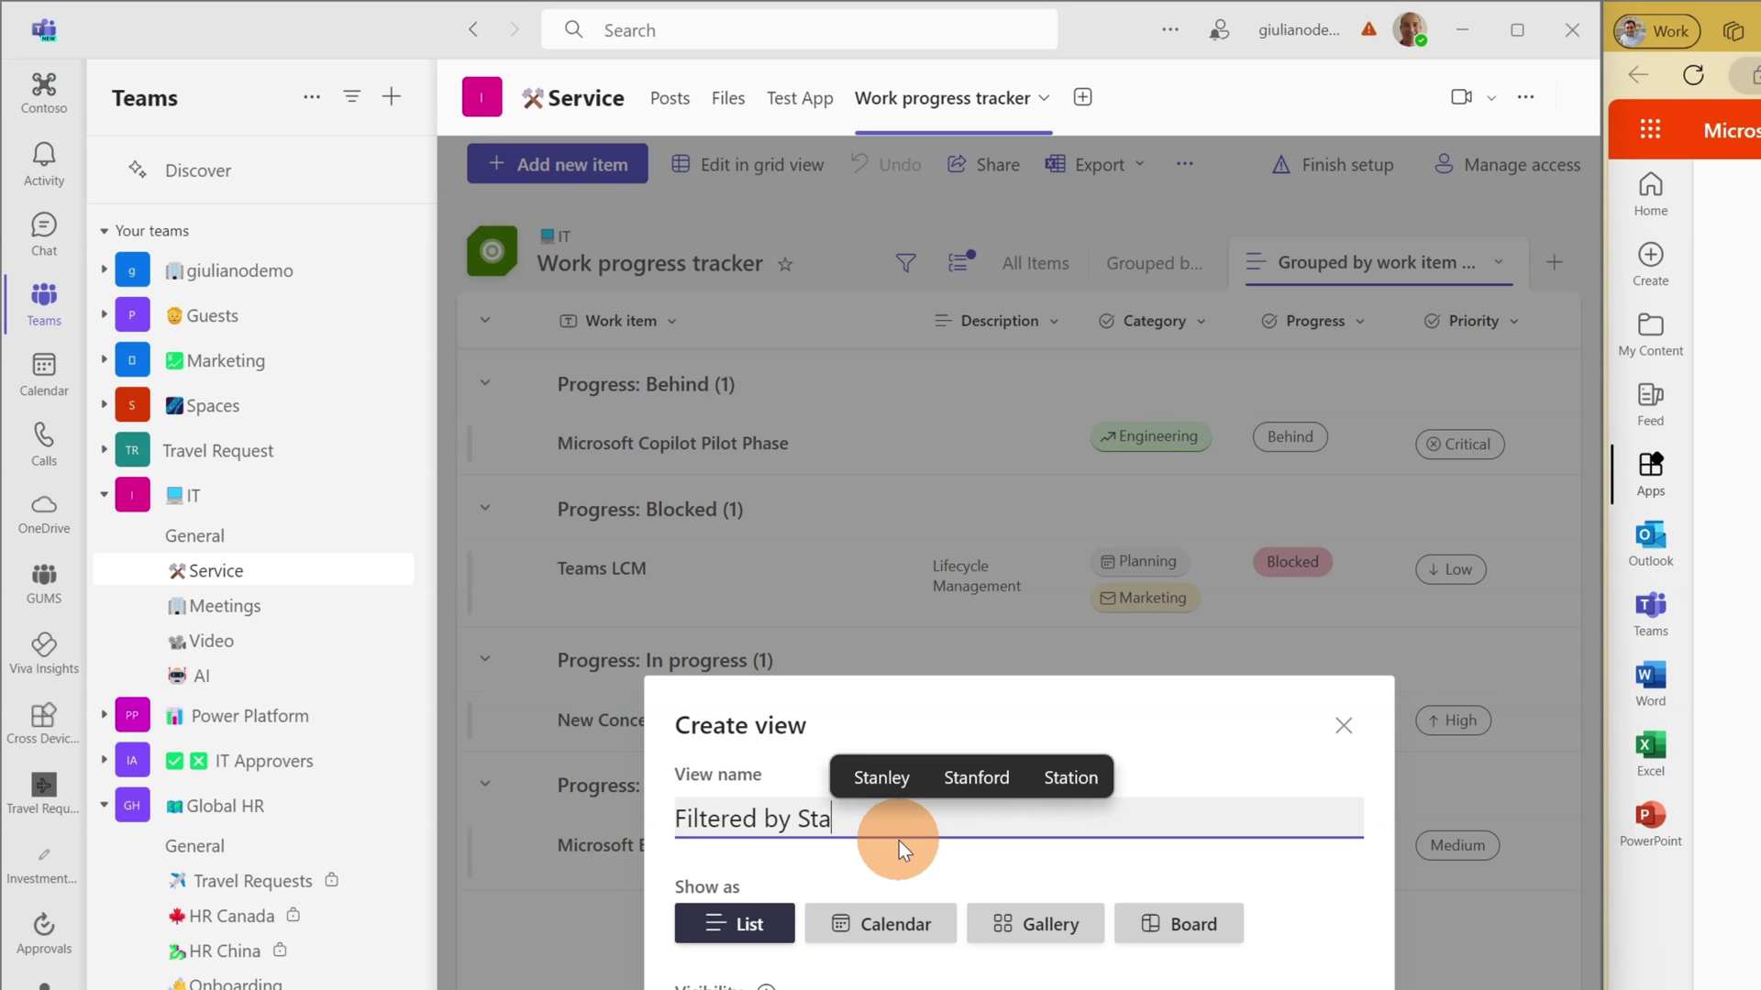
text(tus)
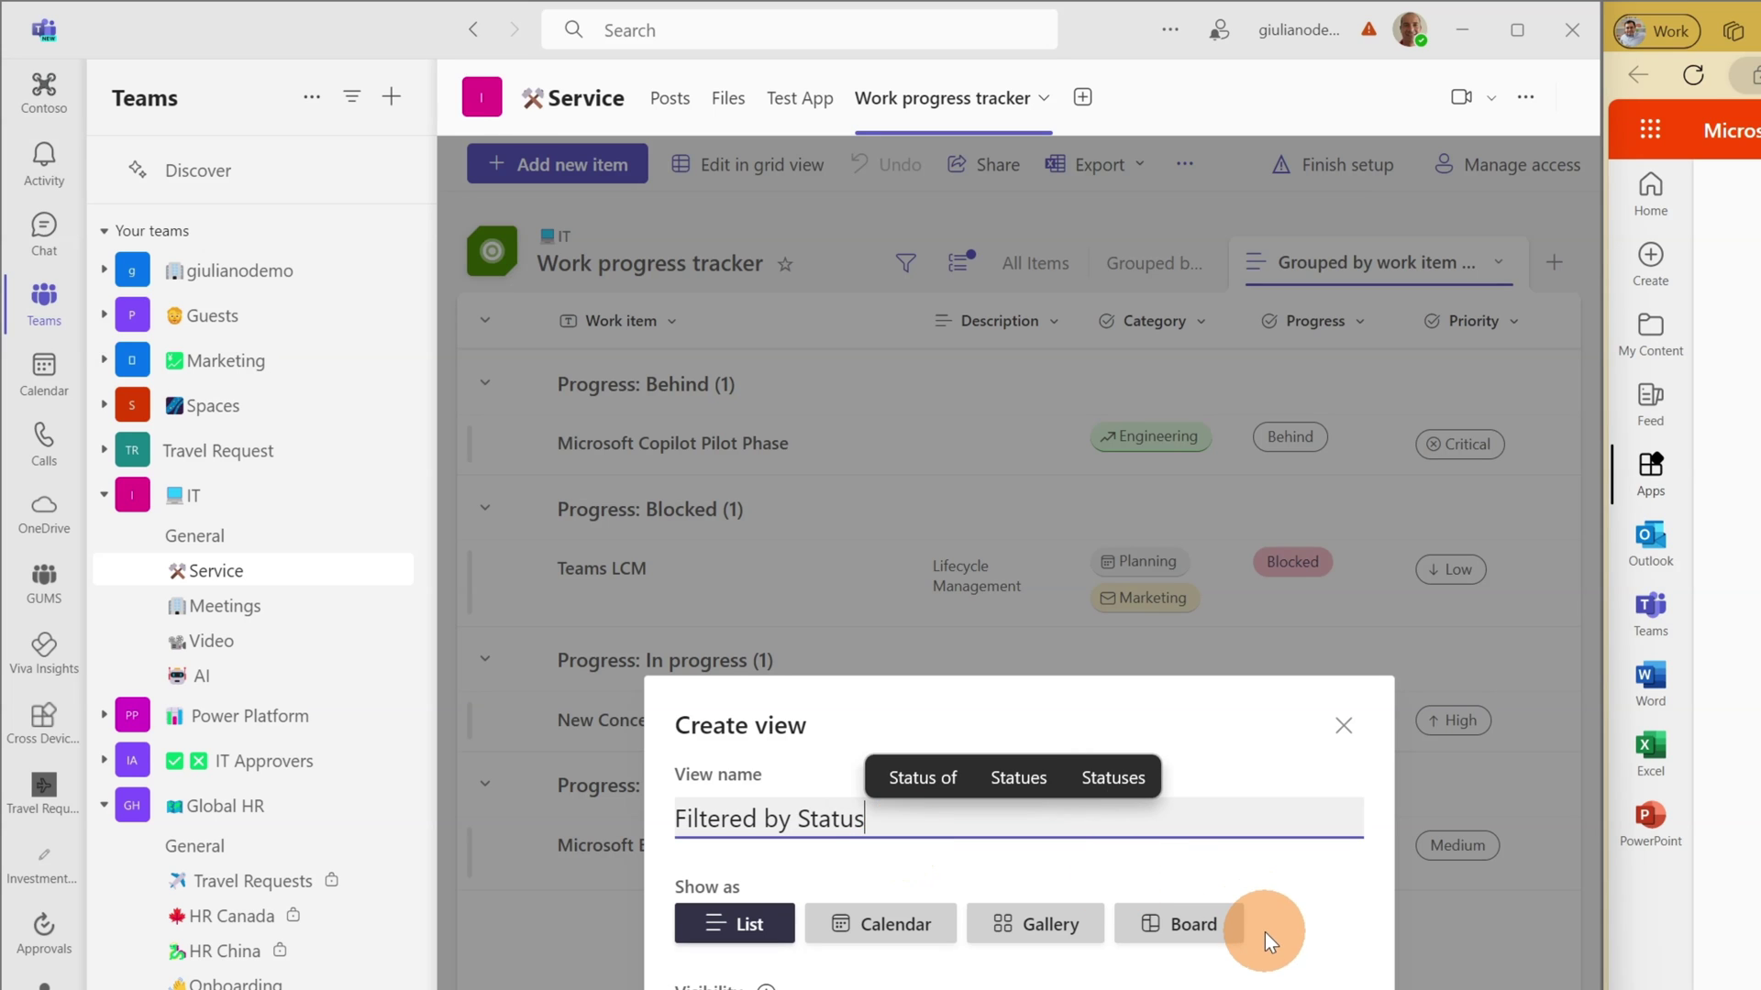
key(Return)
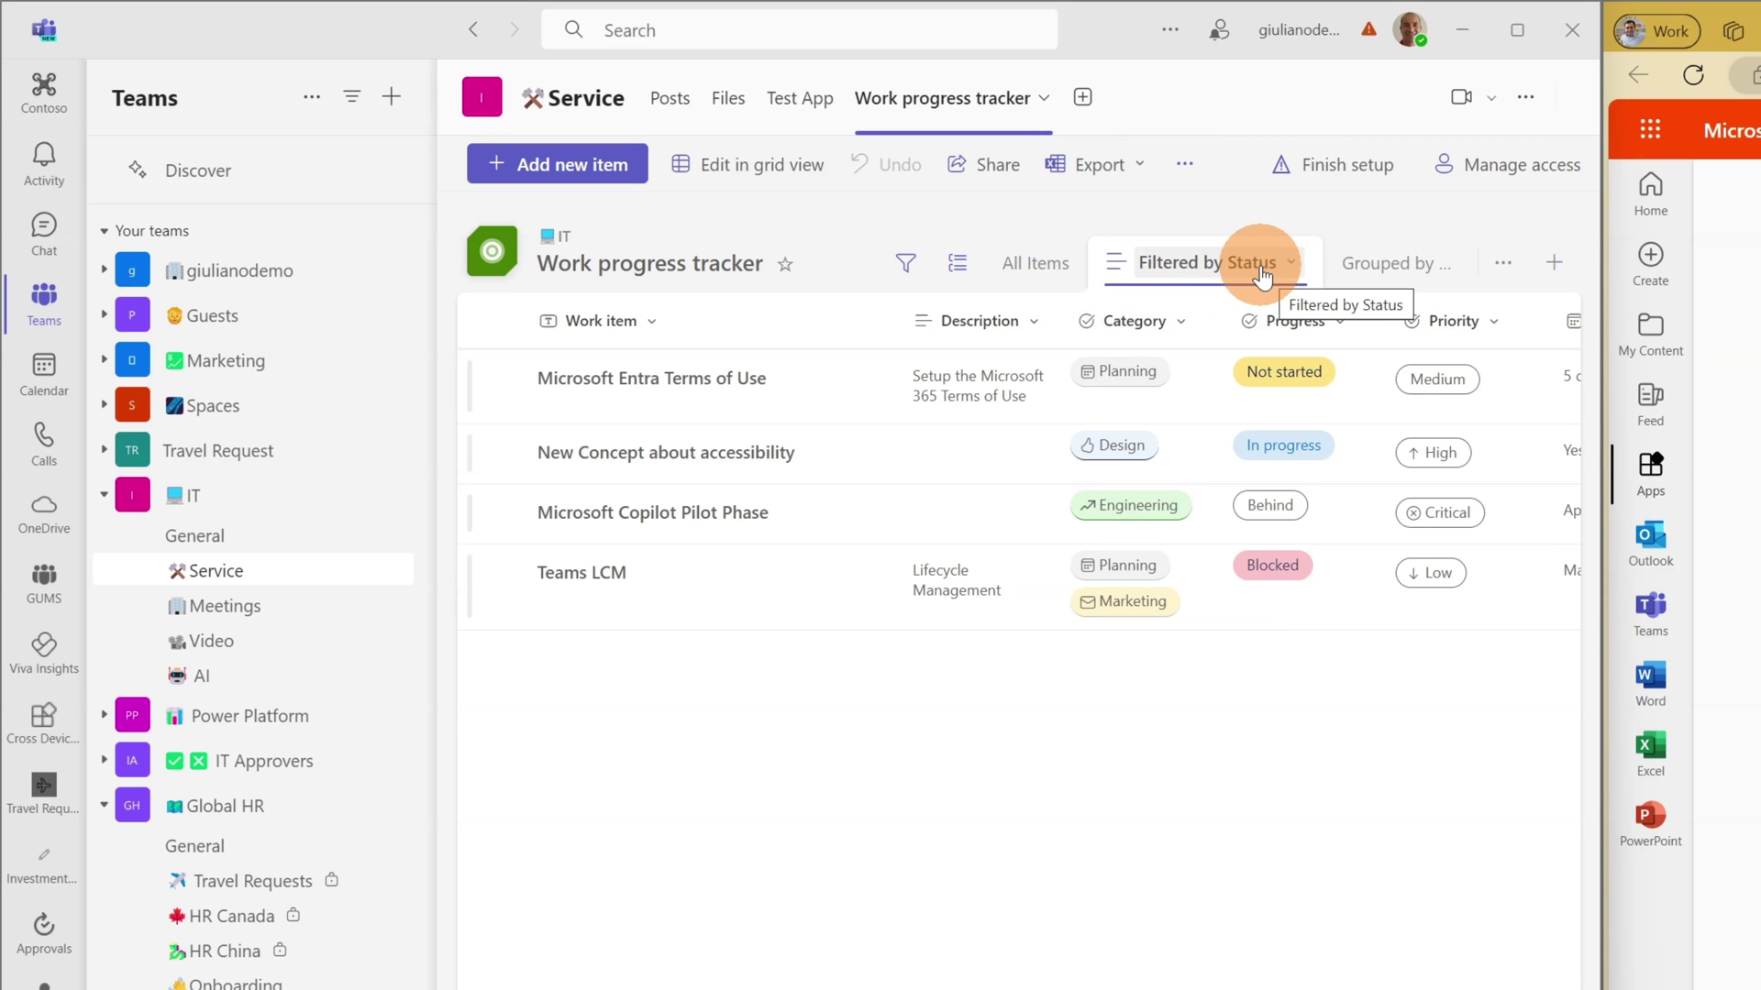
Step: Filter the Progress column to Behind, In progress and Not started
click(908, 271)
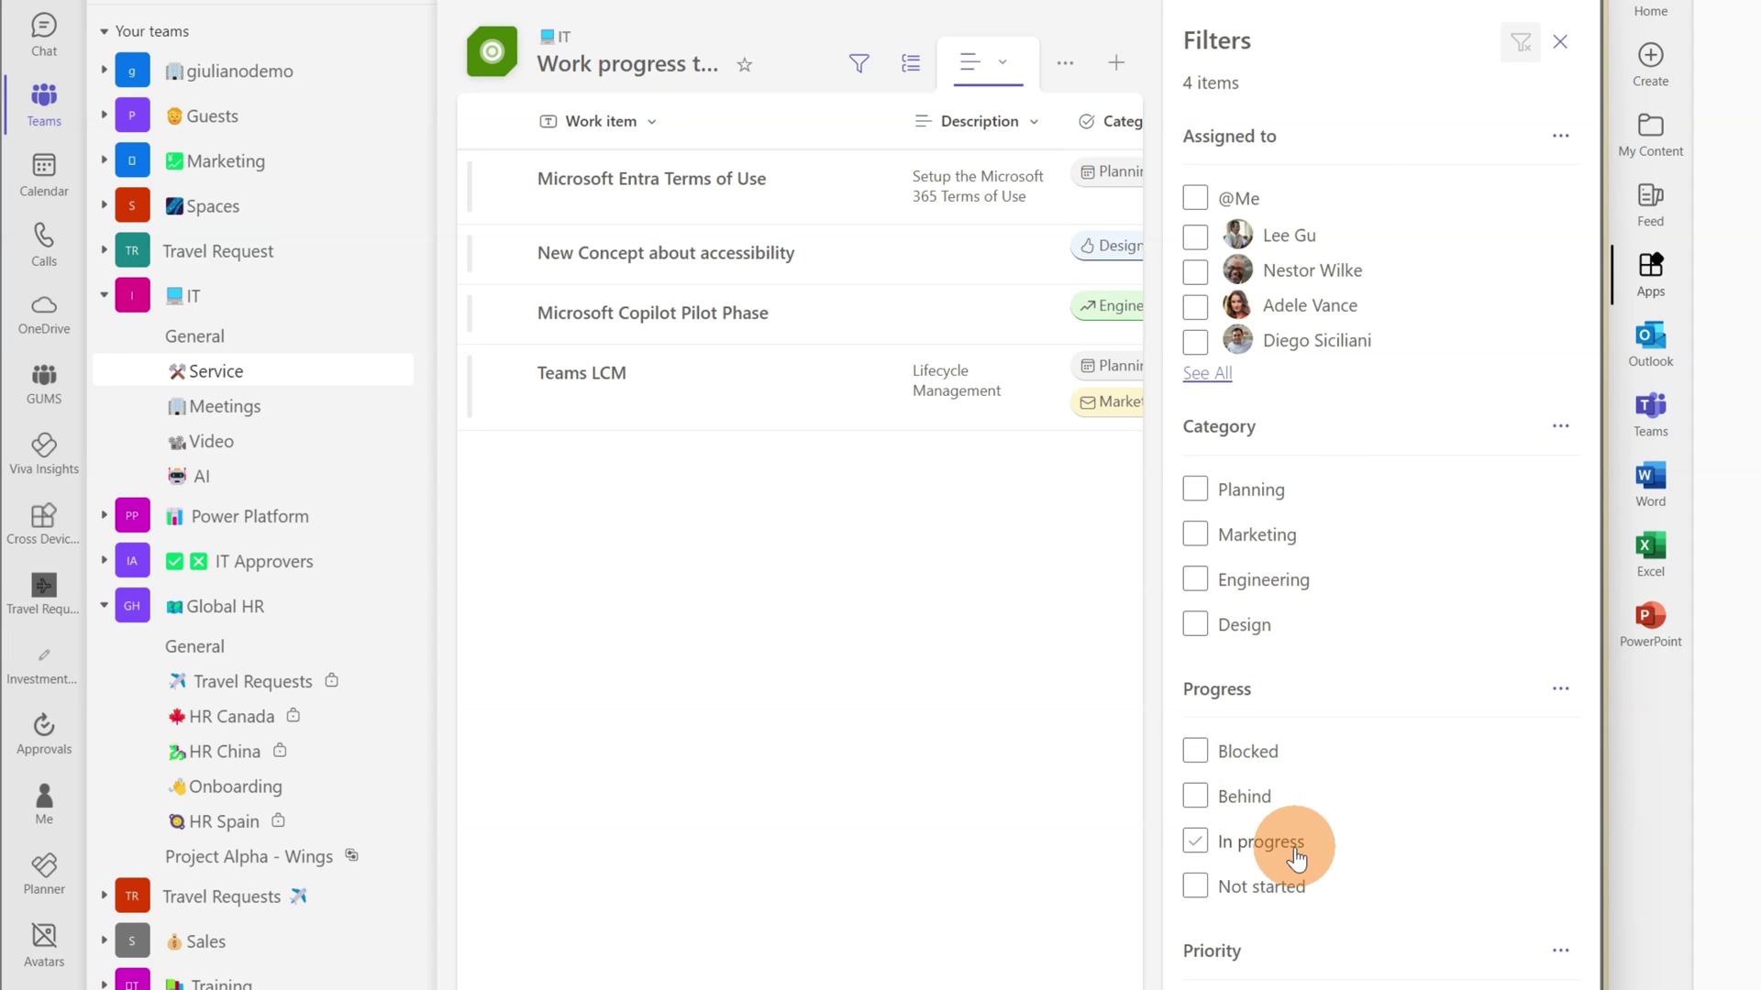
click(1195, 797)
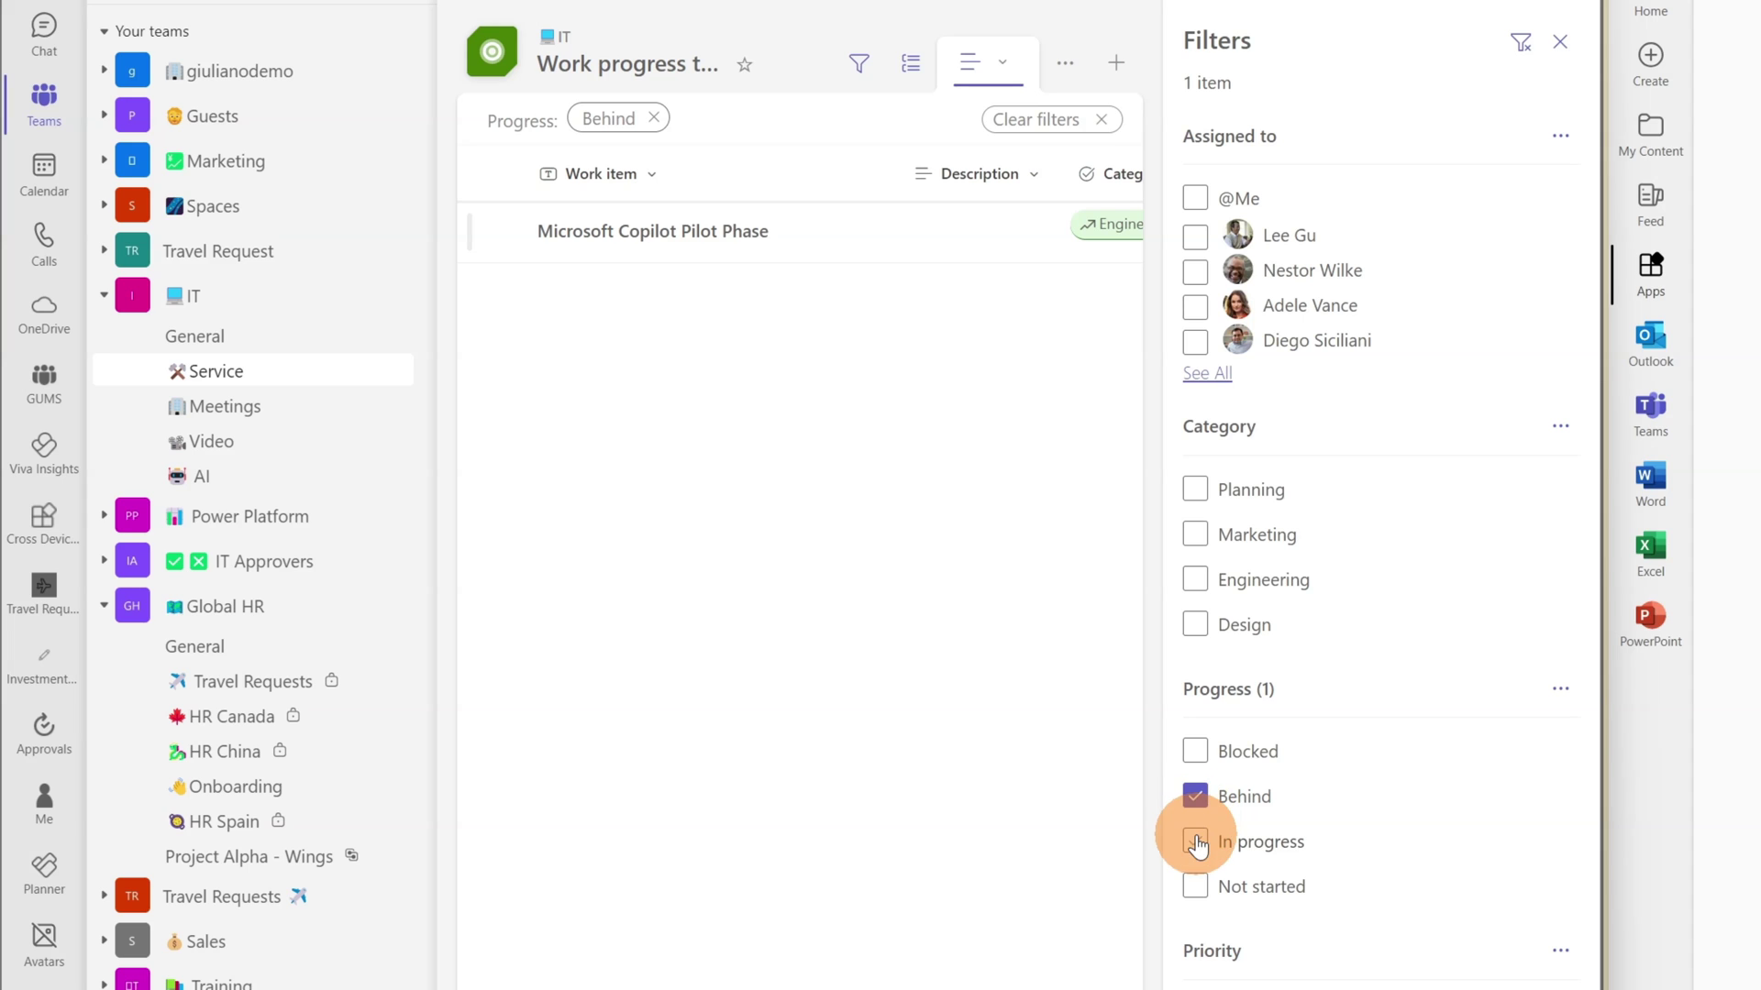
click(1195, 842)
click(1195, 887)
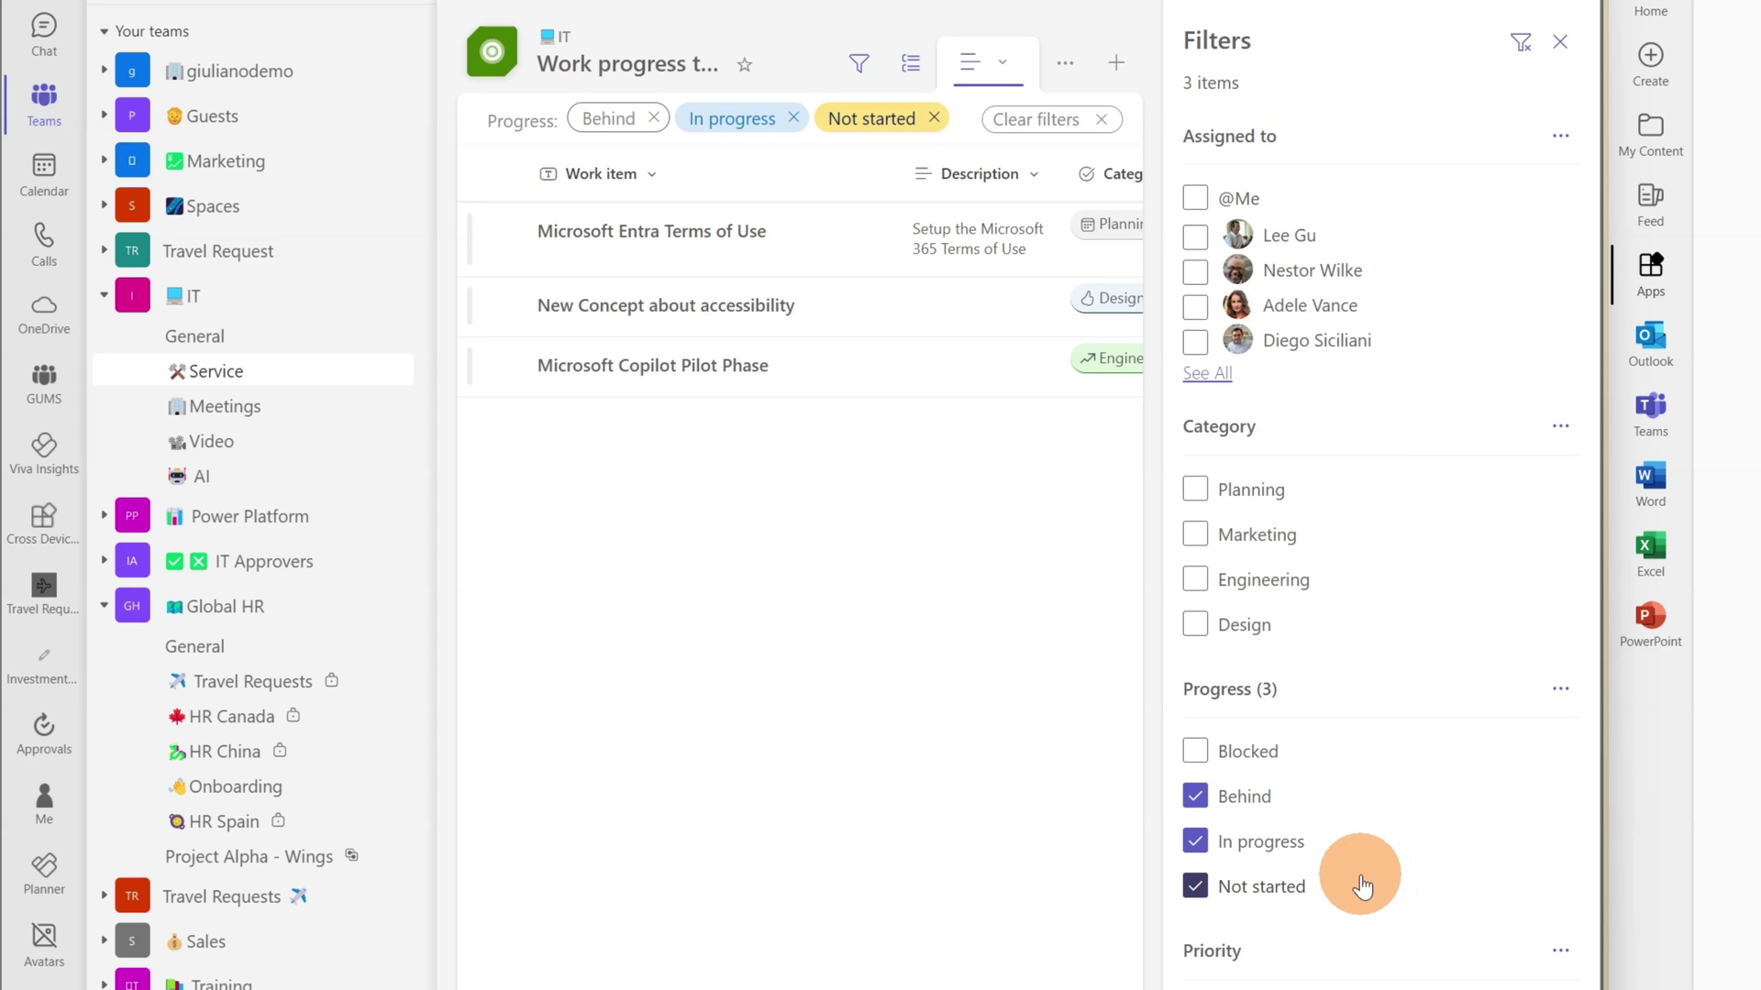
click(1559, 43)
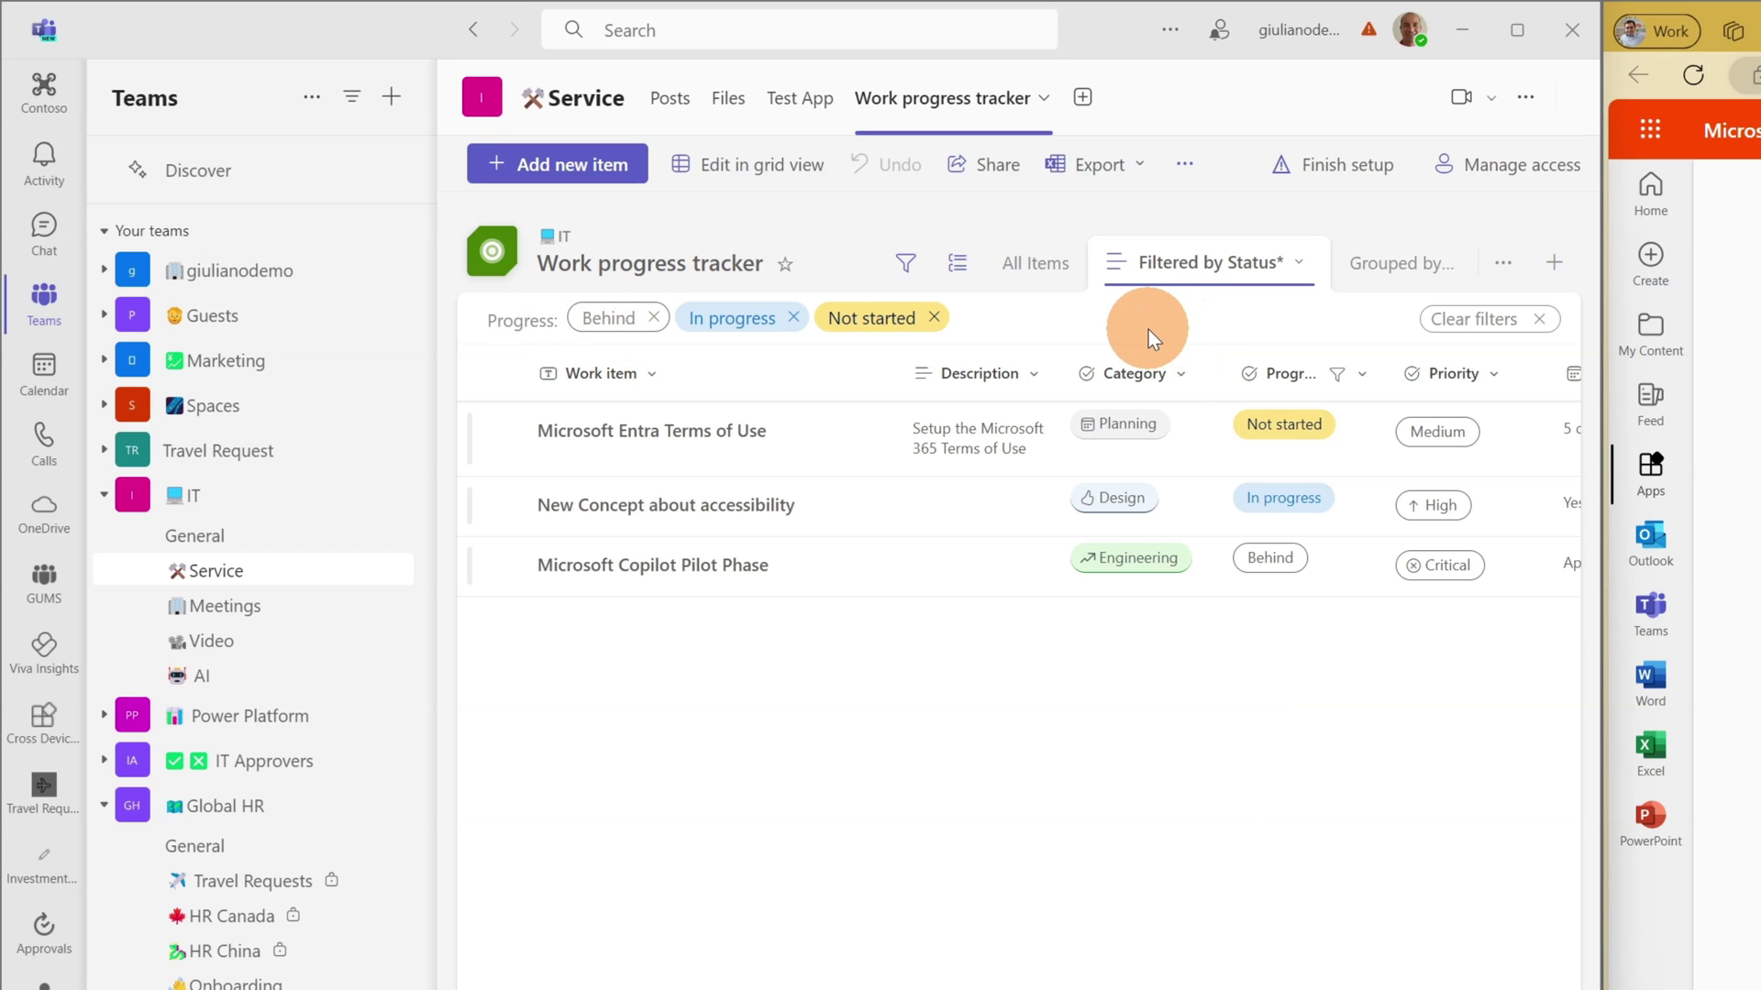
Step: Save the new Progress filters into the Filtered by Status view
click(1297, 264)
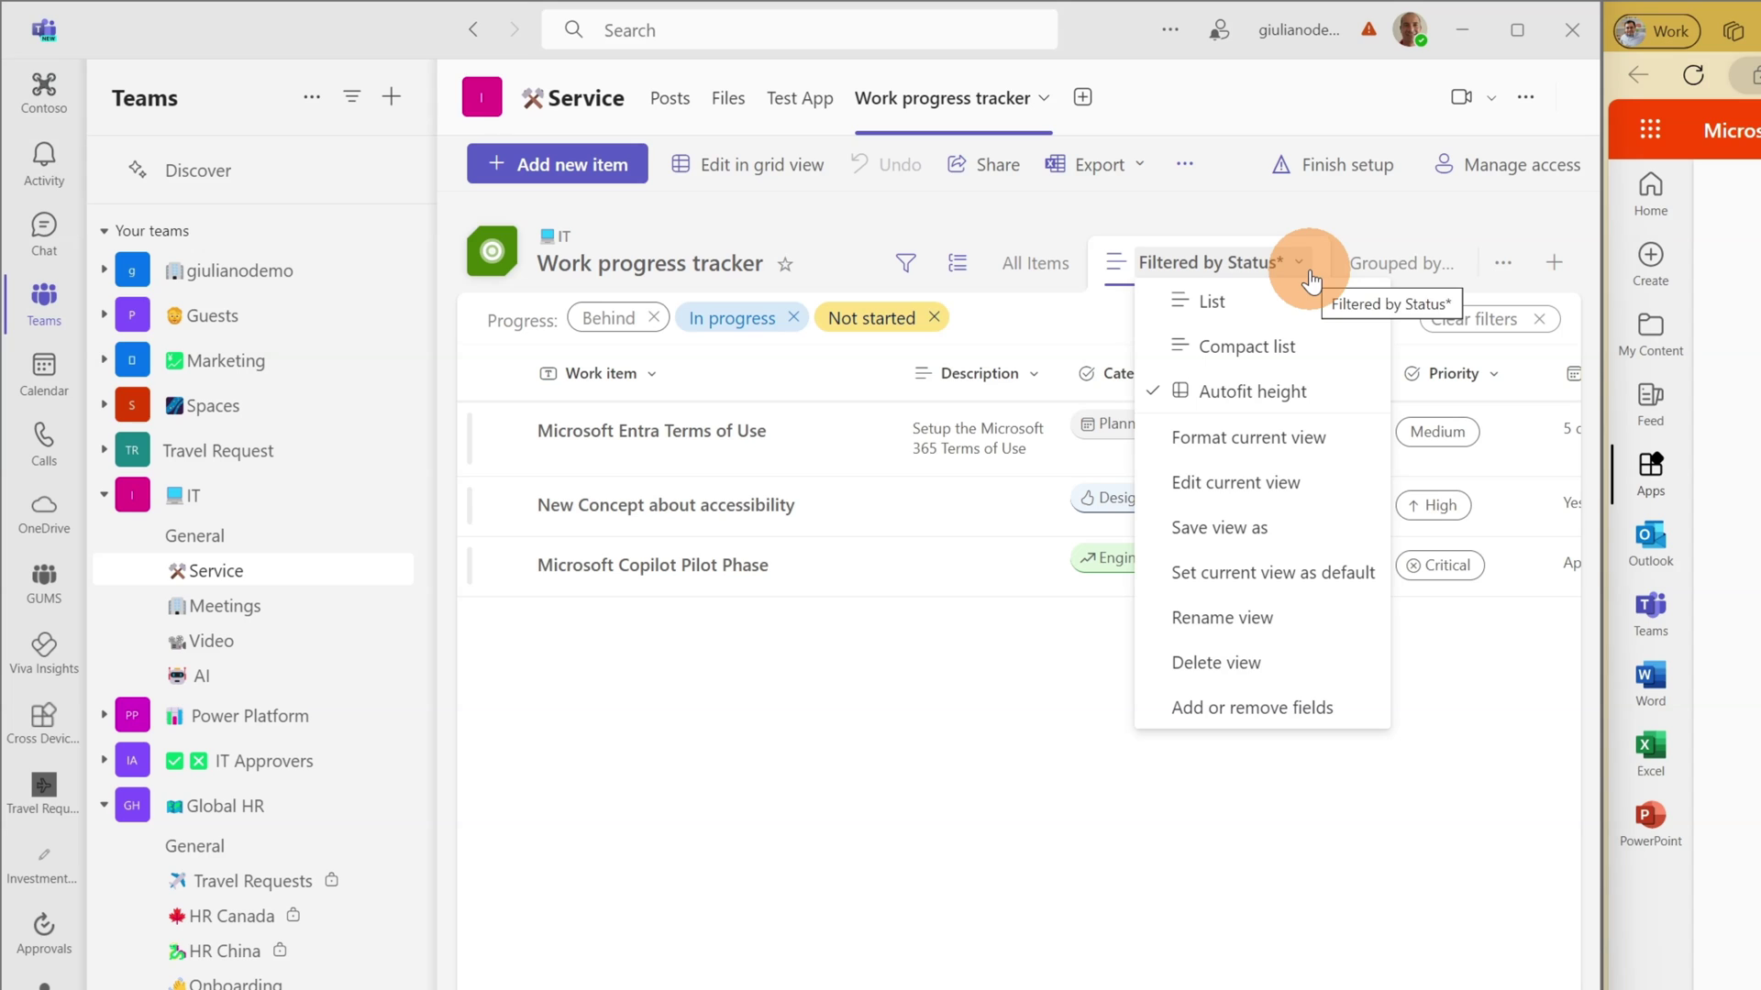
click(1238, 246)
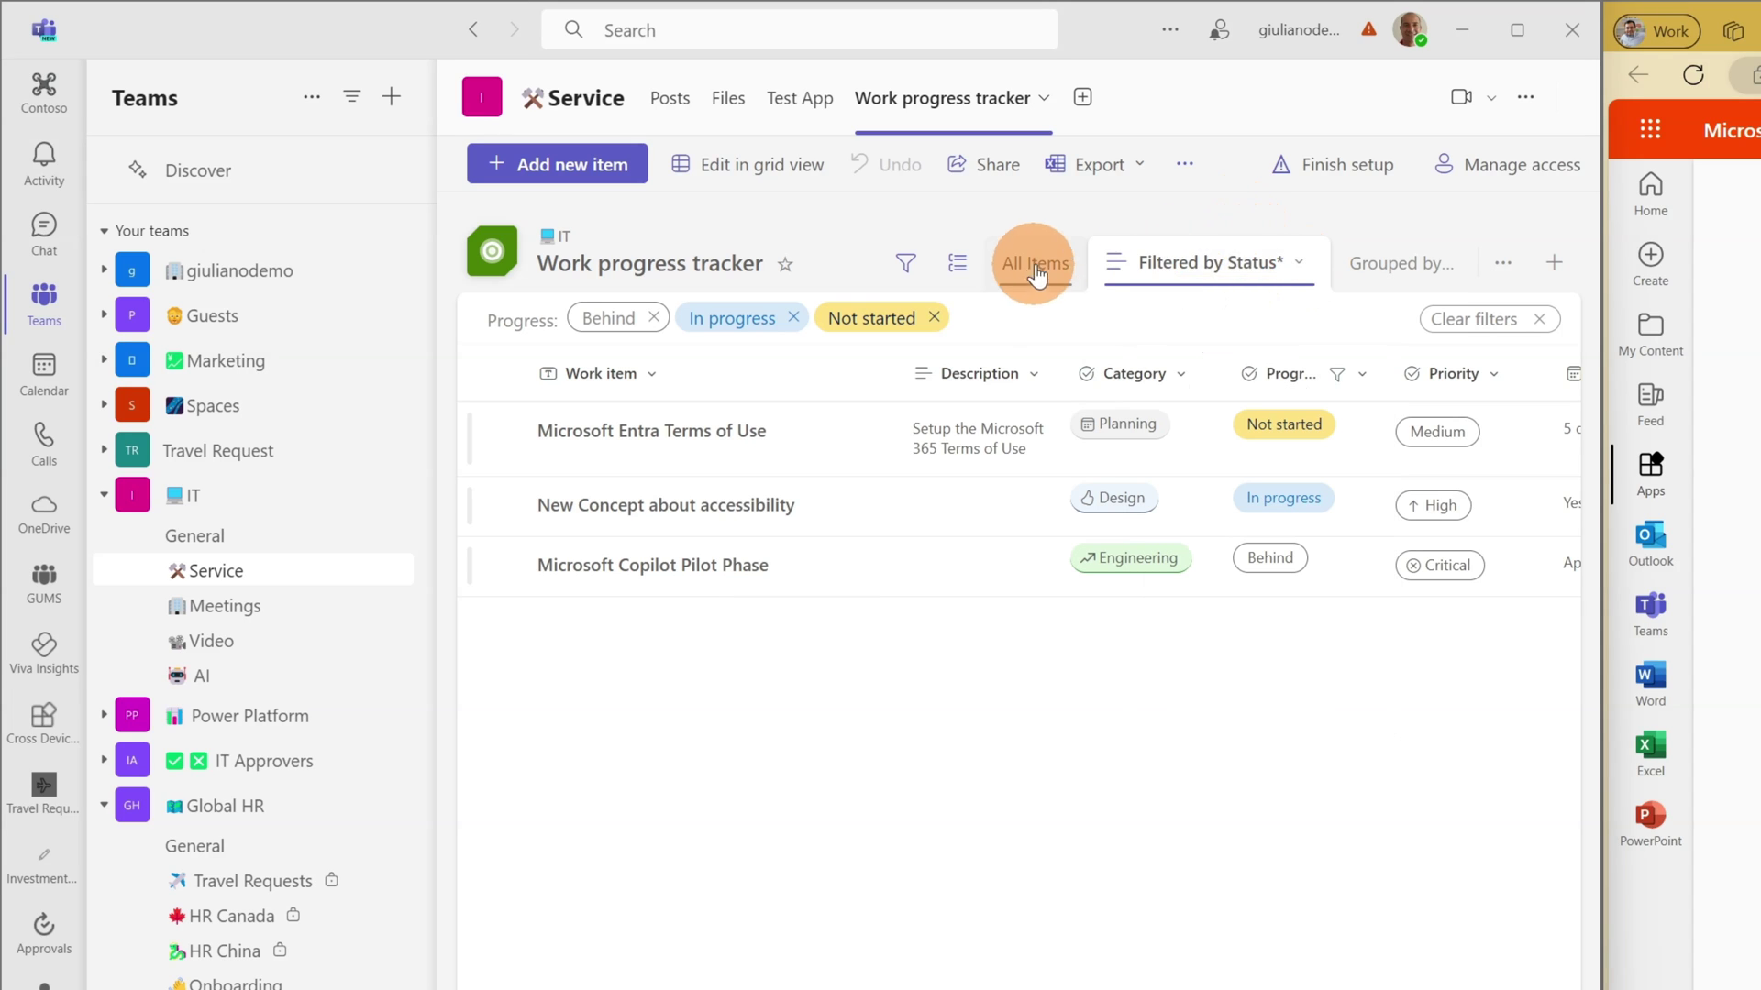
click(1295, 266)
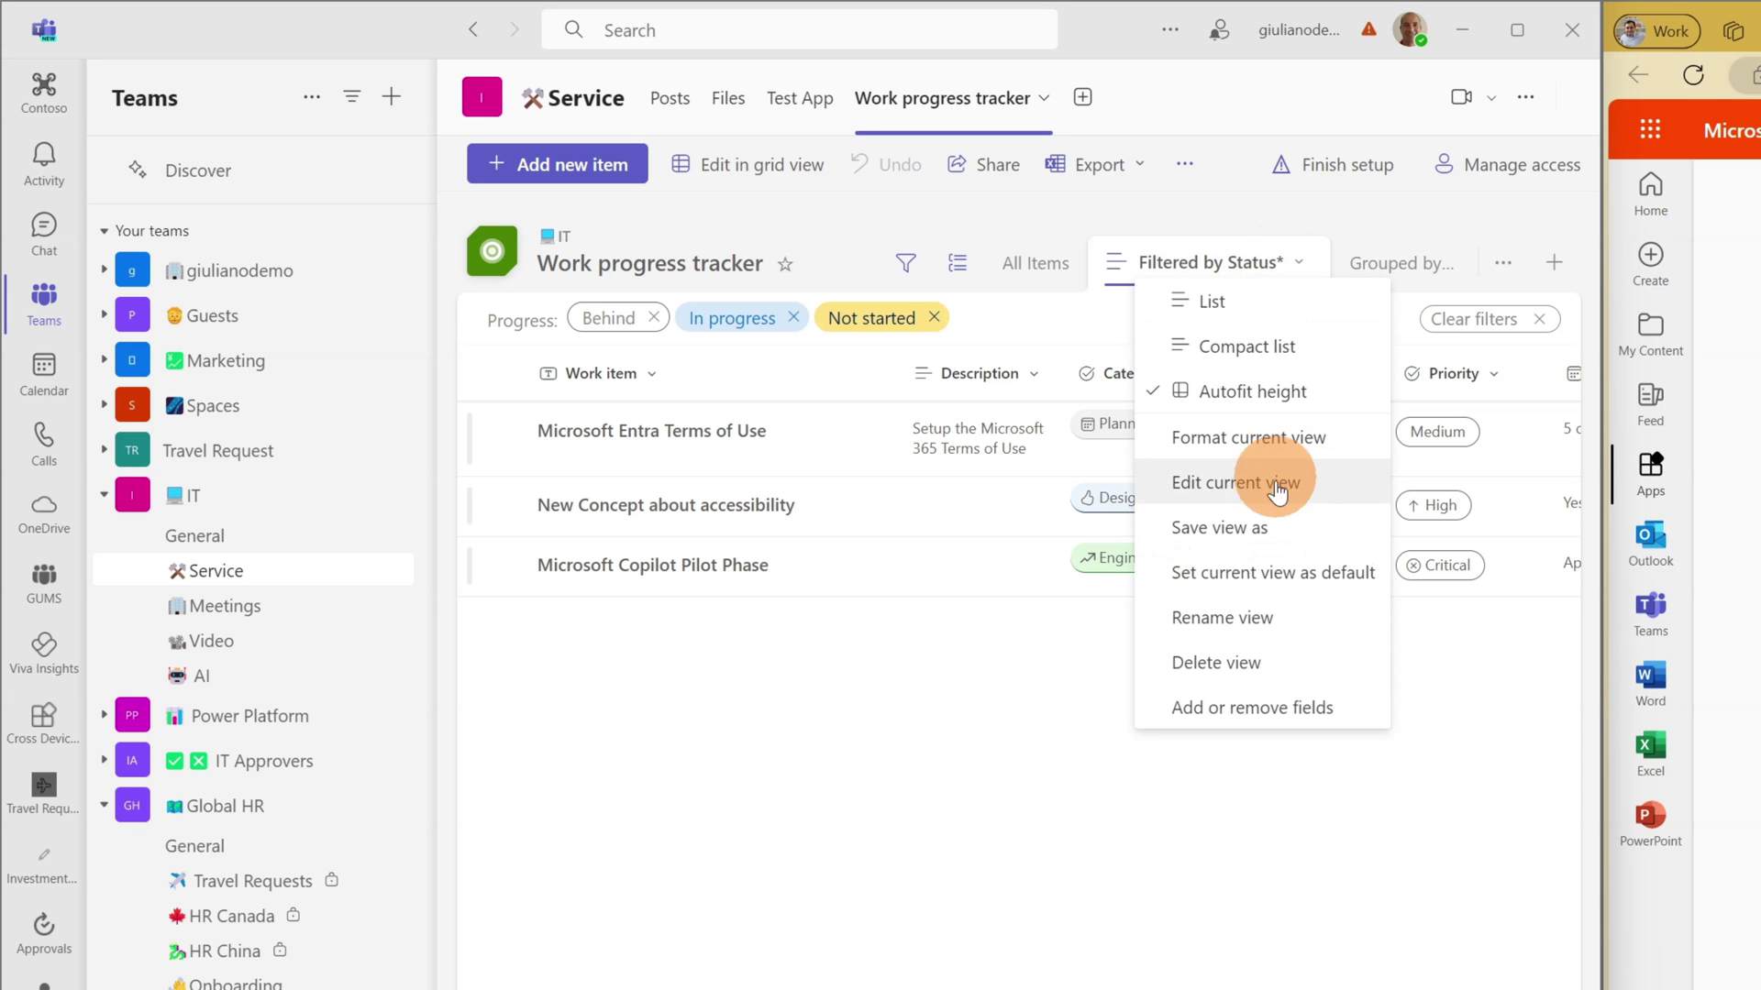
click(1247, 527)
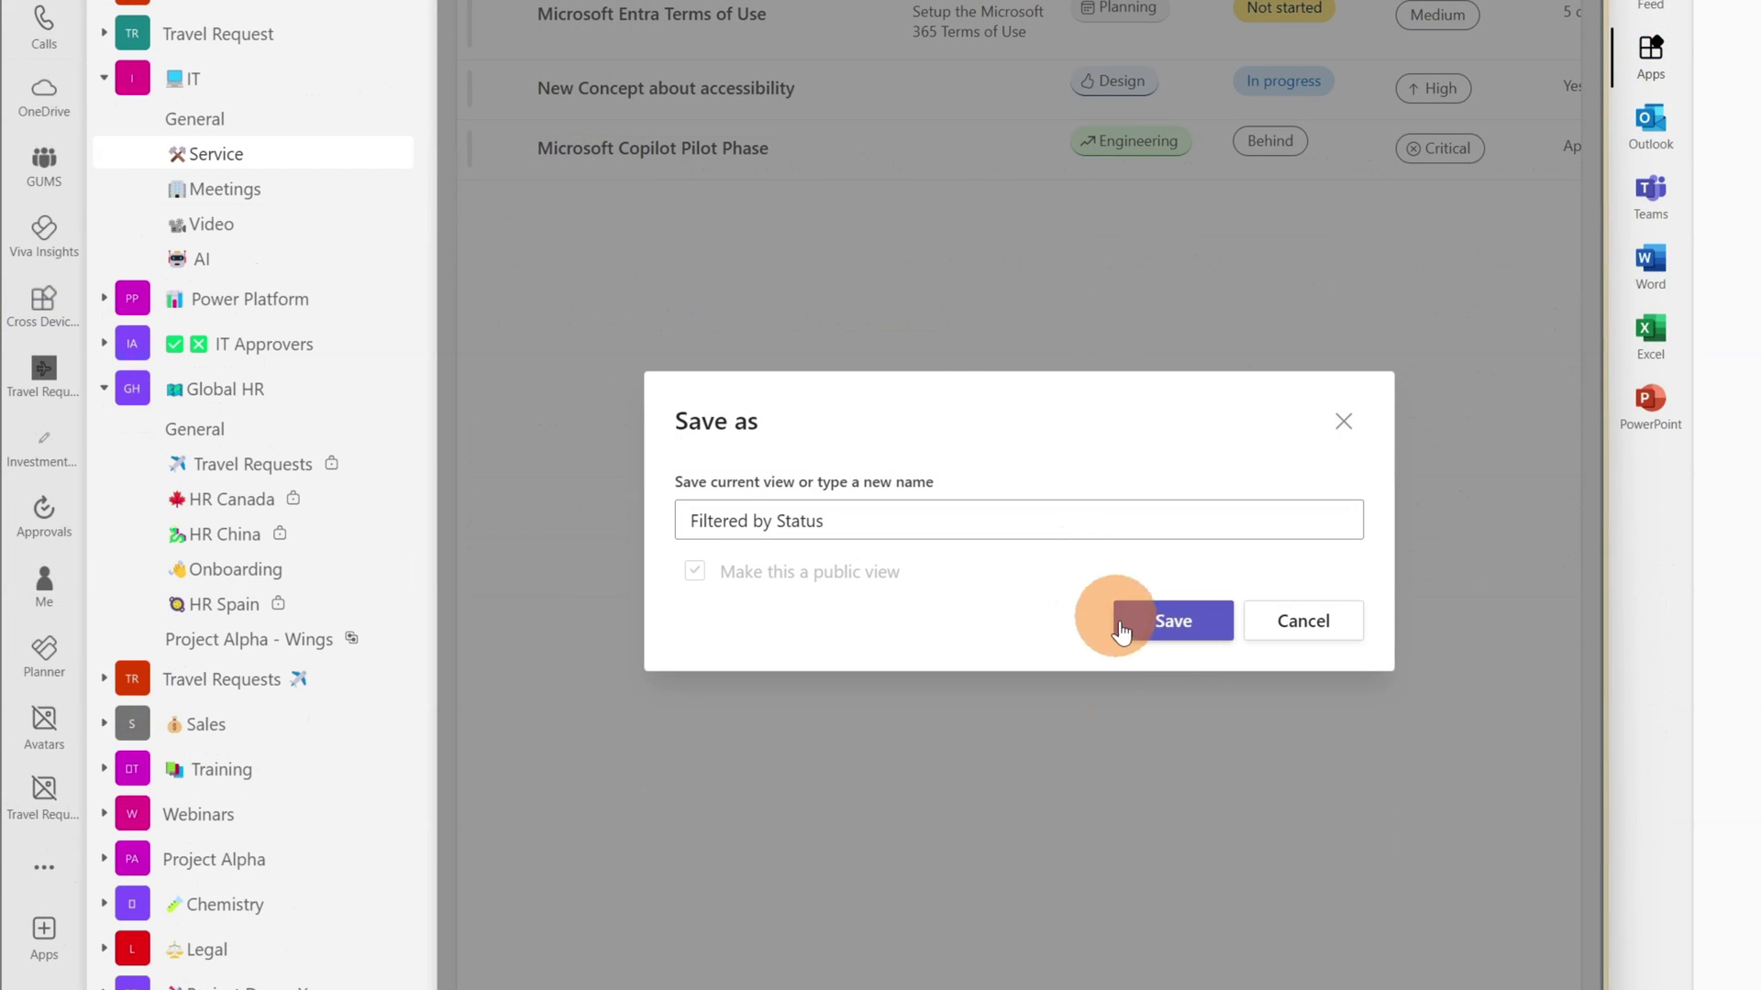
click(1175, 633)
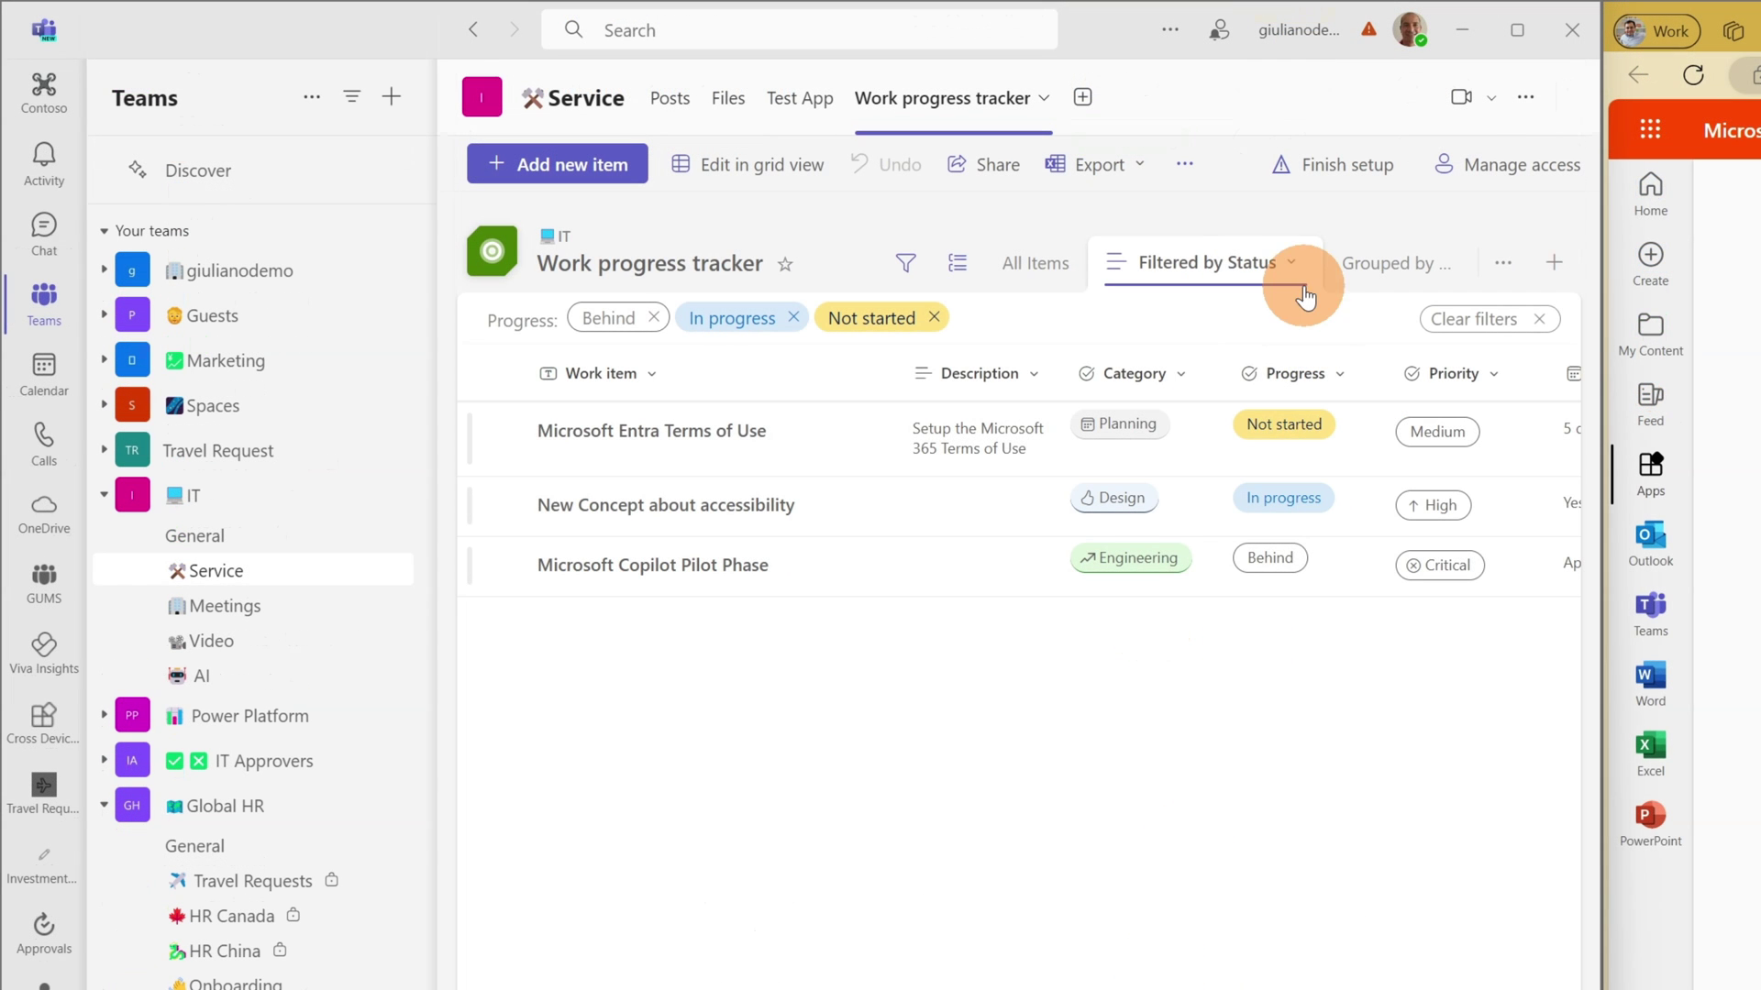
Step: Save the view as a copy named 'Filtered by Progress'
click(1295, 275)
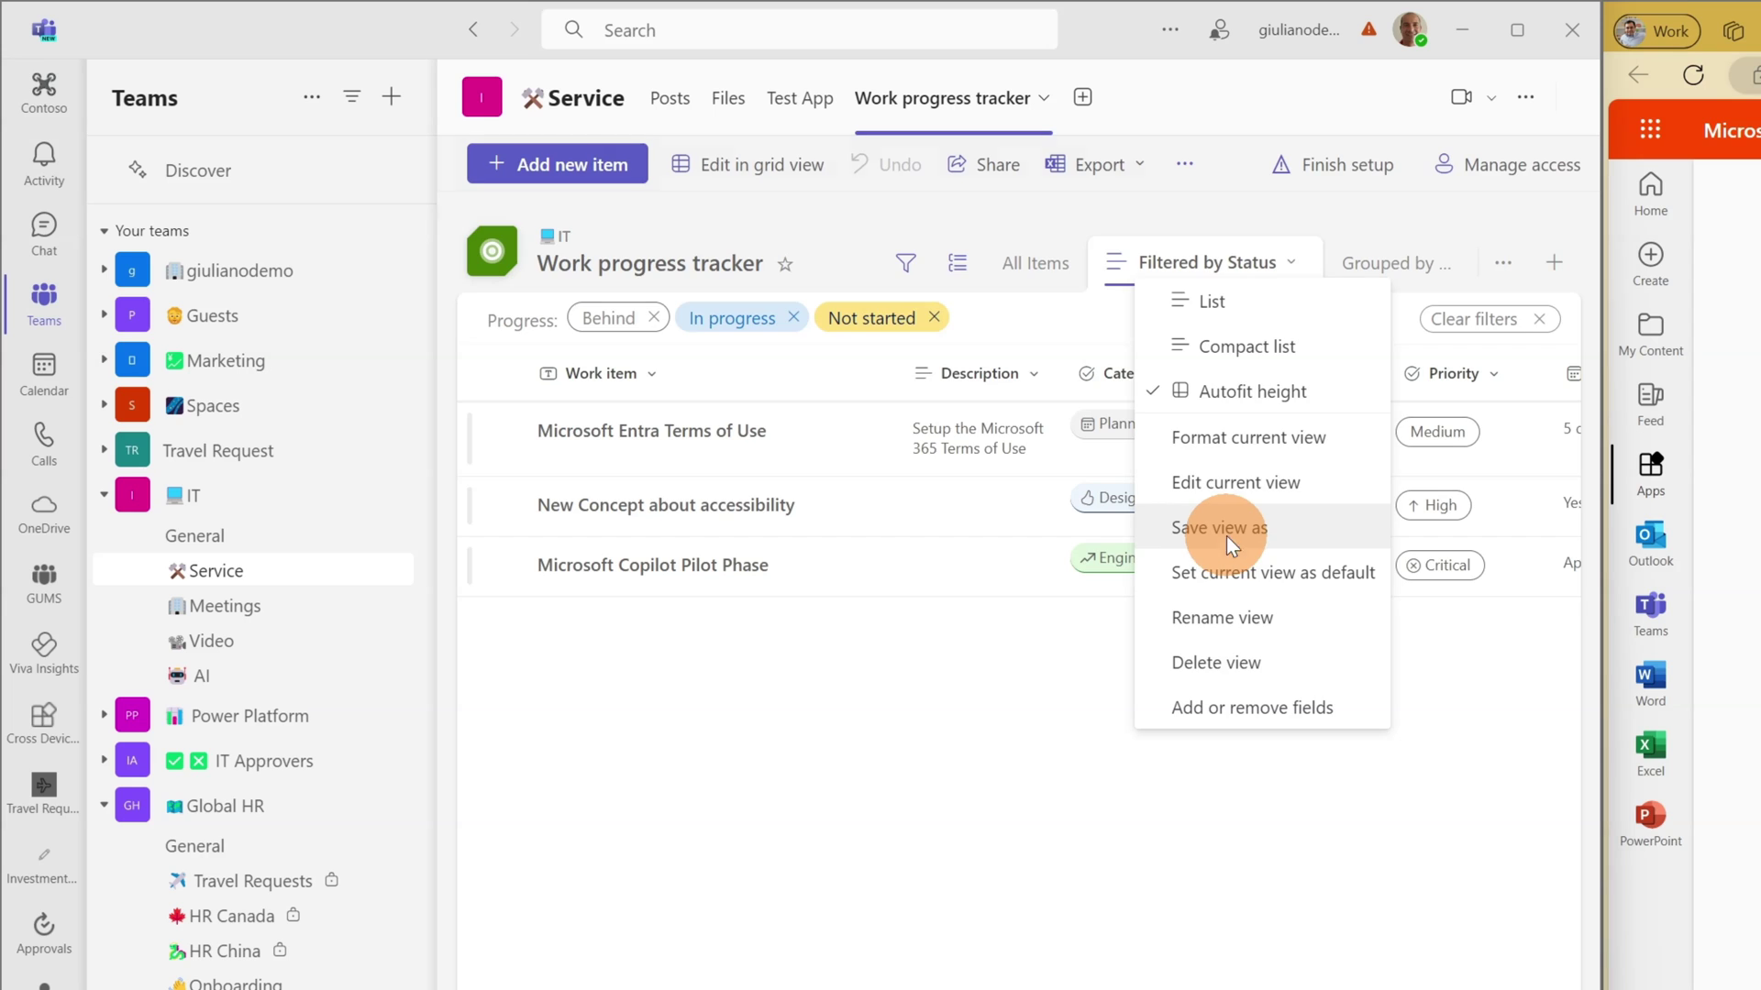
click(1228, 542)
double_click(797, 938)
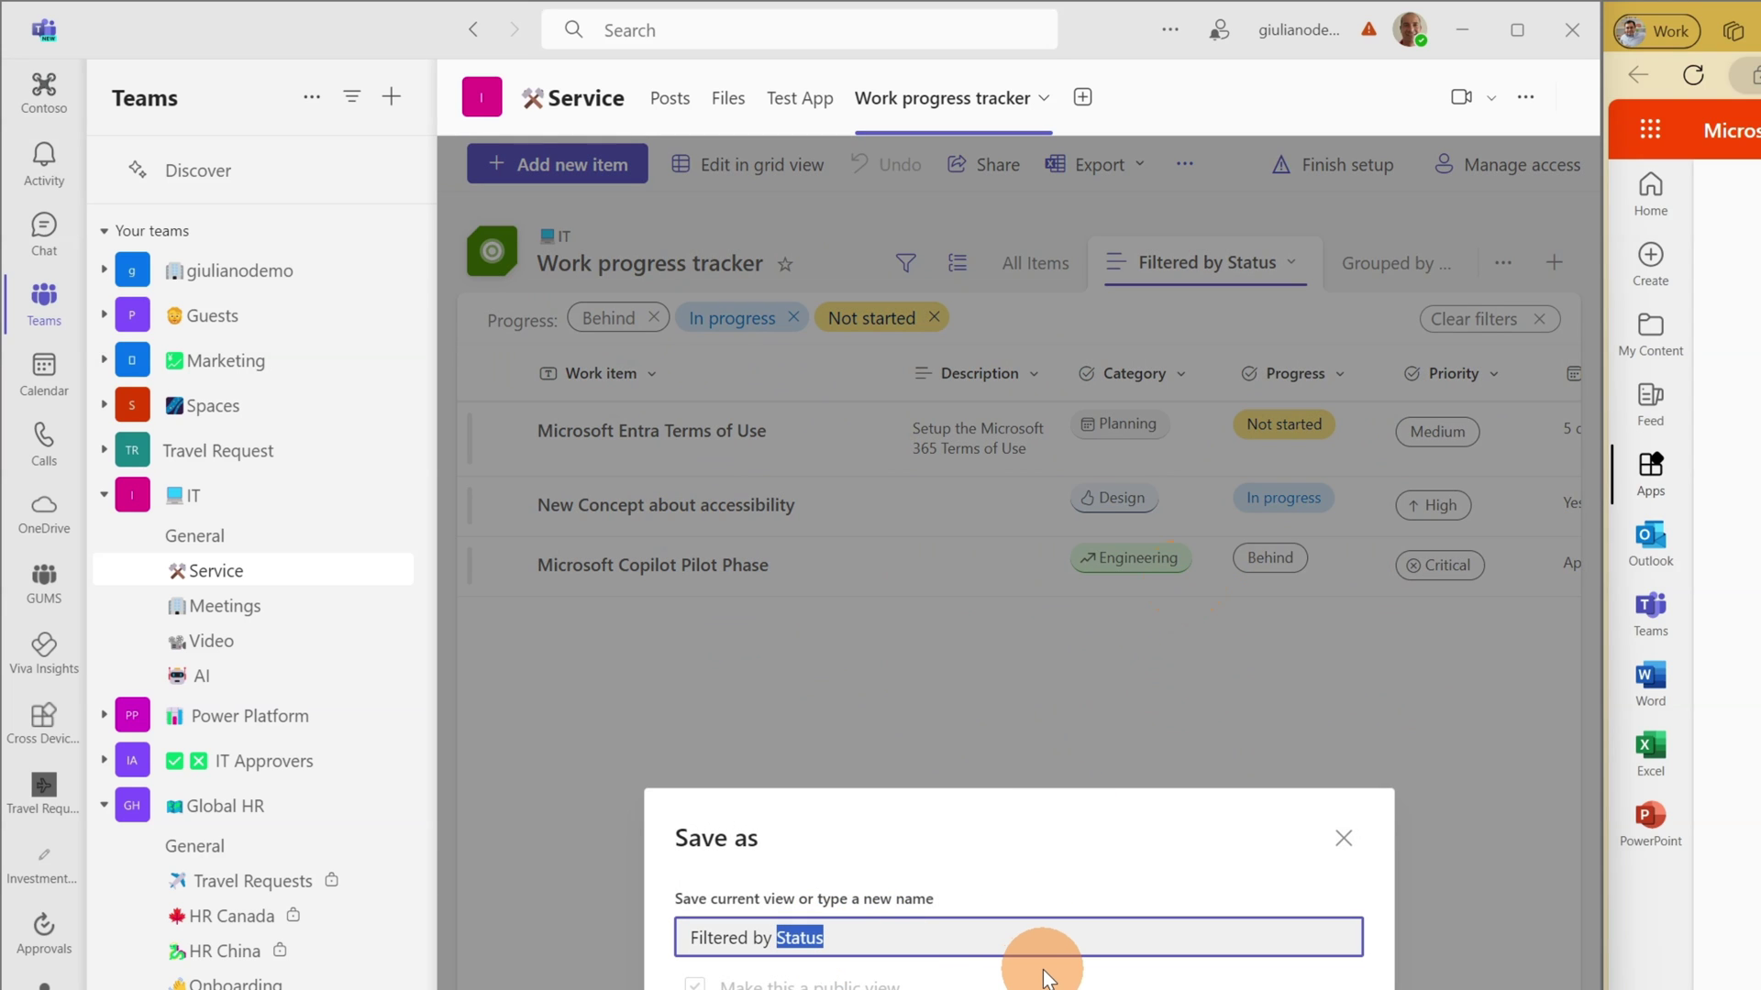
text(Pro)
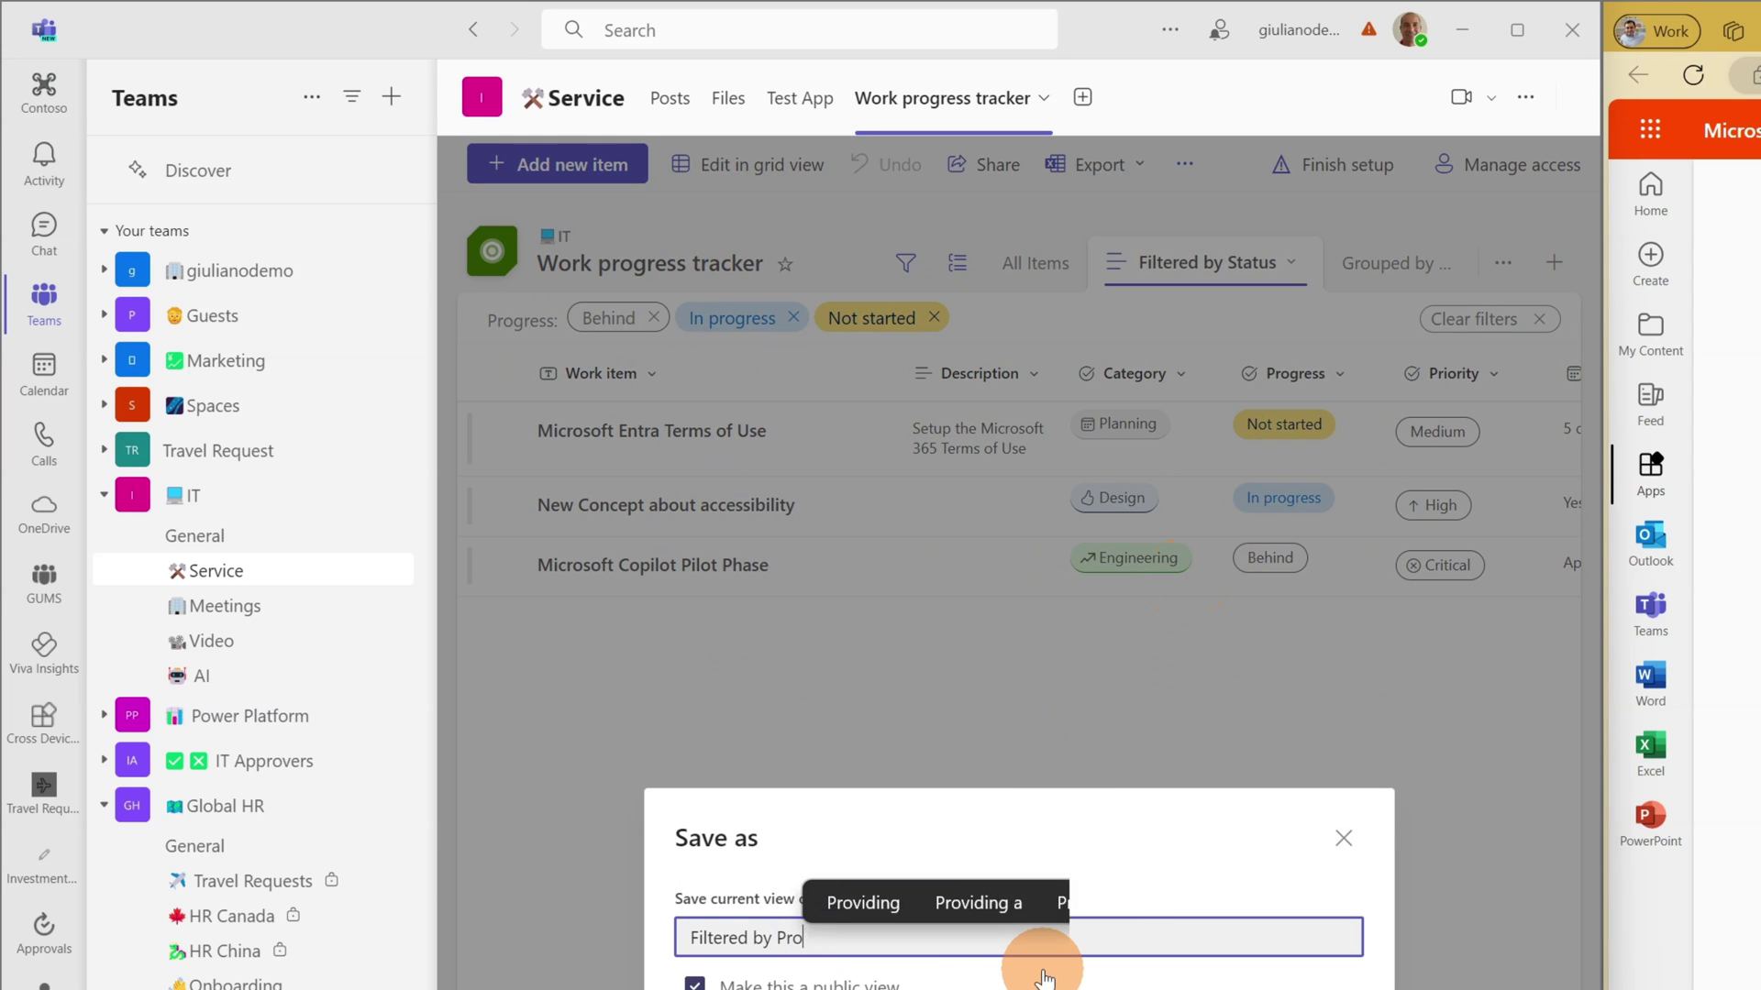
text(gress)
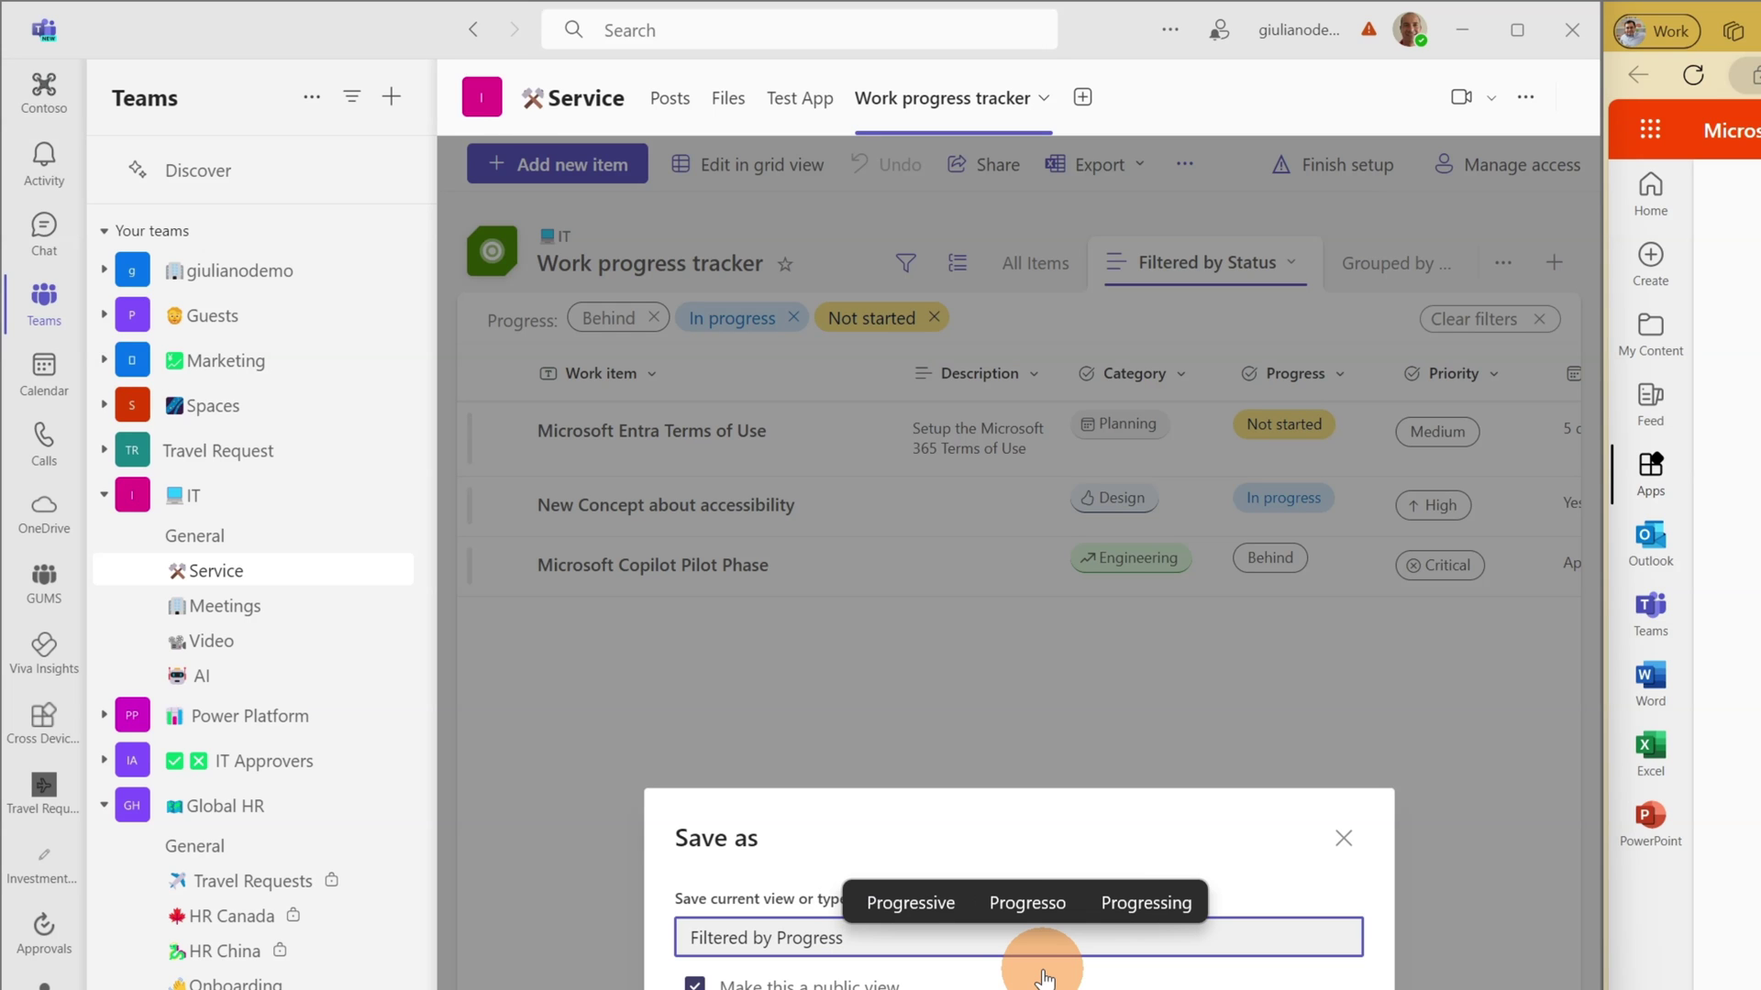
key(Return)
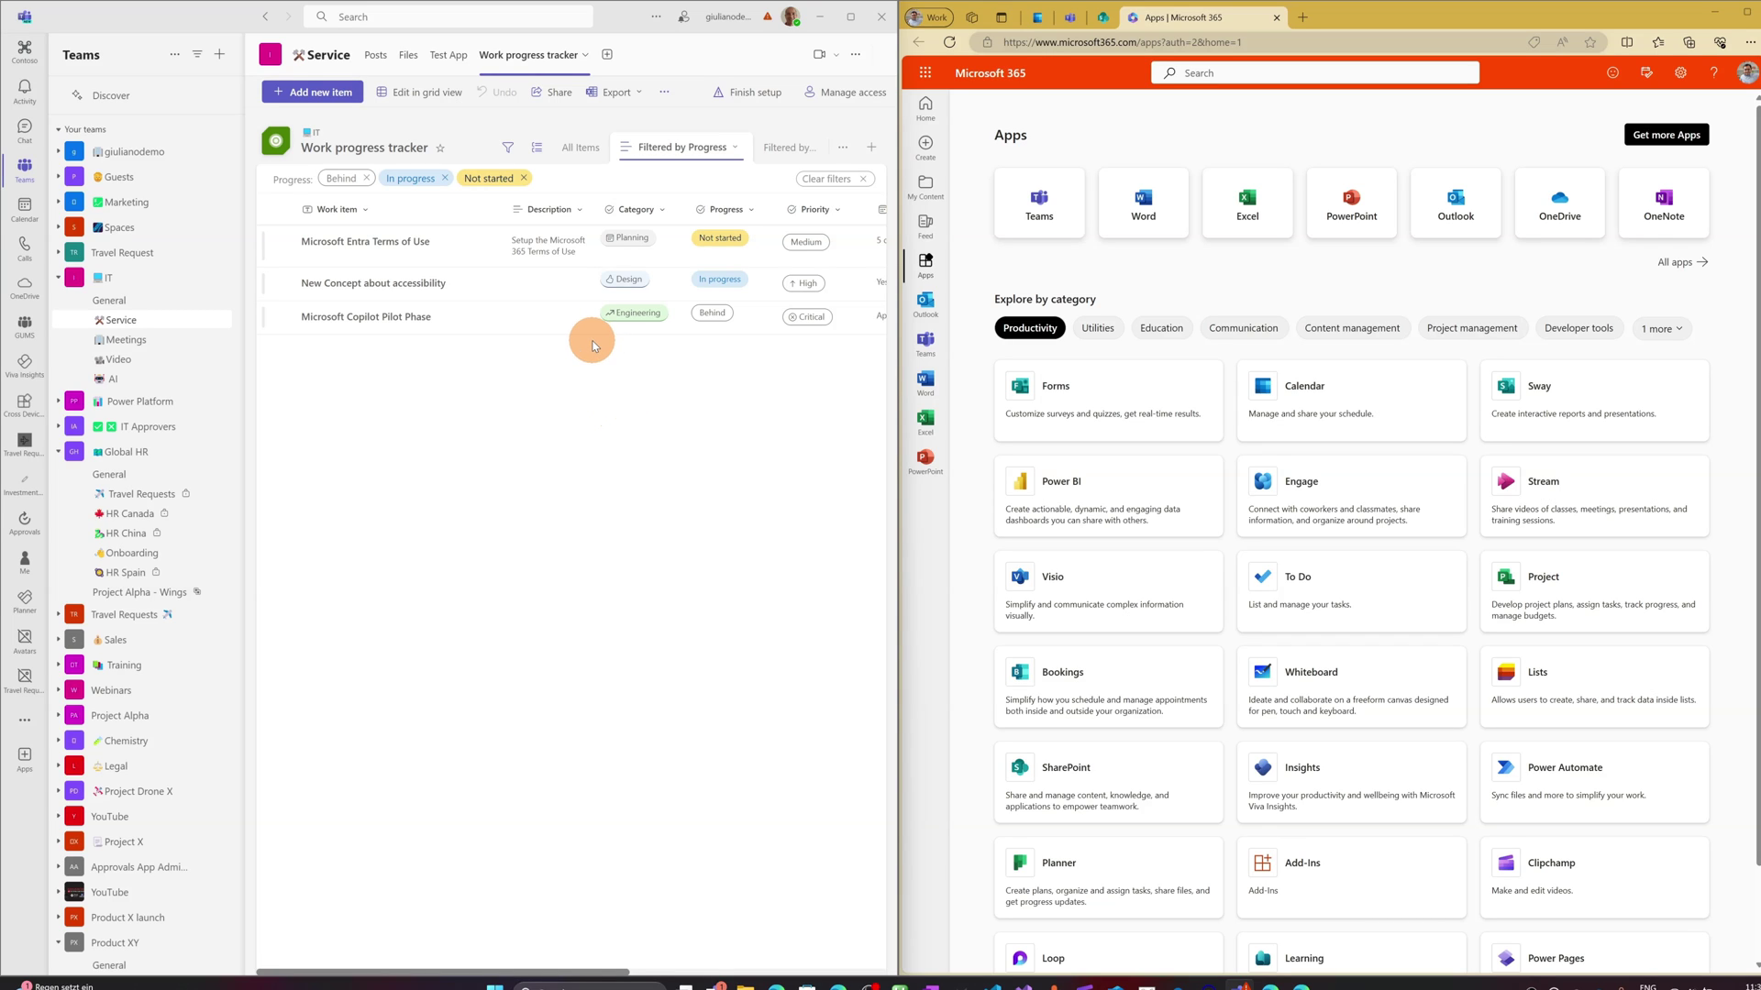
Step: Switch the tracker to grid editing and select the 'New Concept about accessibility' cell
click(441, 94)
click(428, 290)
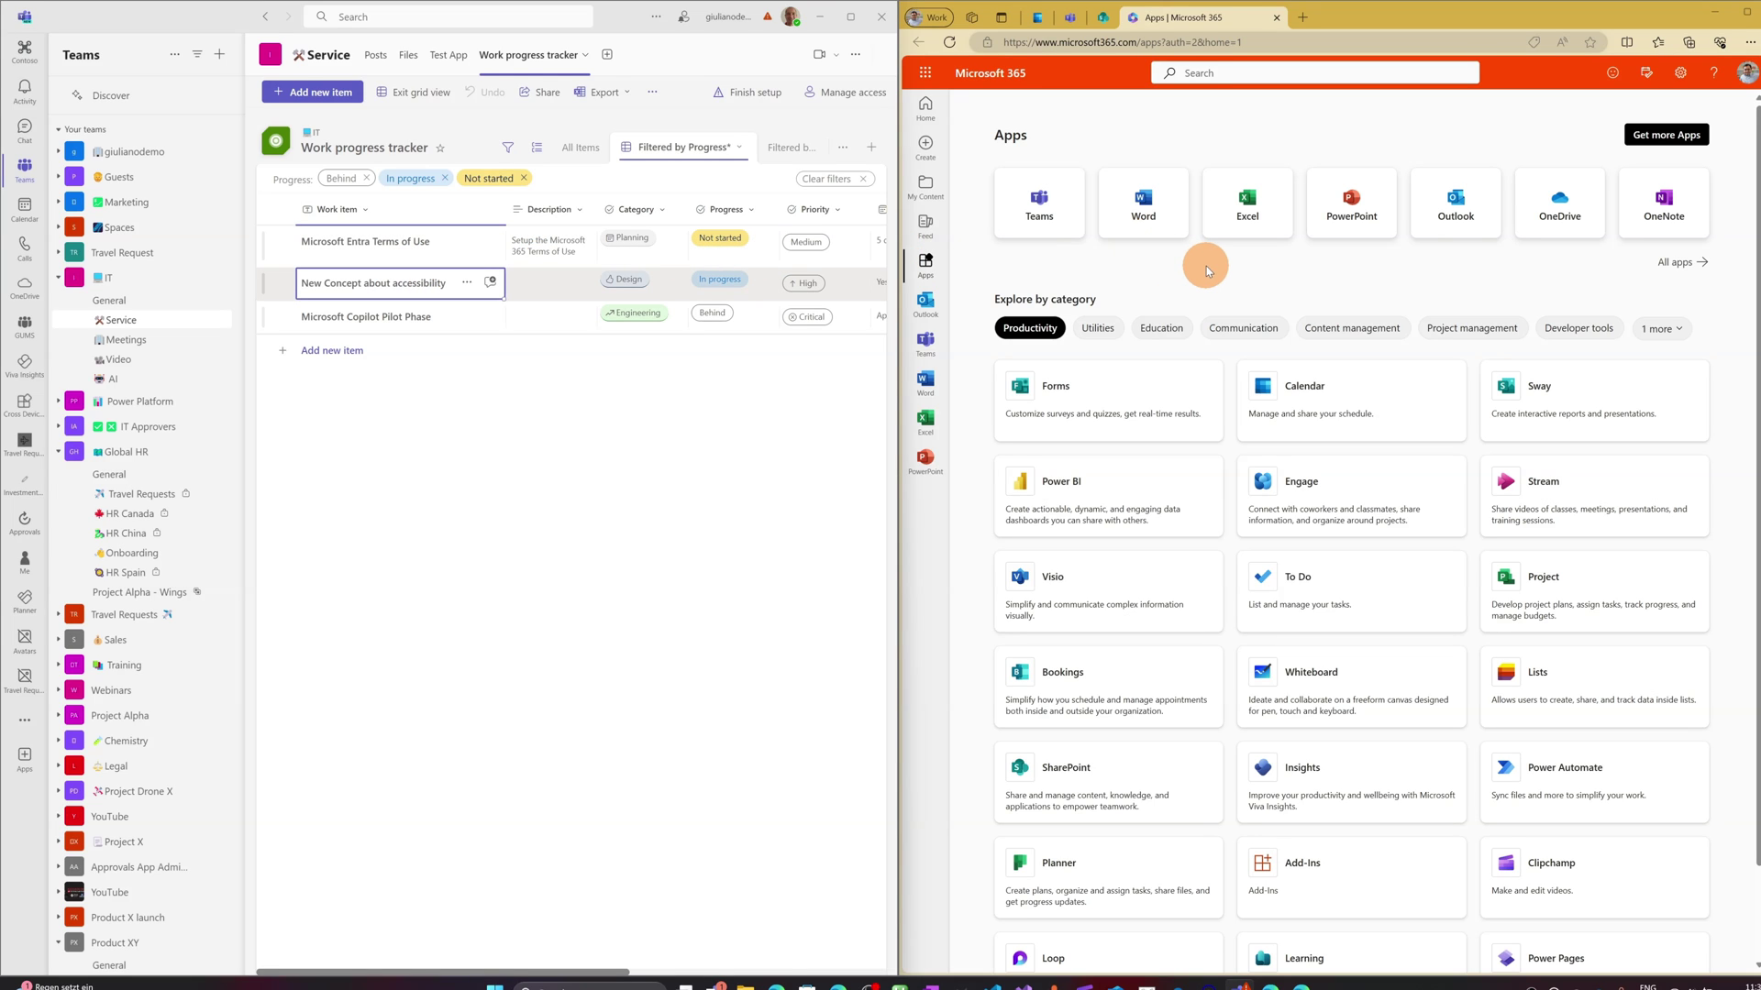
Step: Launch Microsoft Lists from the All apps catalogue in Microsoft 365
click(1745, 86)
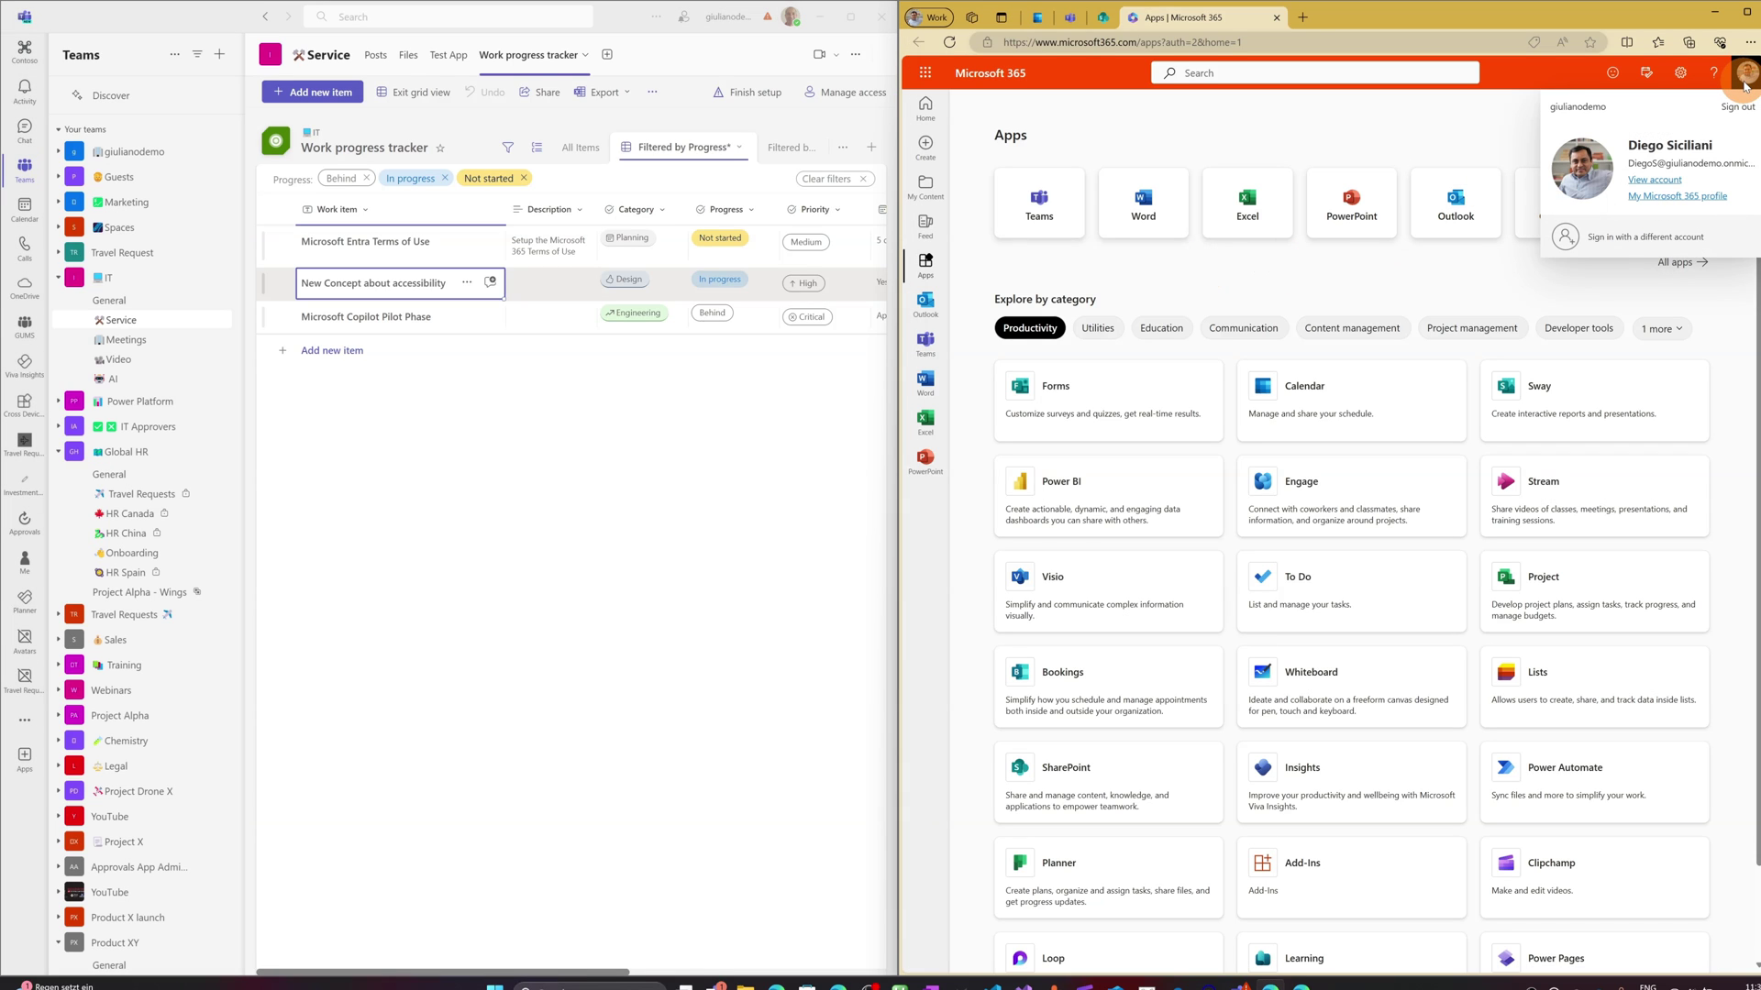
click(1416, 136)
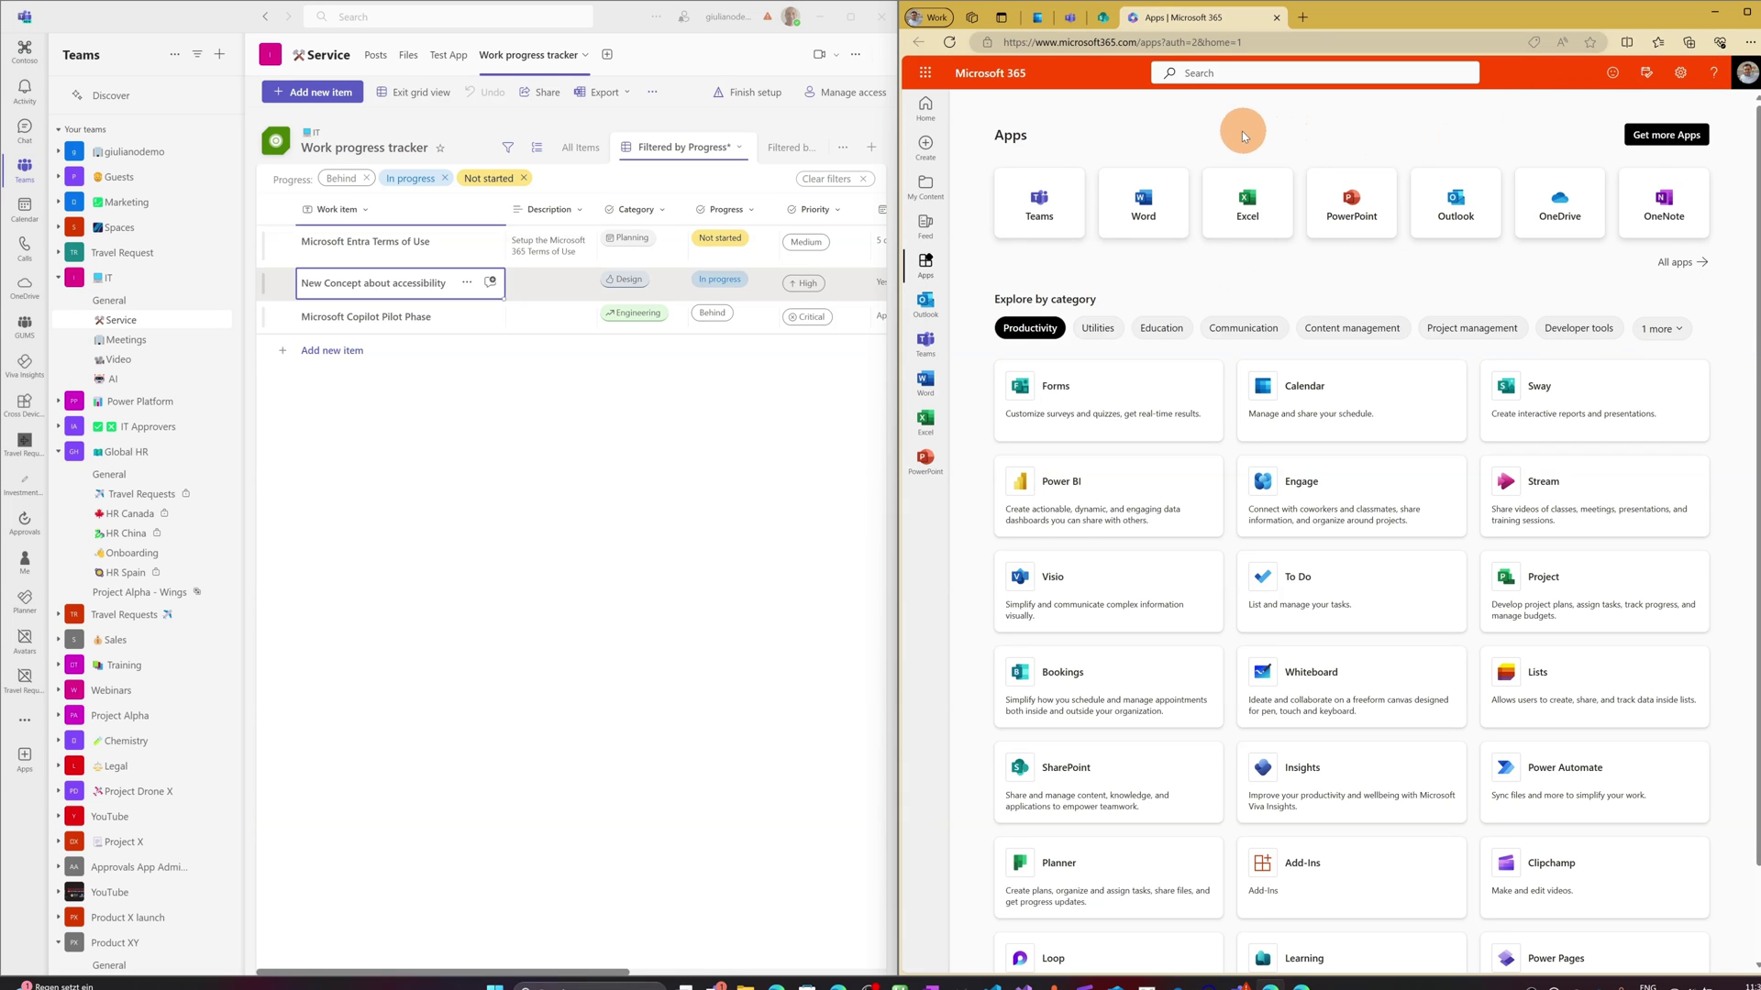
click(1675, 264)
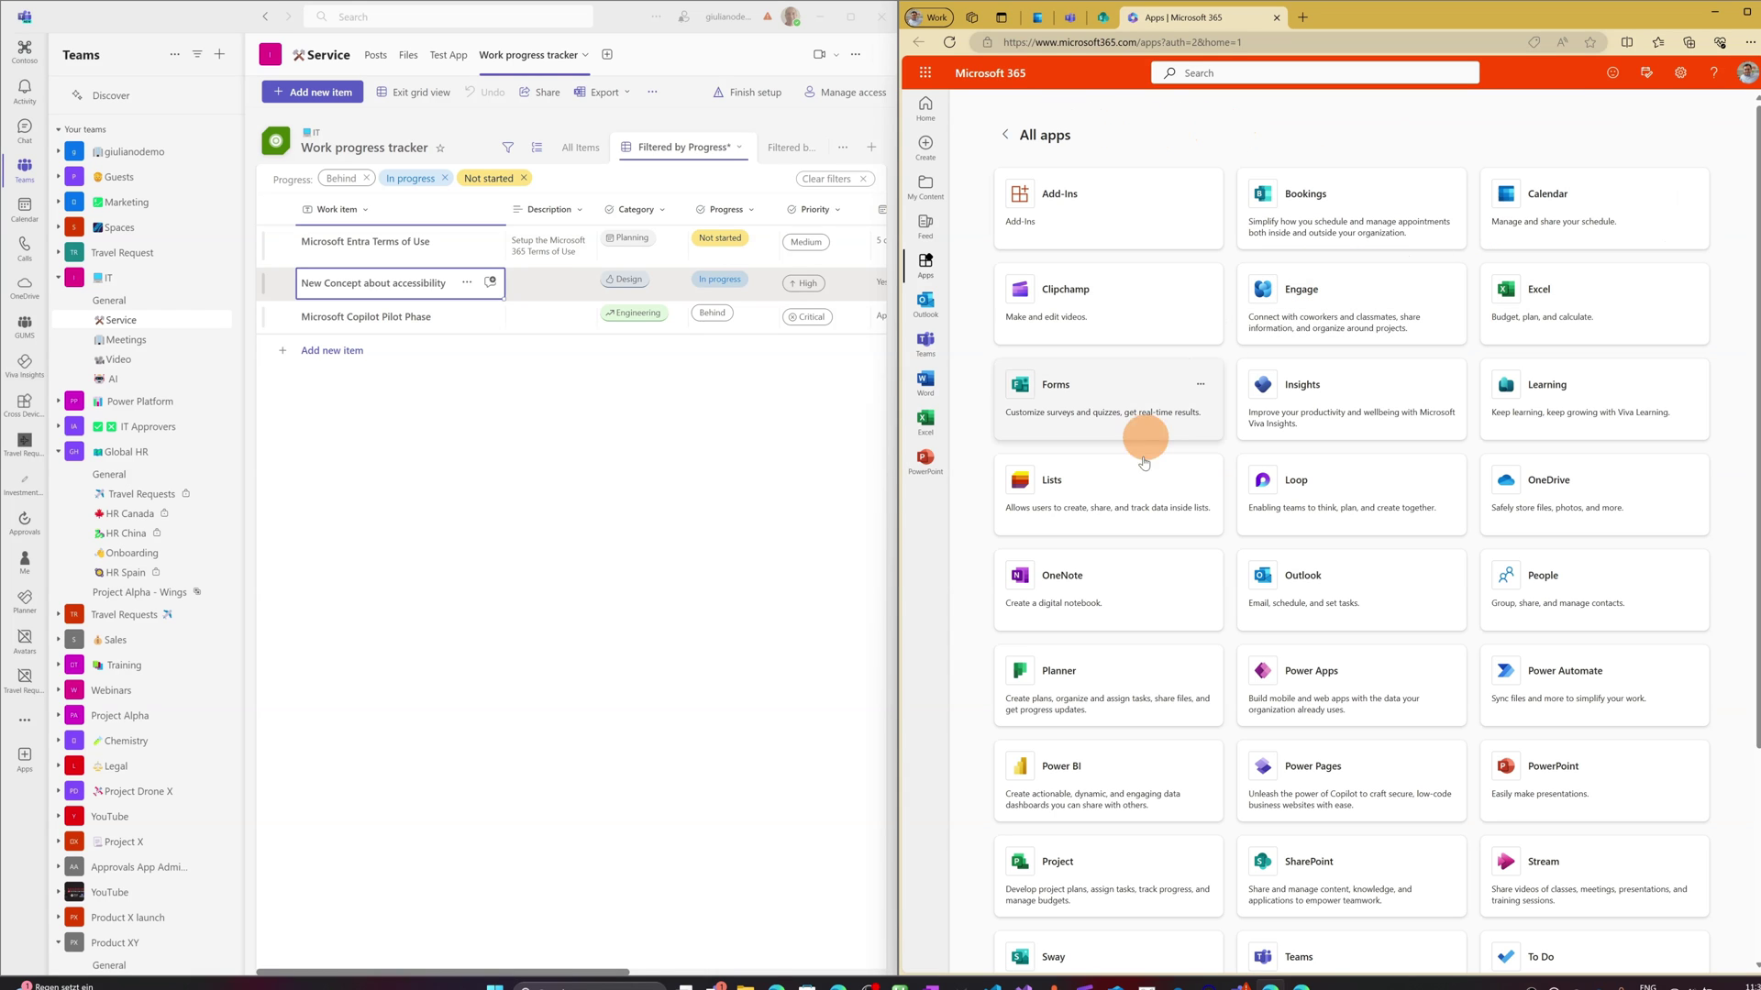
click(1061, 475)
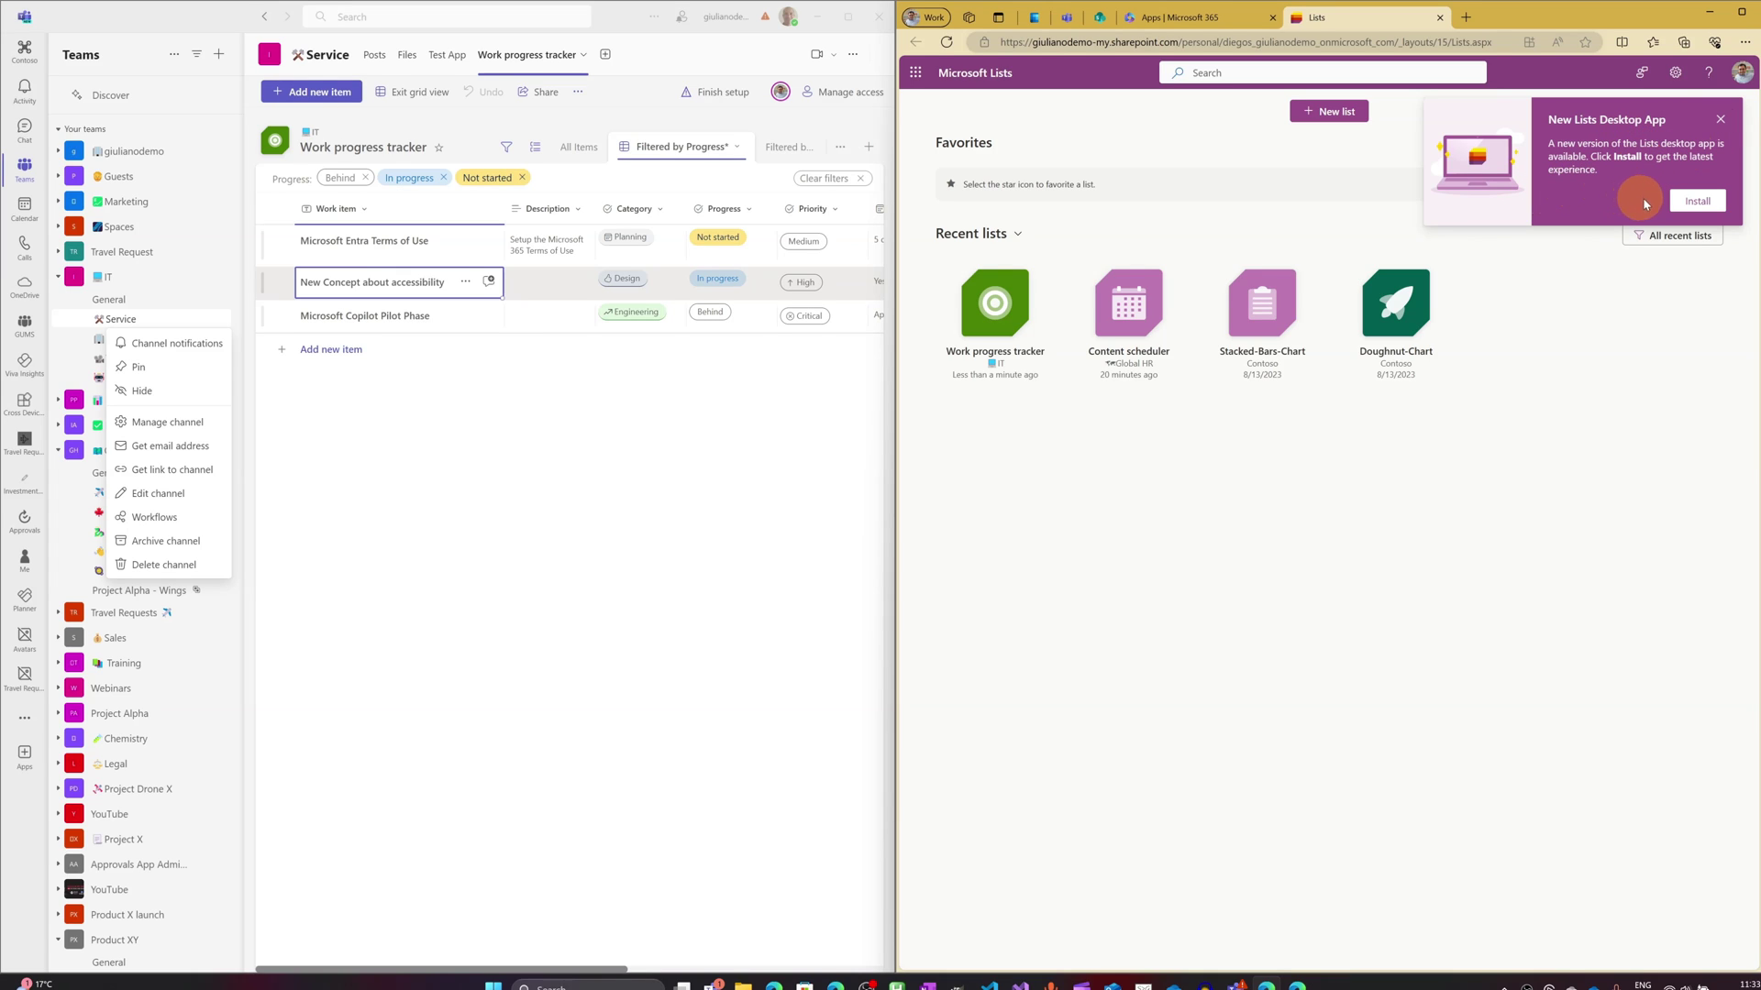
Step: Install Microsoft Lists as a desktop app through Edge
click(1692, 204)
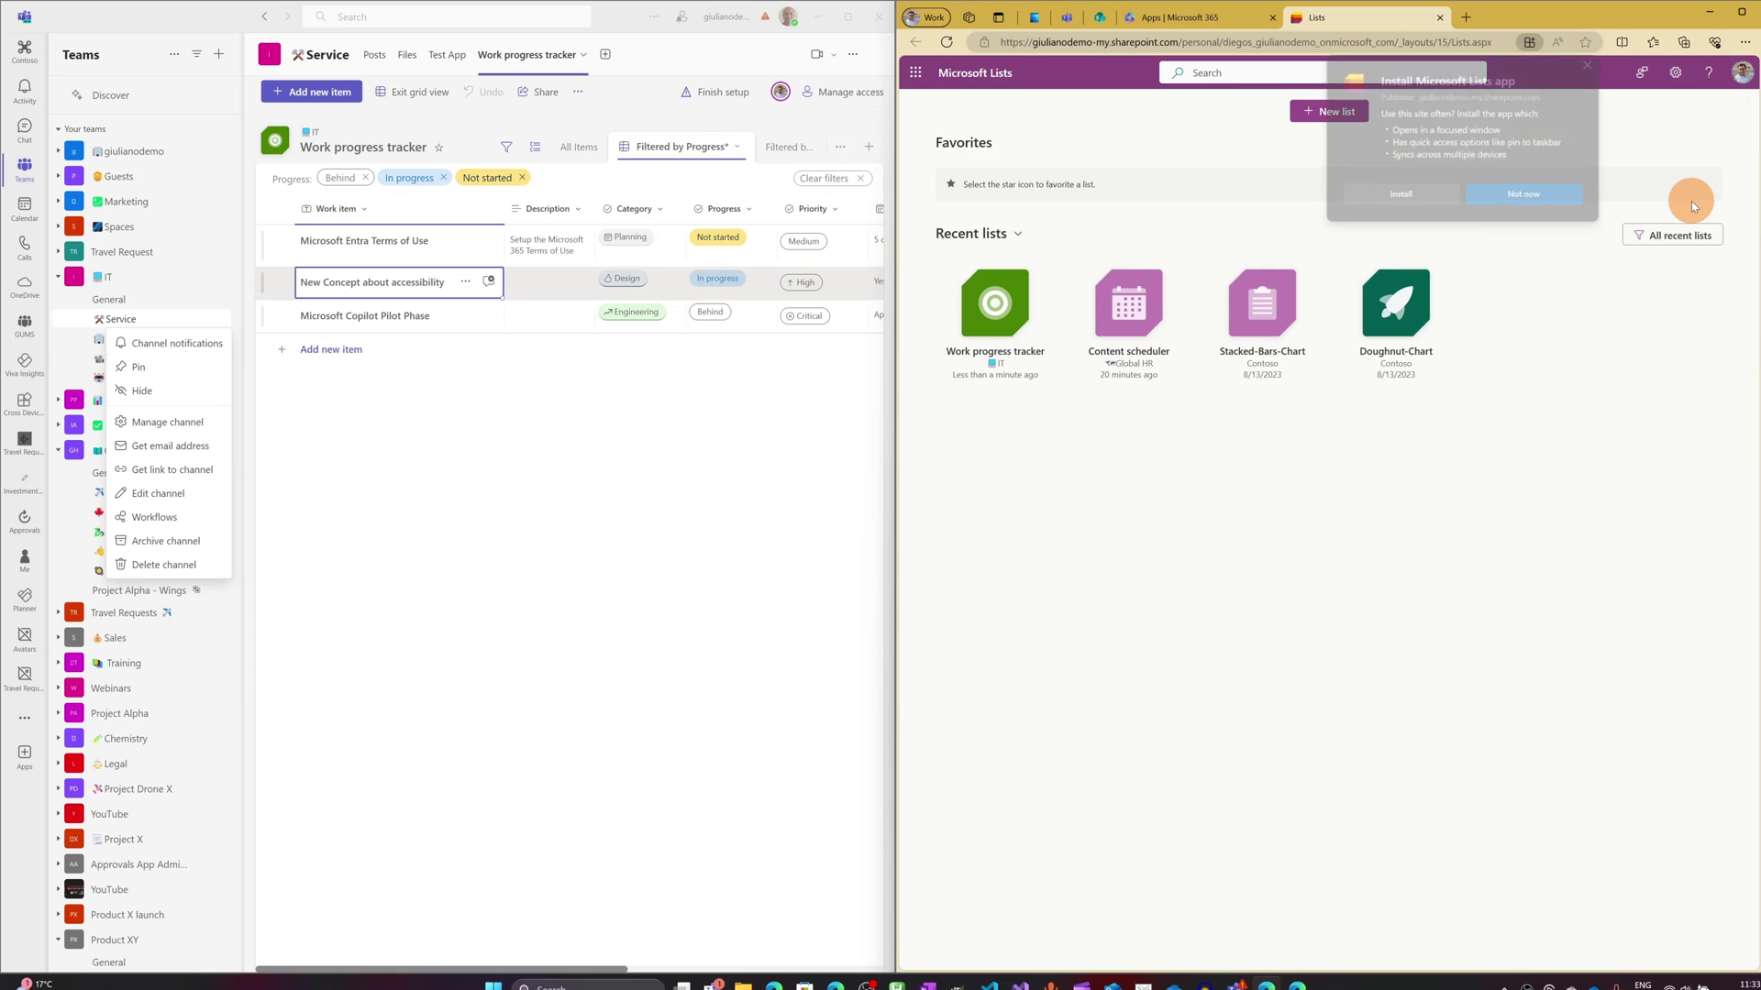
click(1447, 203)
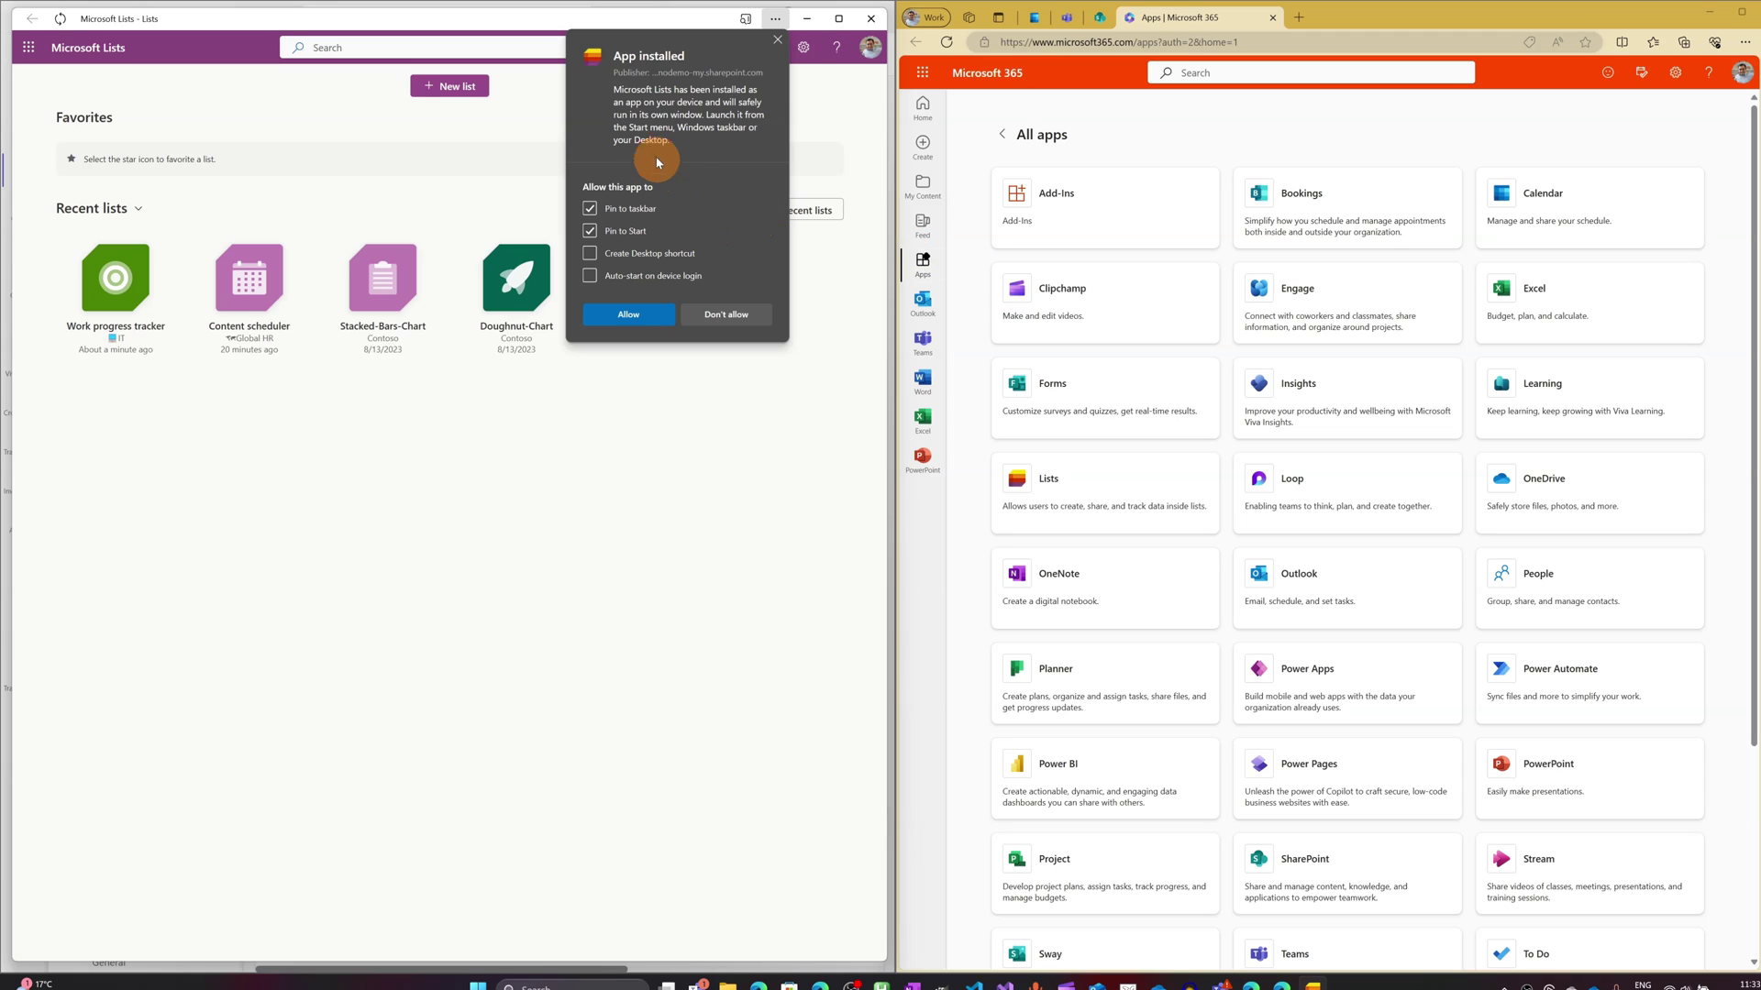
Step: Allow the taskbar and Start pinning, then snap the Lists window to the right half
click(643, 320)
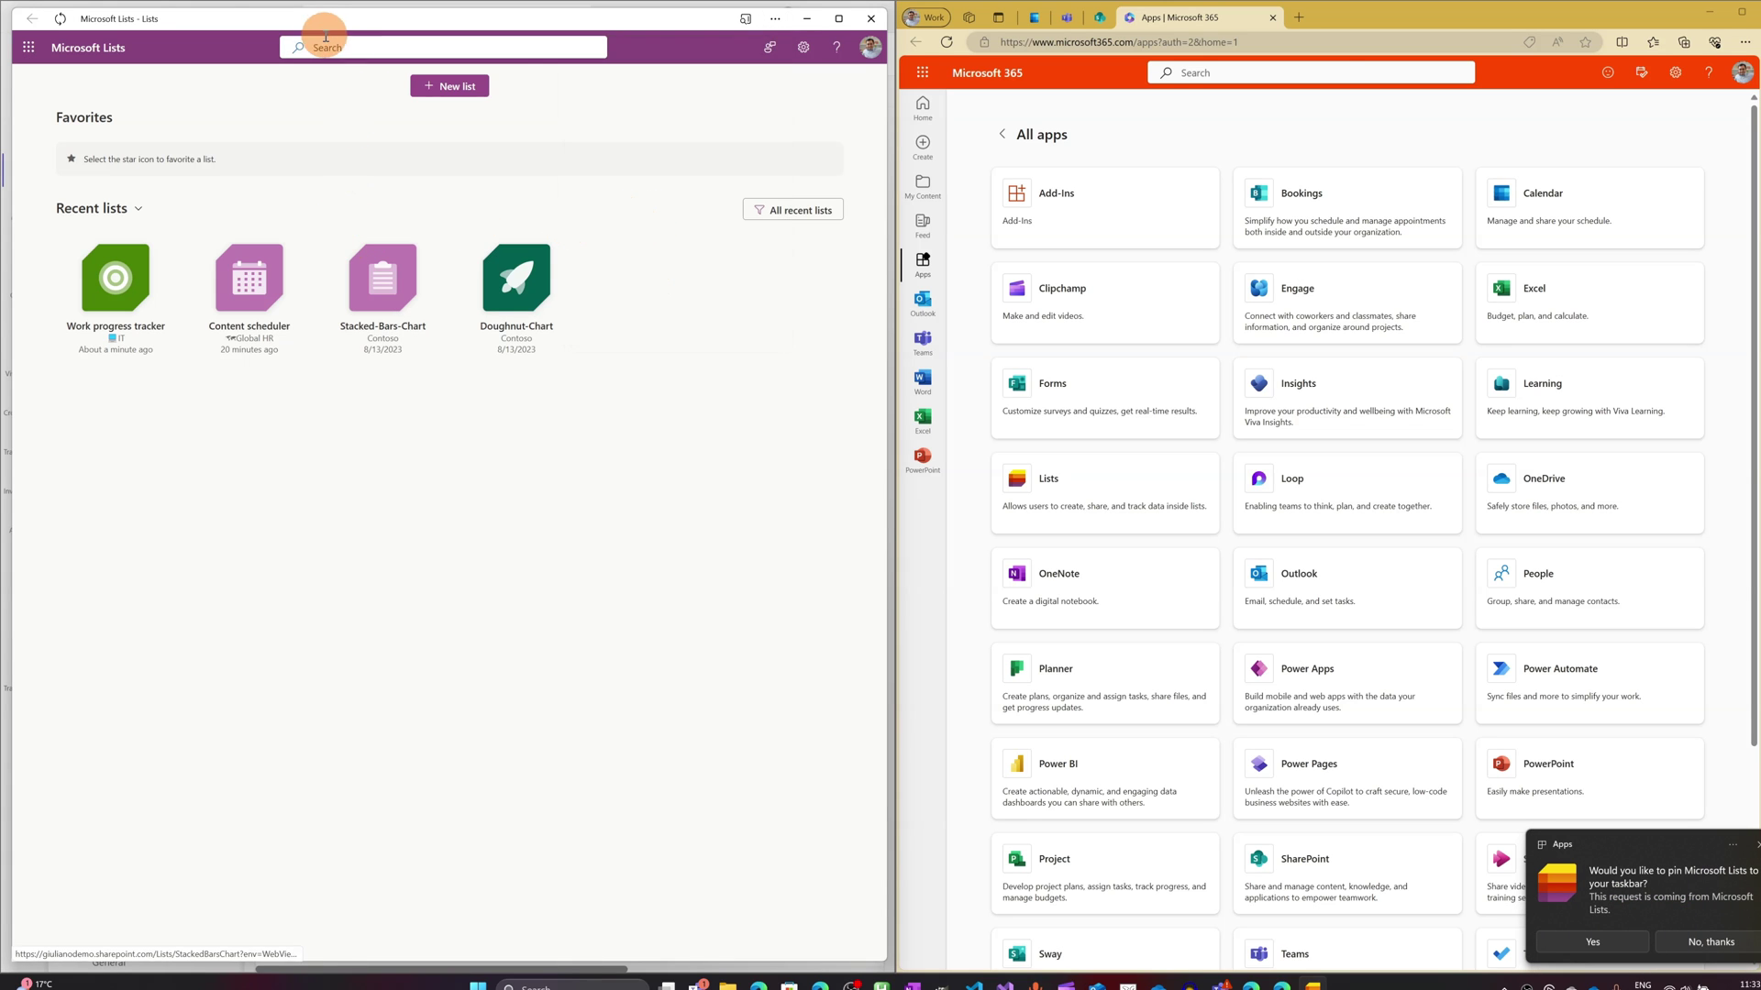
drag(317, 28, 1760, 197)
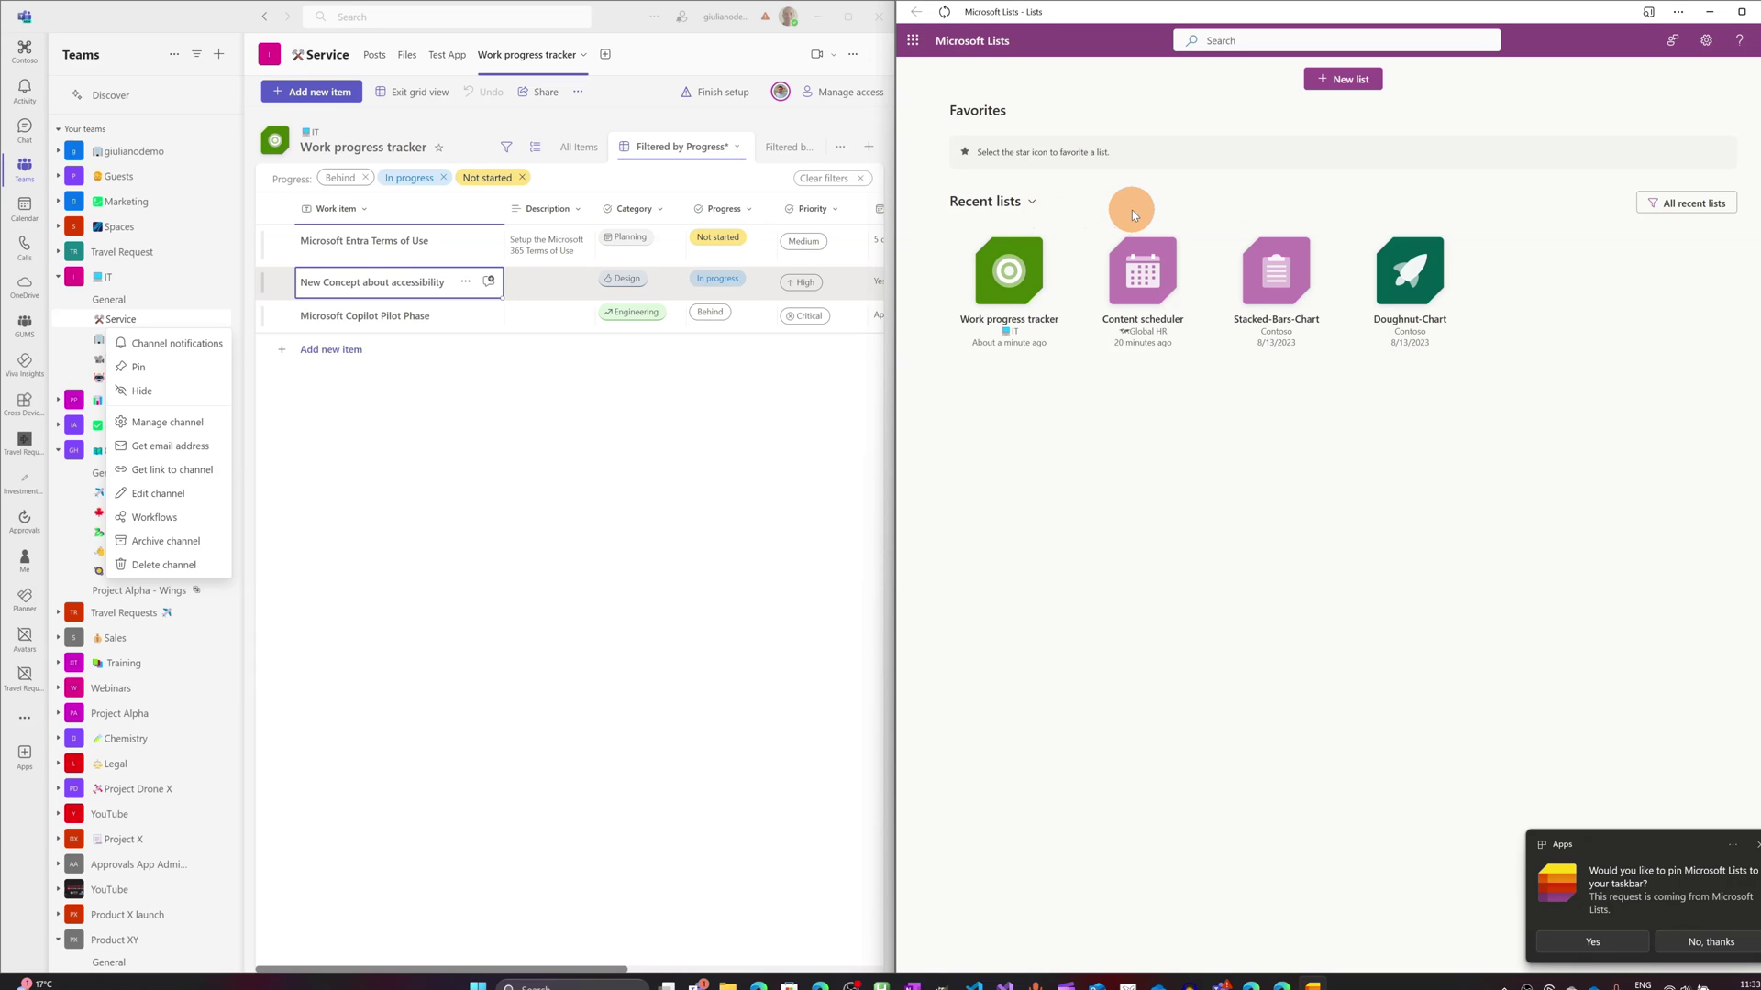
mouse_move(1317, 984)
Step: Open Work progress tracker in the Lists app and put all four items into grid editing
click(998, 303)
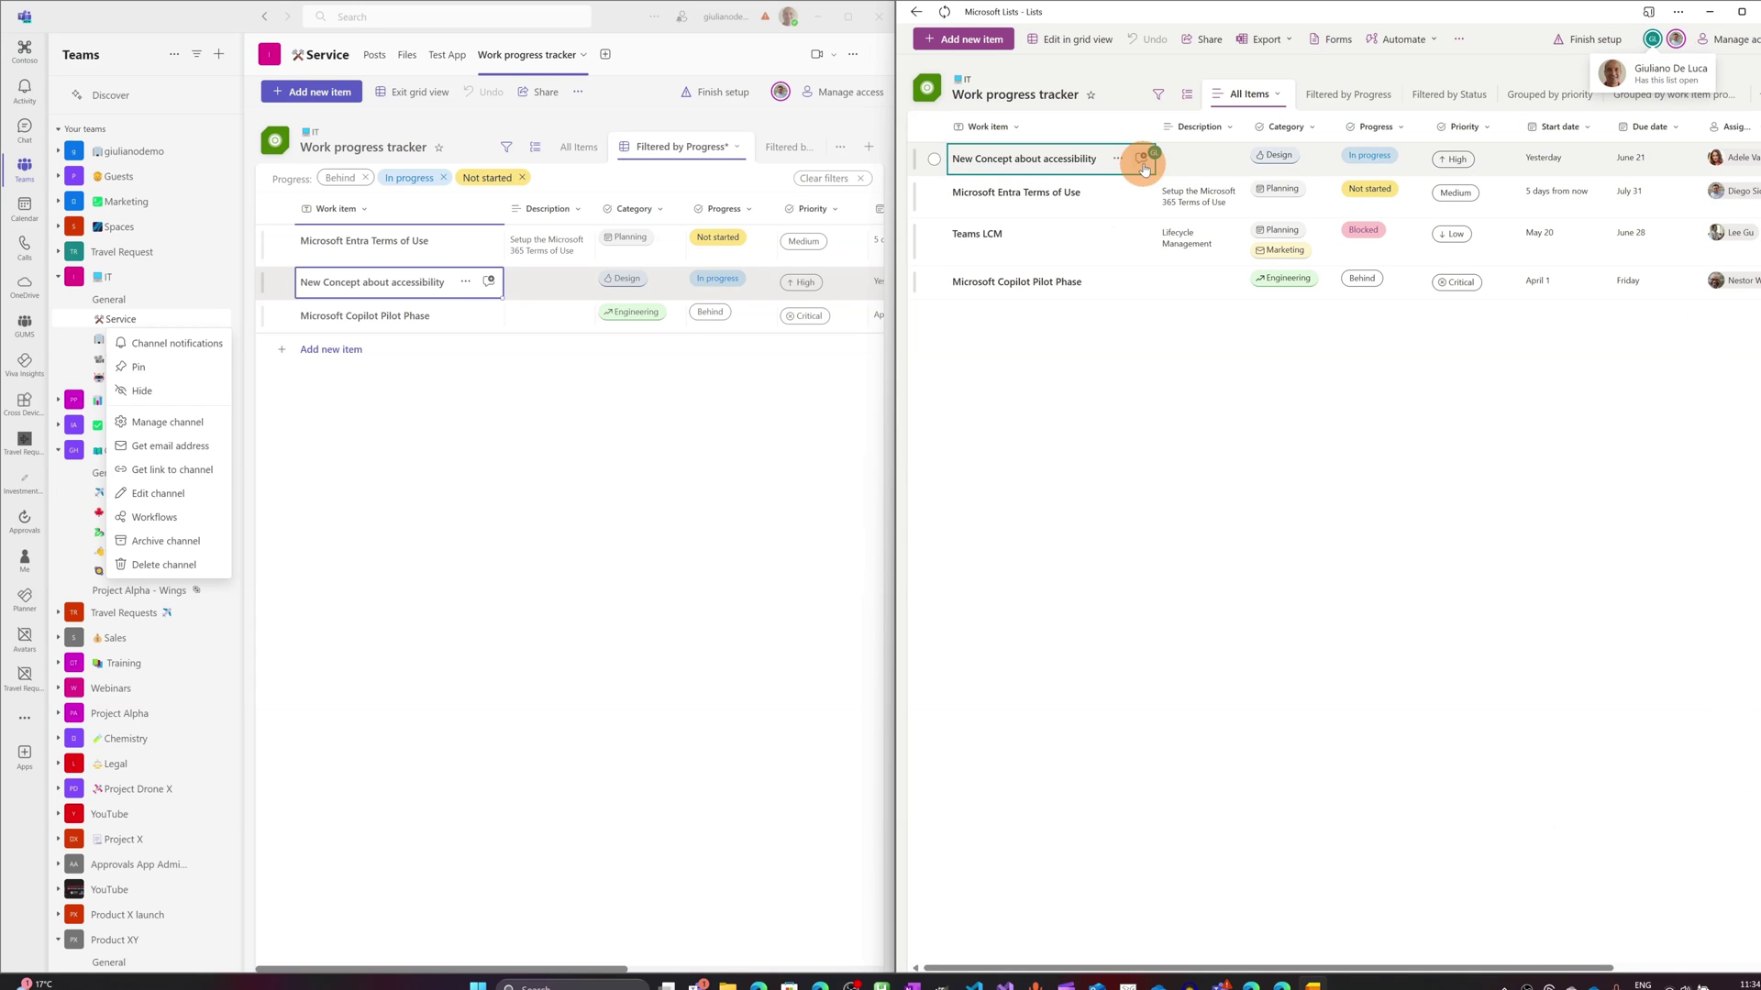
mouse_move(1156, 154)
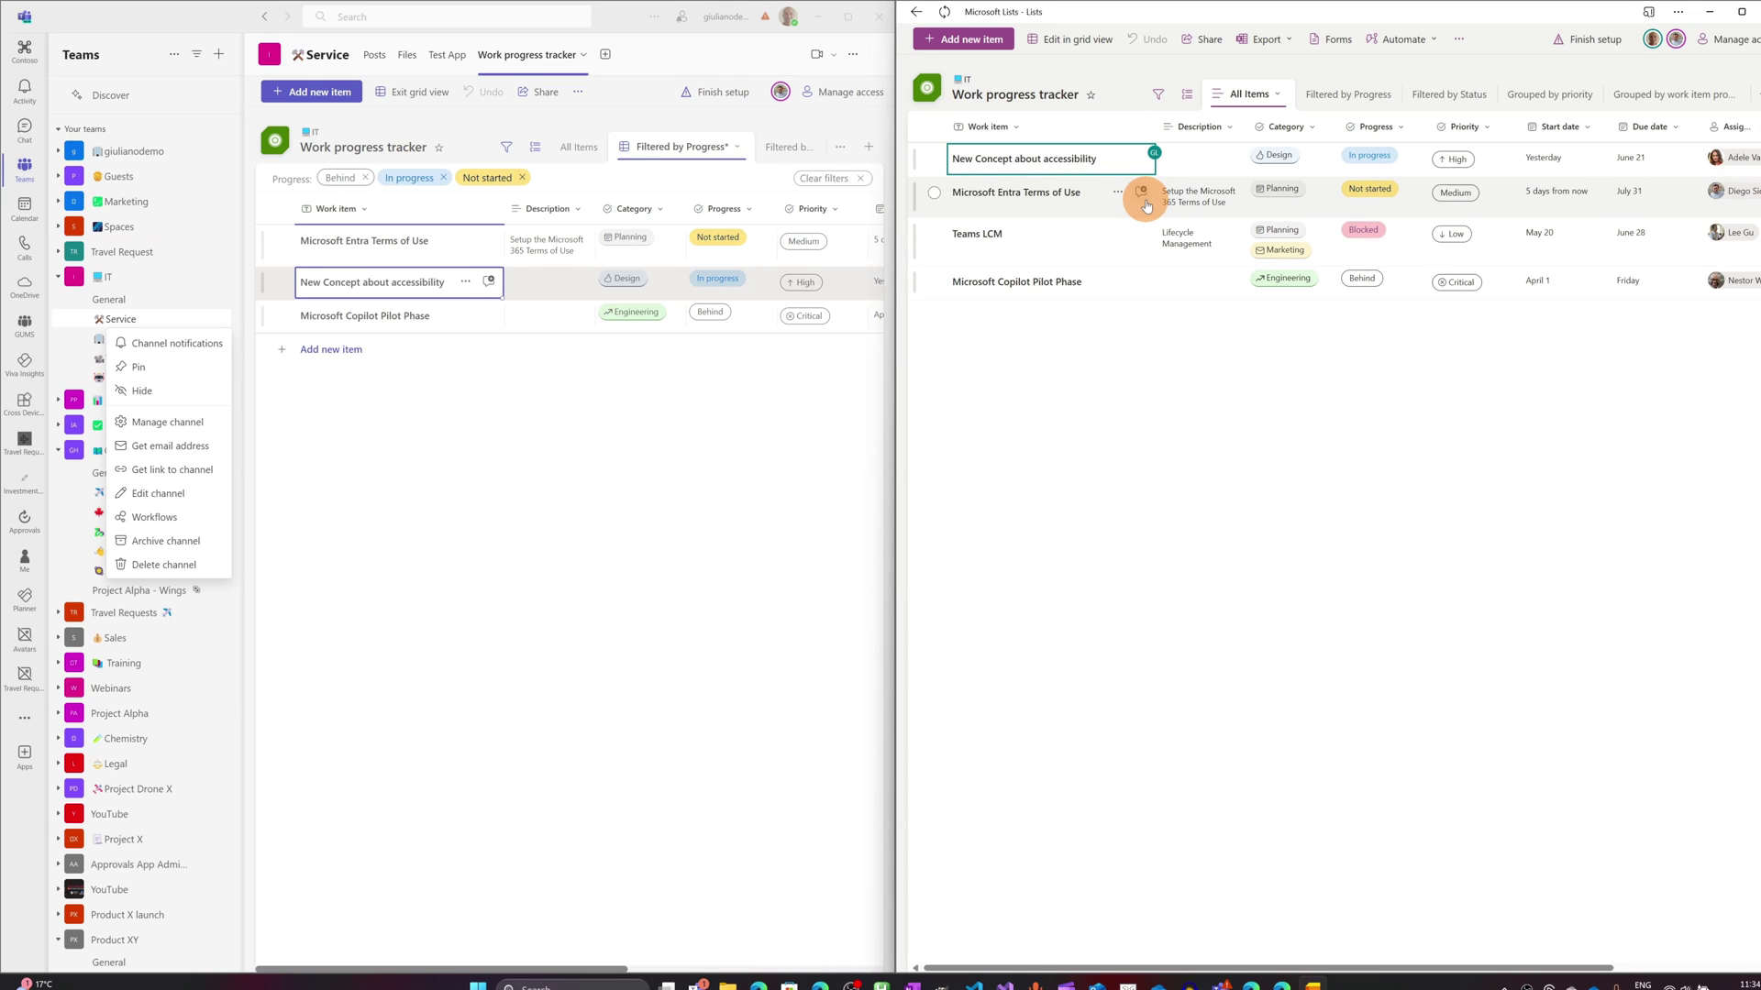
click(1108, 246)
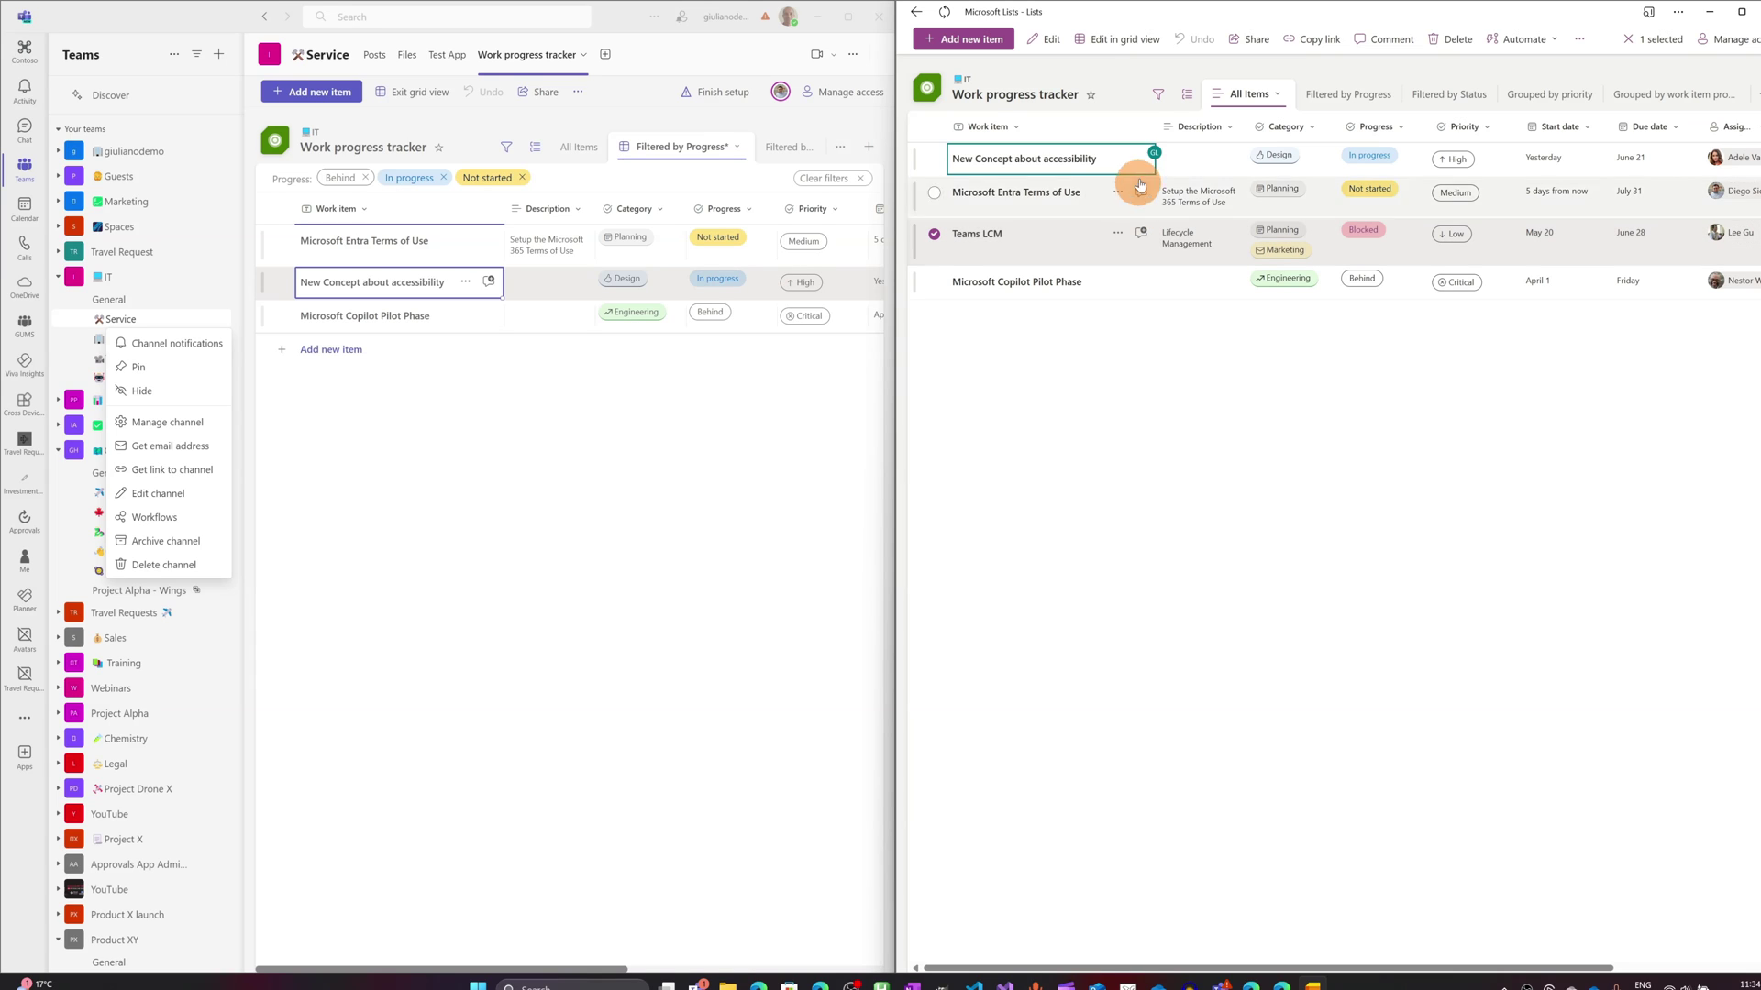
click(1109, 44)
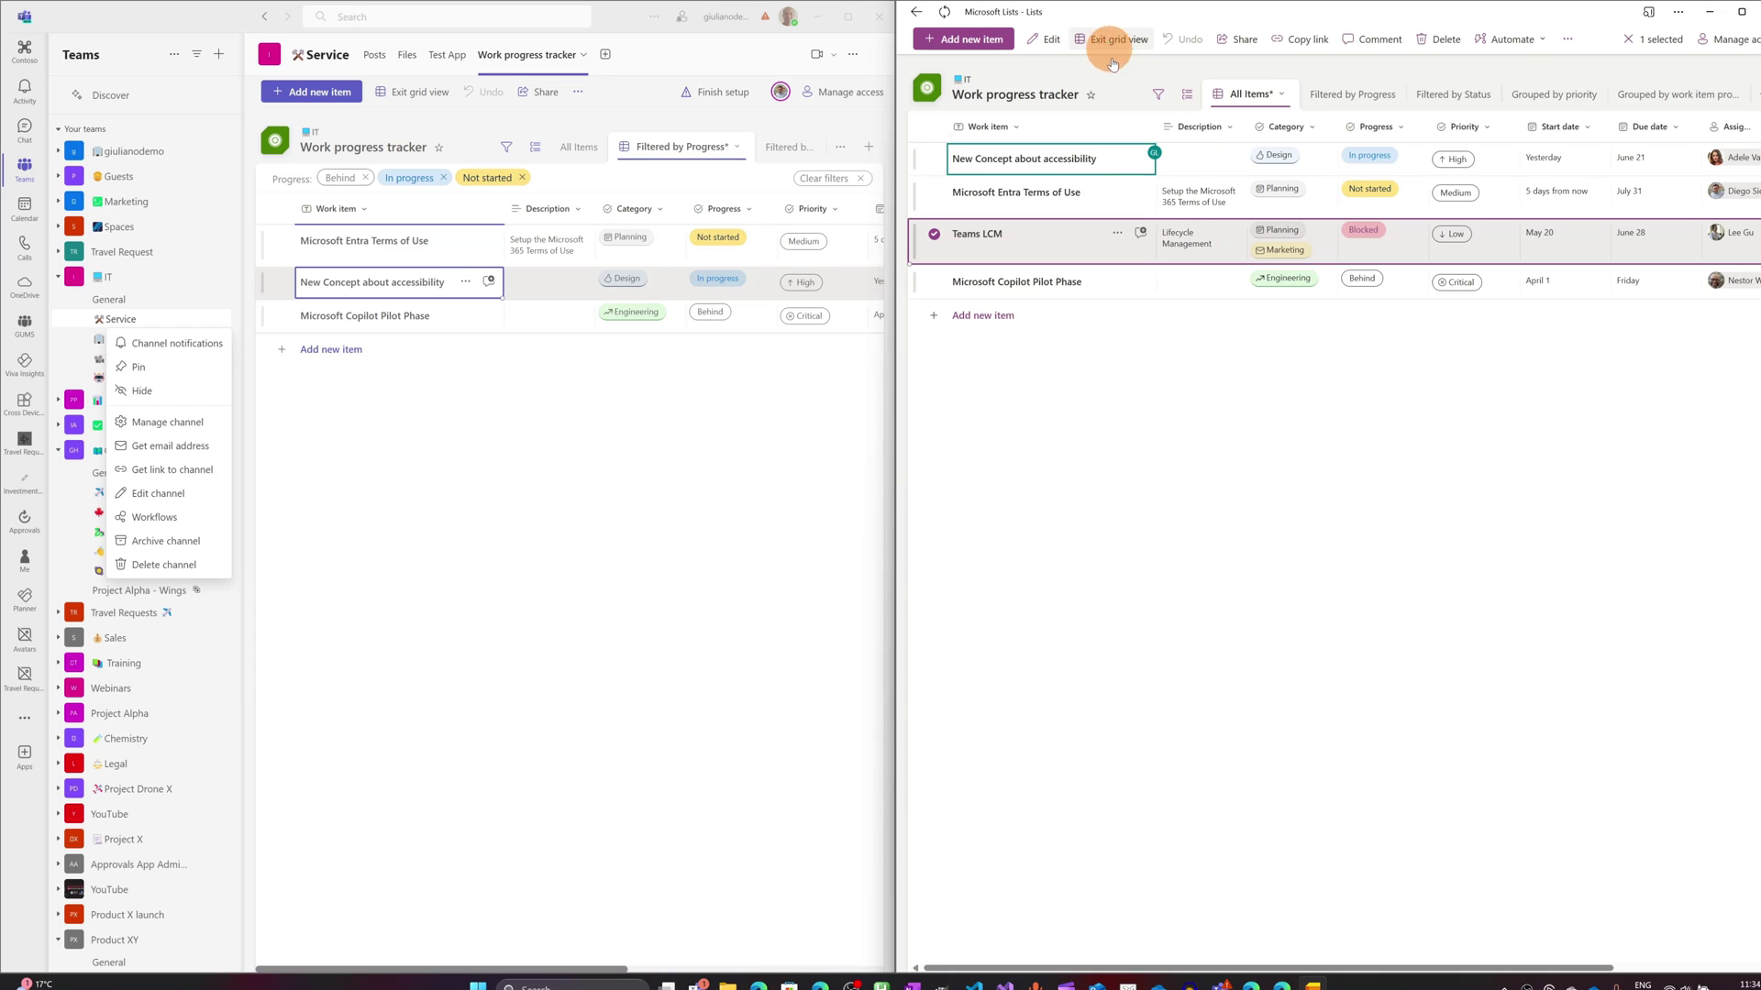
click(1061, 247)
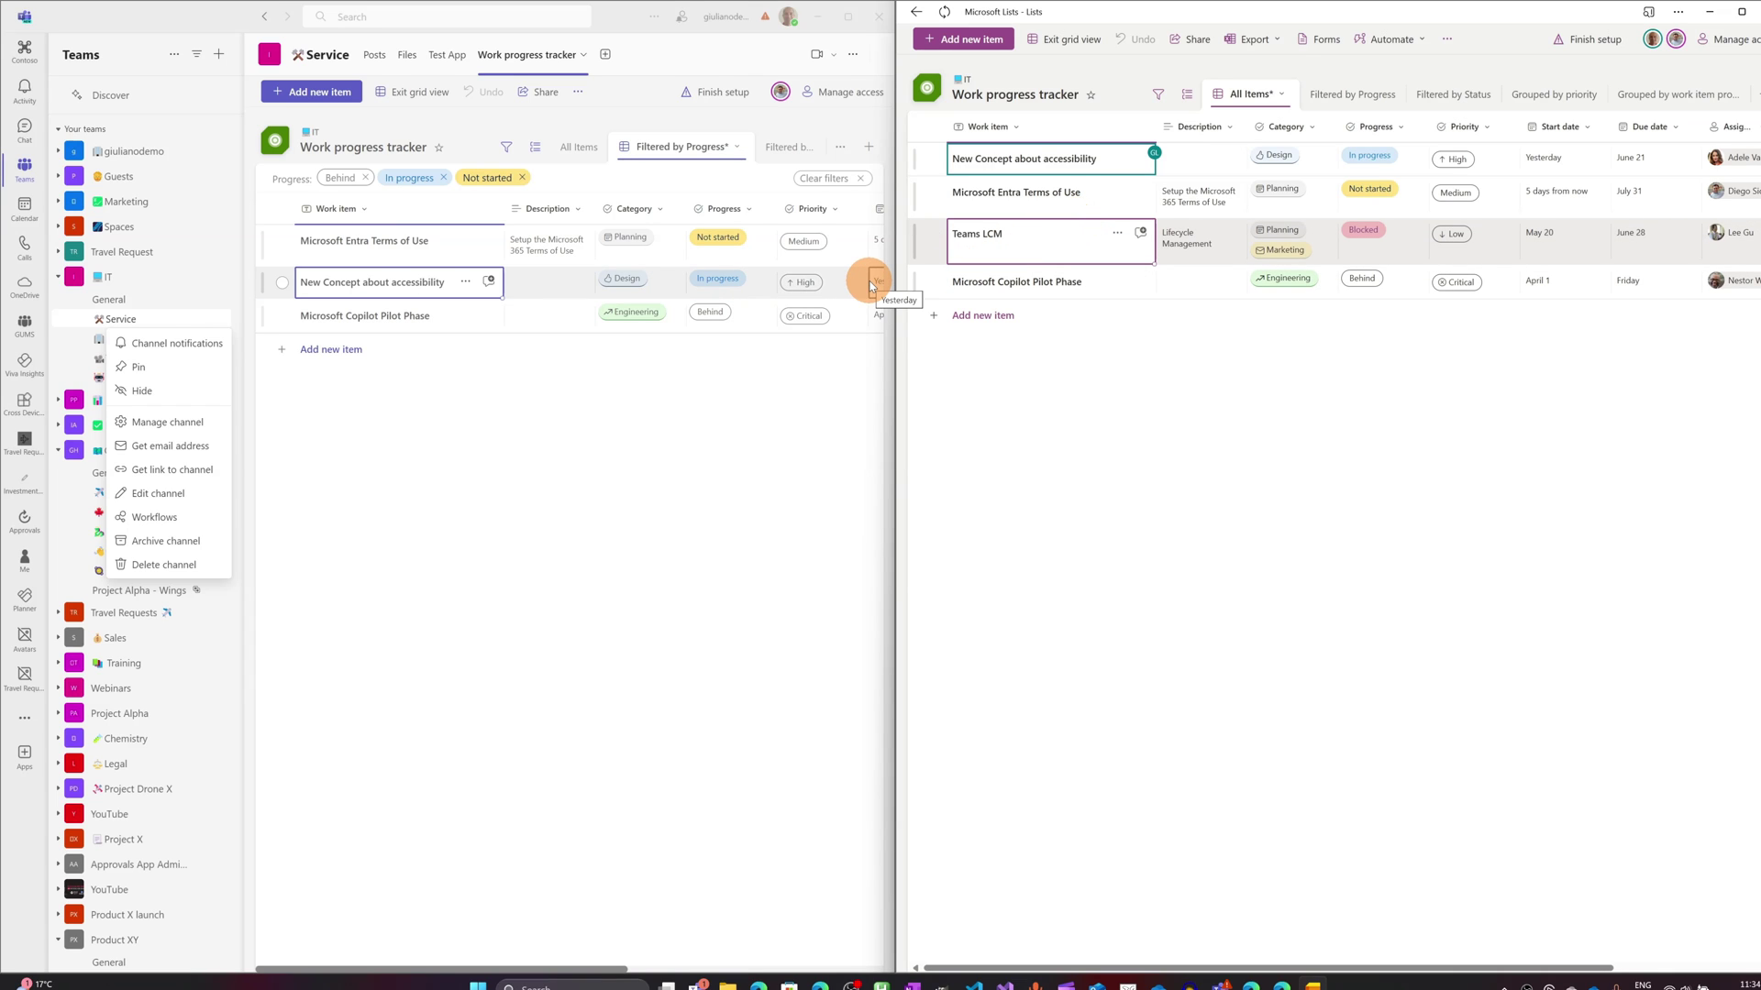
Step: Clear the Microsoft Entra Terms of Use description and reopen its edit box for 'Setup the Microsoft 365 Terms of Use'
click(1550, 171)
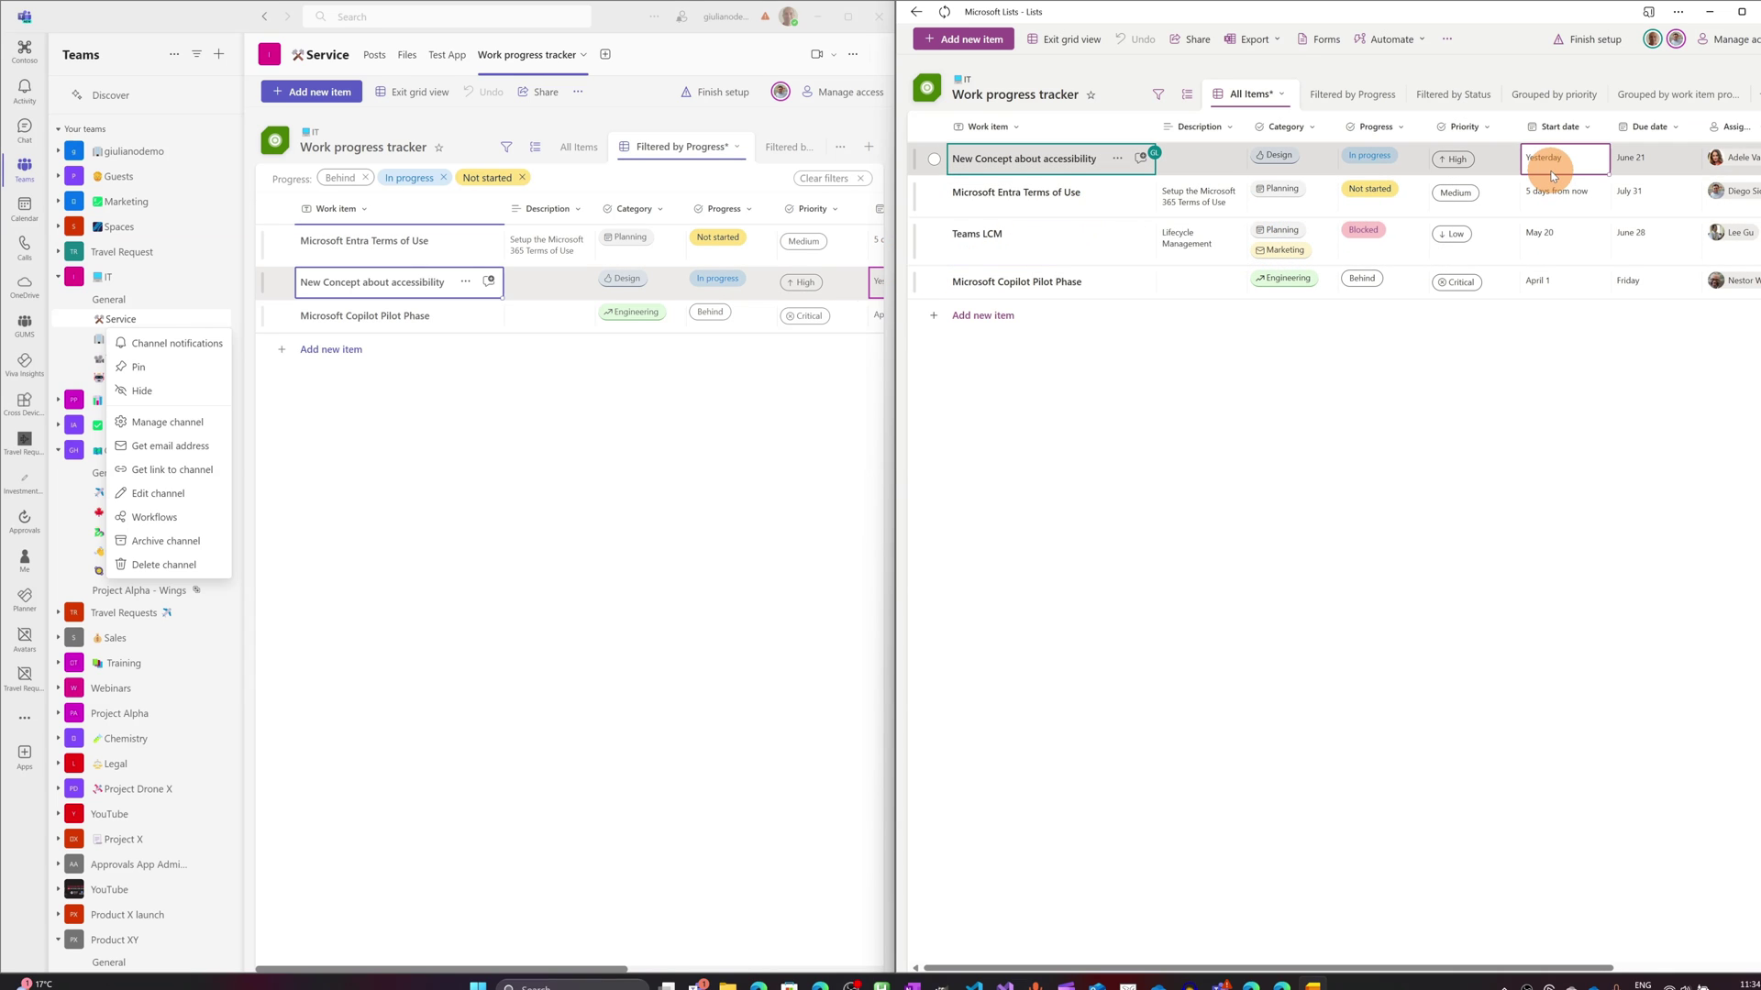
click(1198, 206)
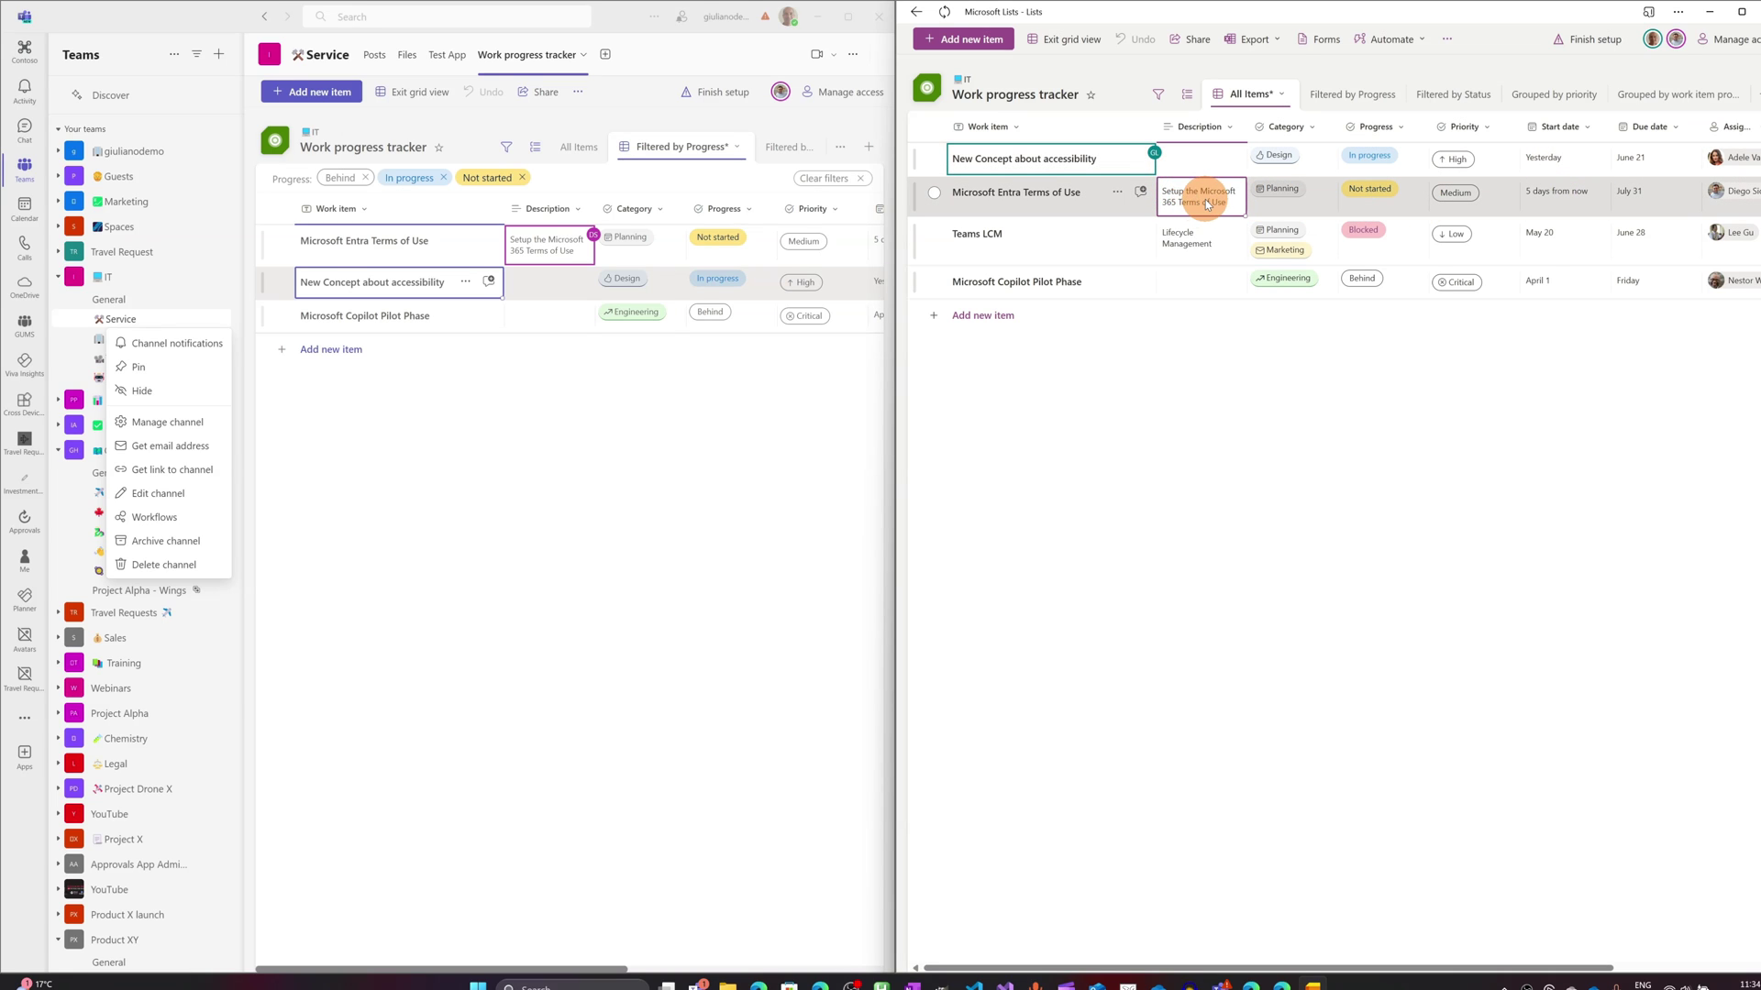
key(Delete)
click(1221, 204)
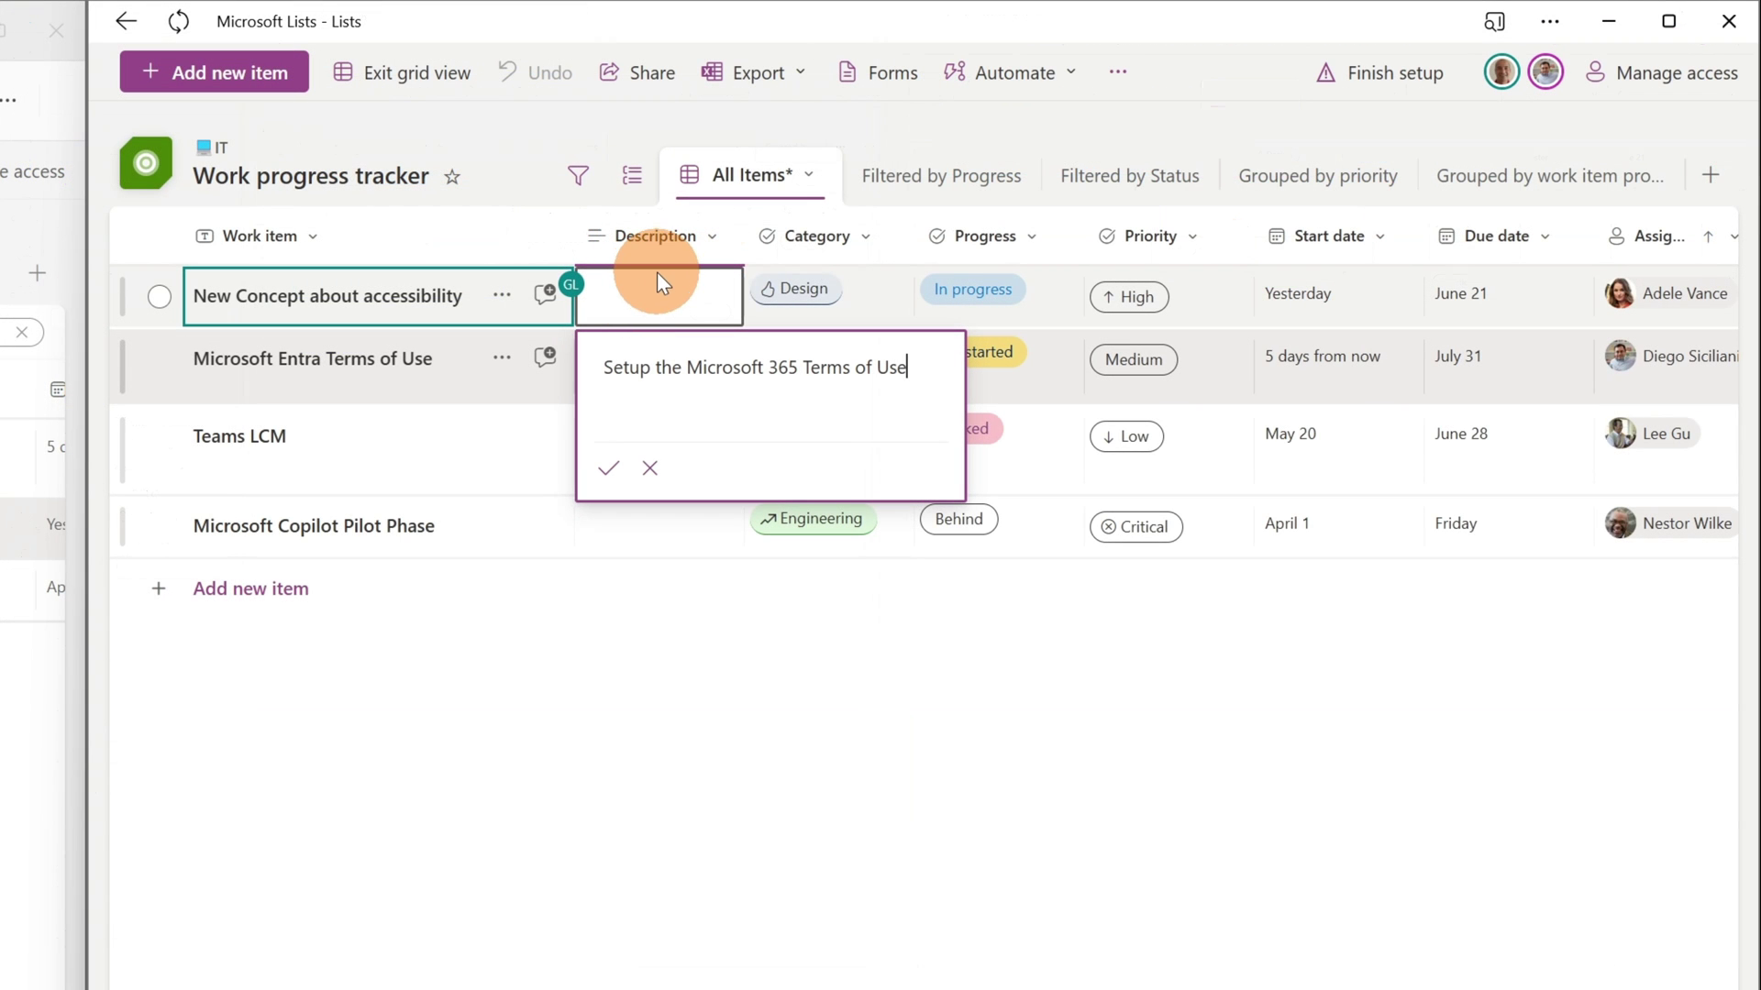
Step: Group the tracker items by Progress and select a few cells
click(633, 179)
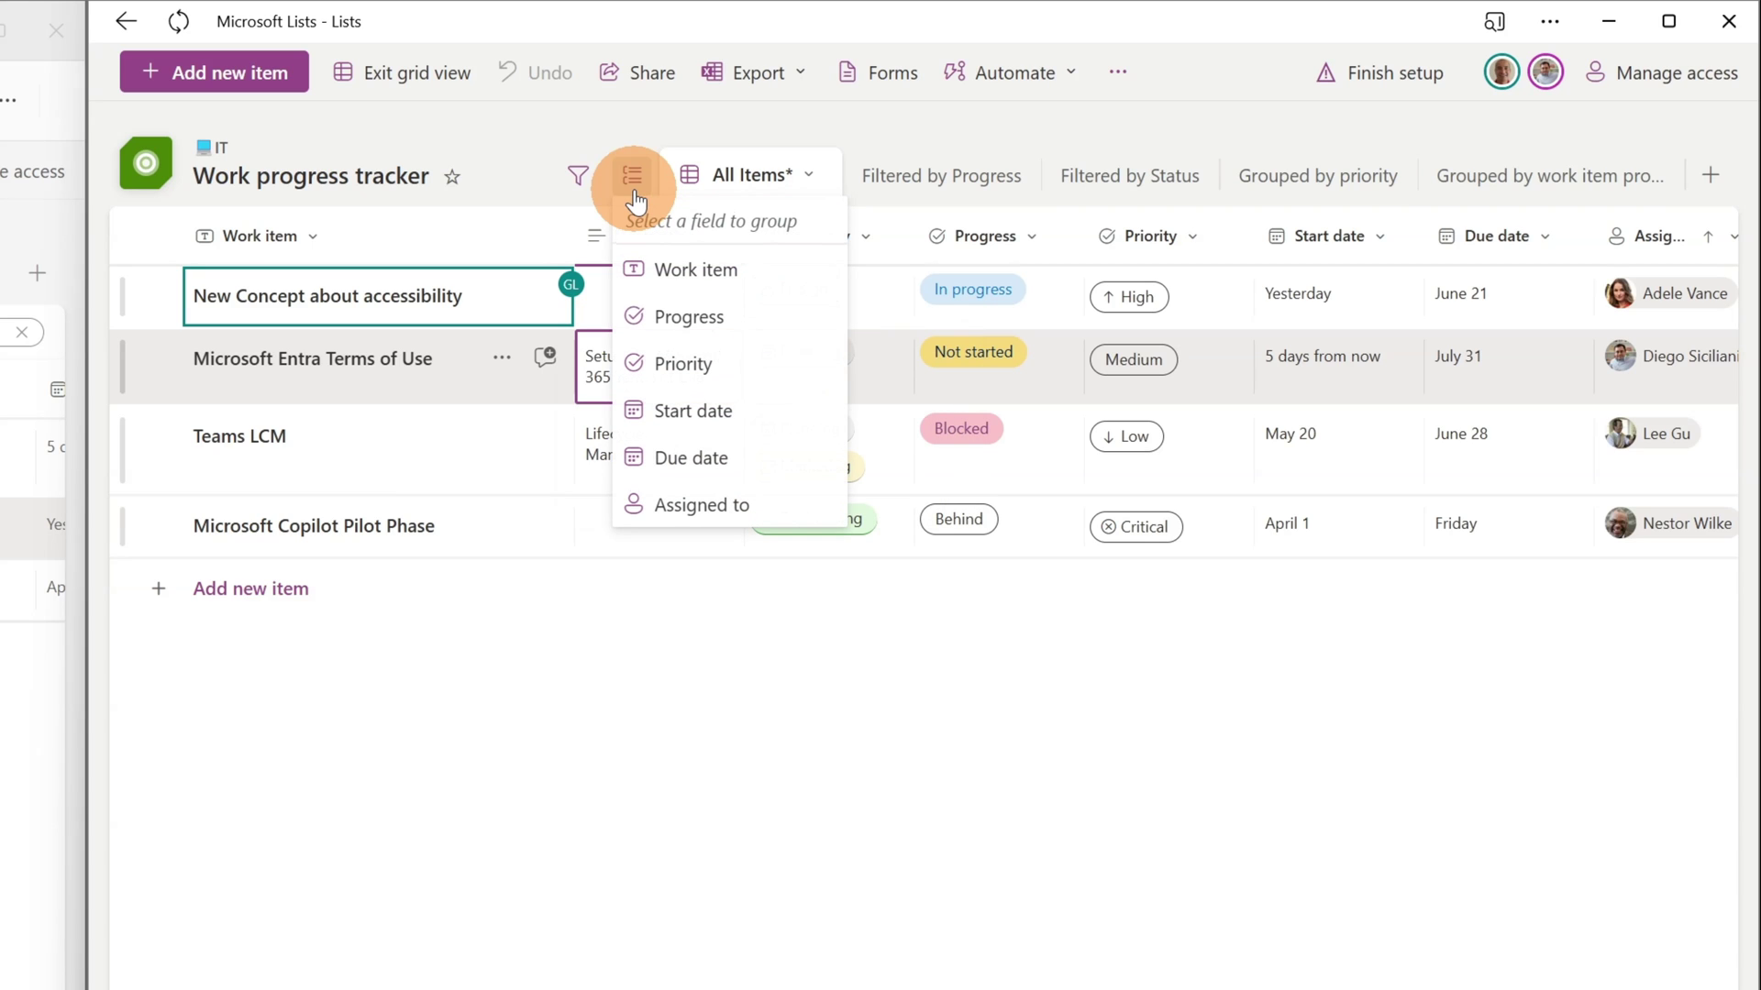
click(704, 330)
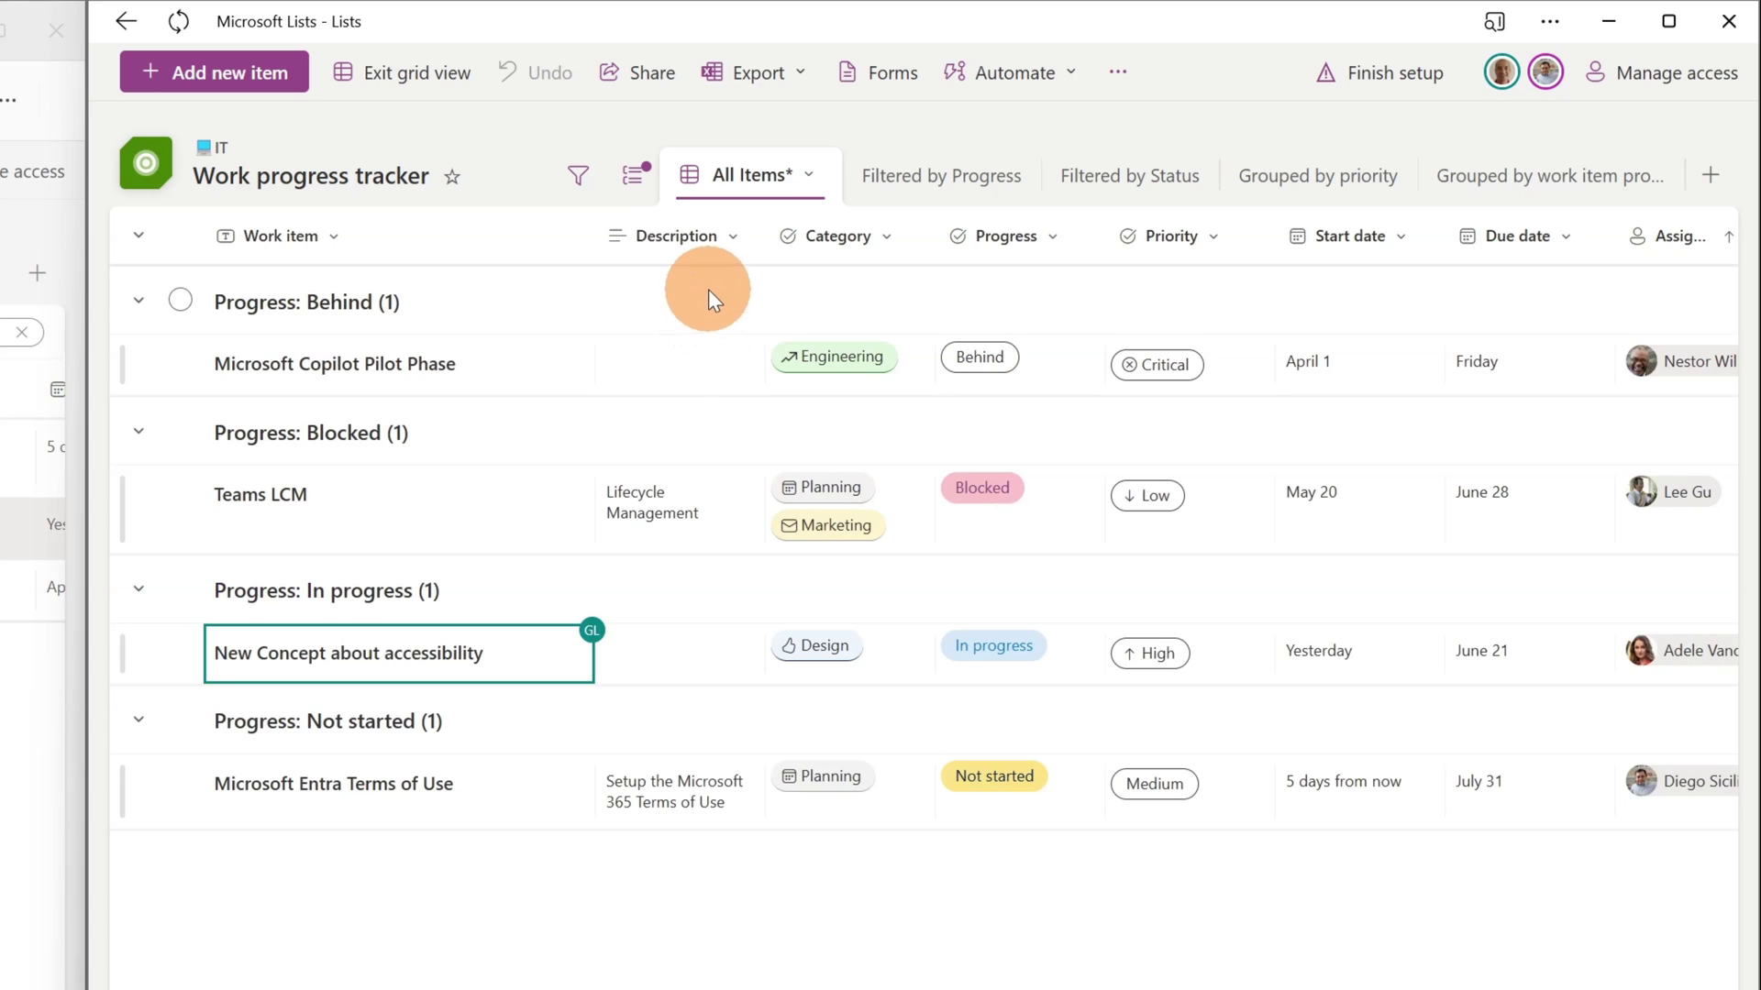
click(641, 667)
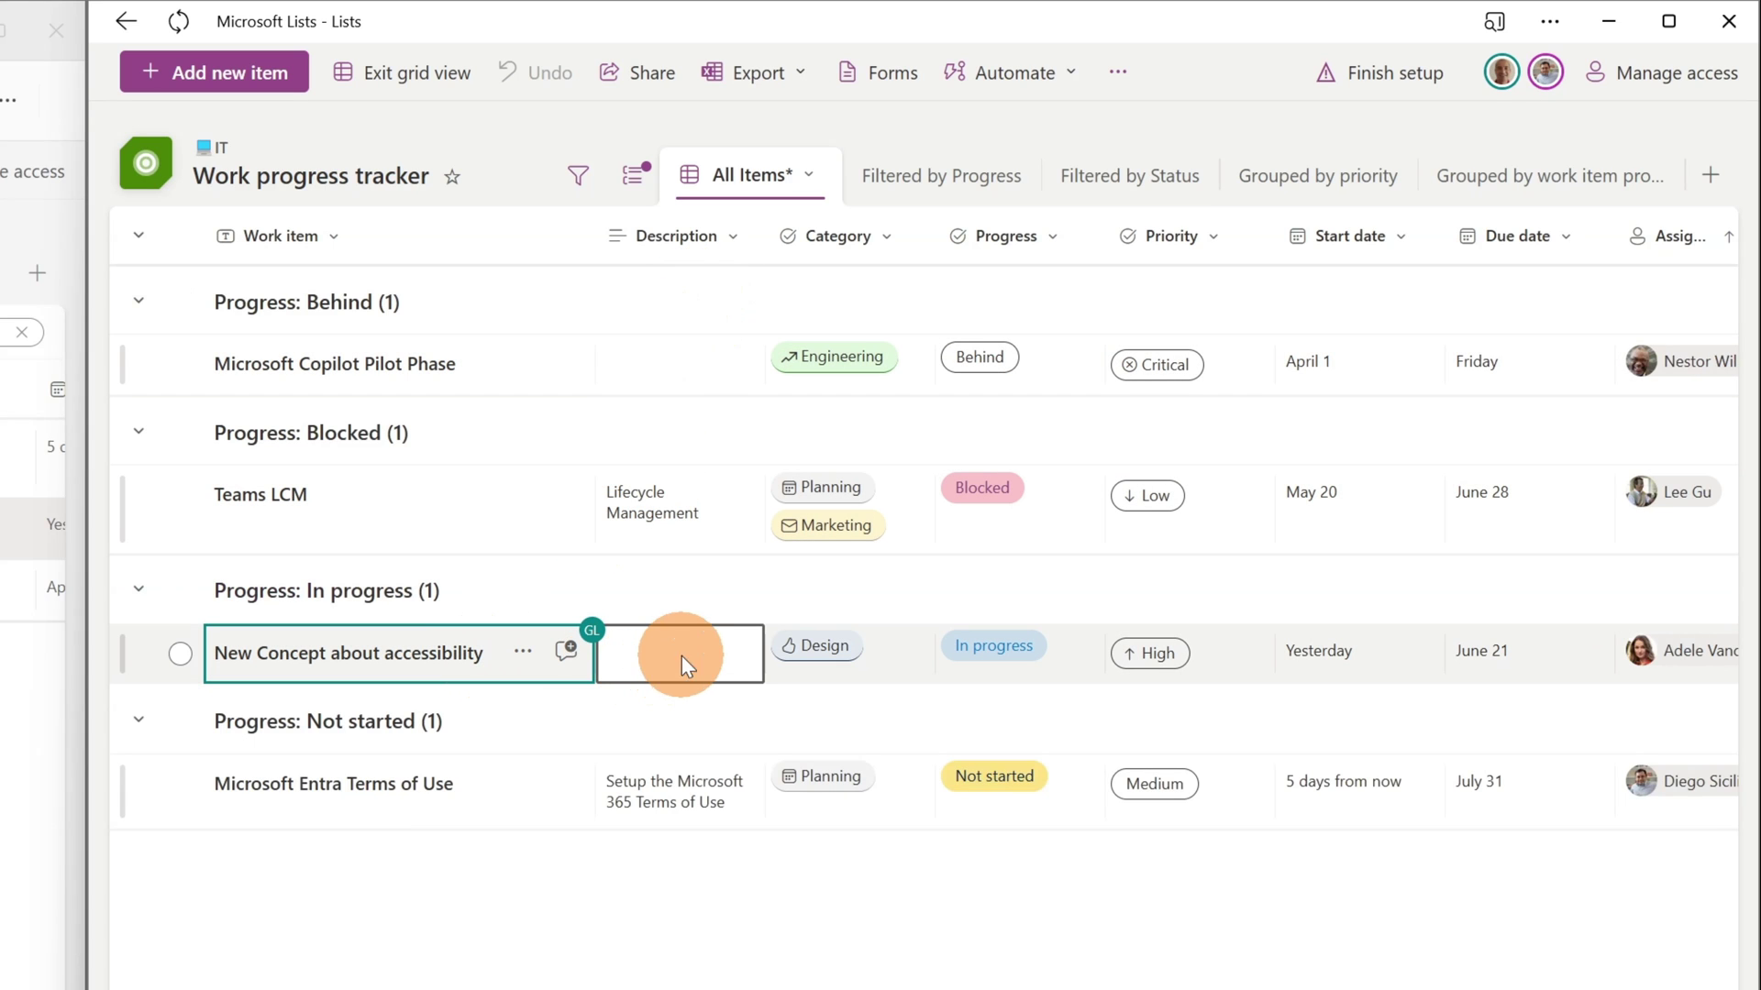
click(812, 547)
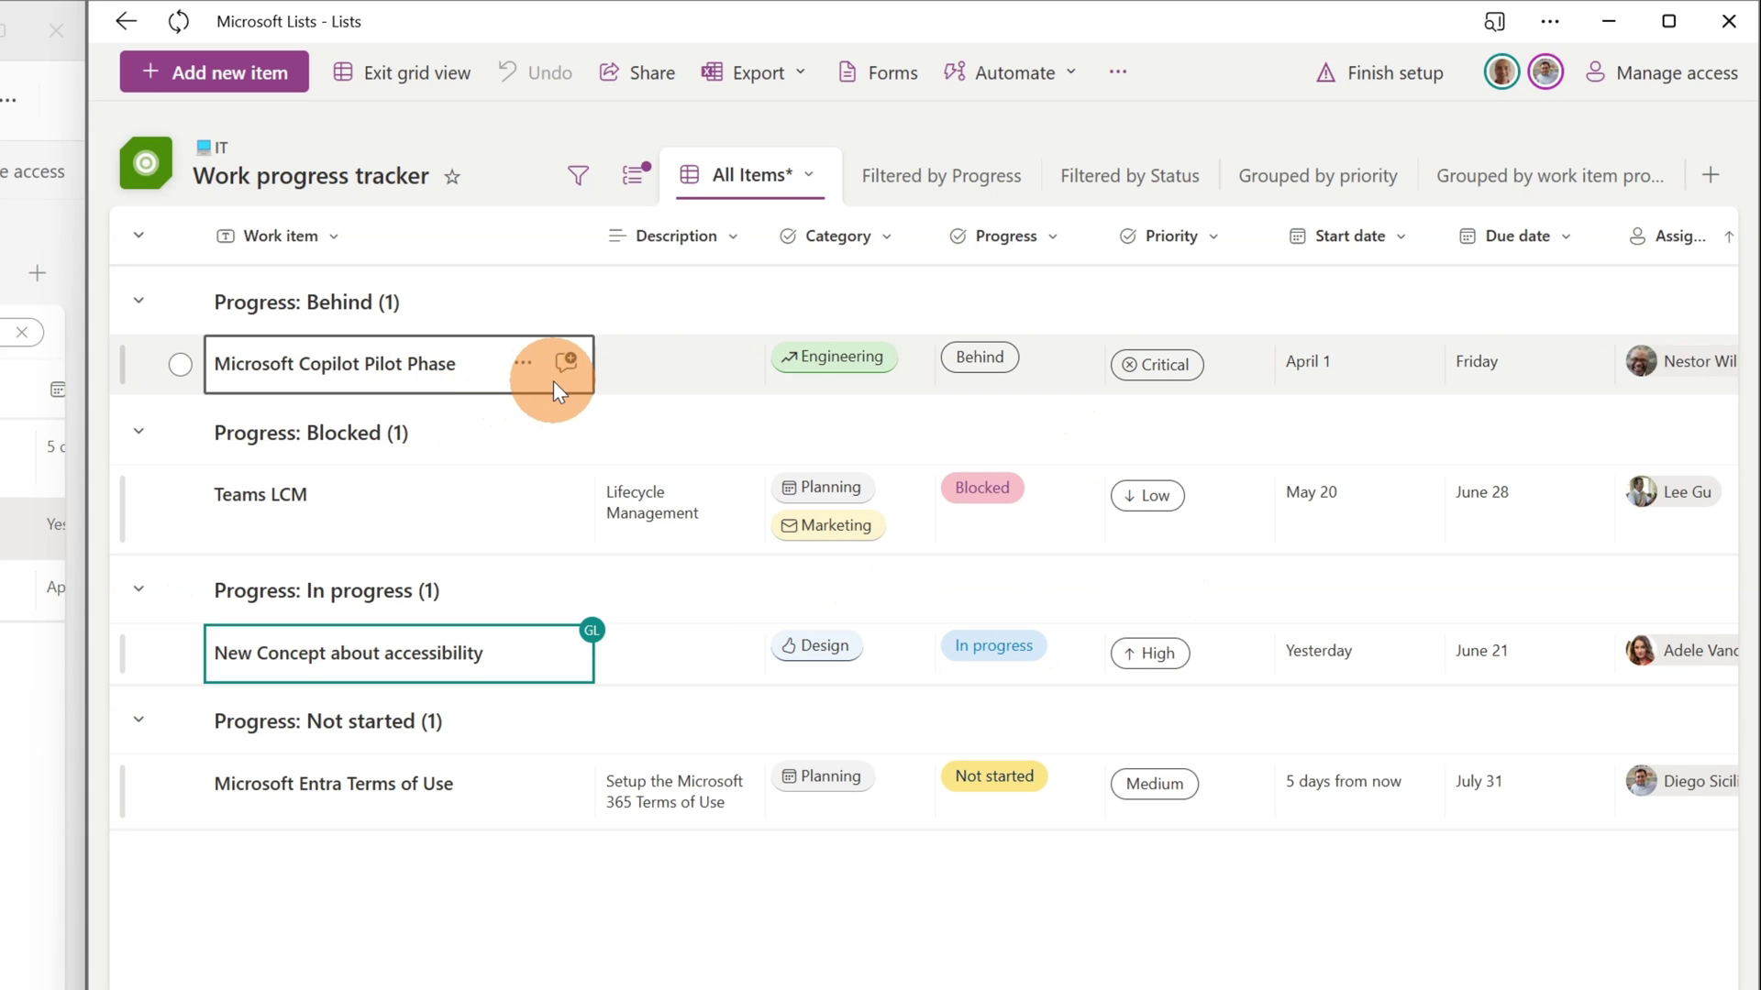
Step: Filter the list to show only Planning category items
click(578, 179)
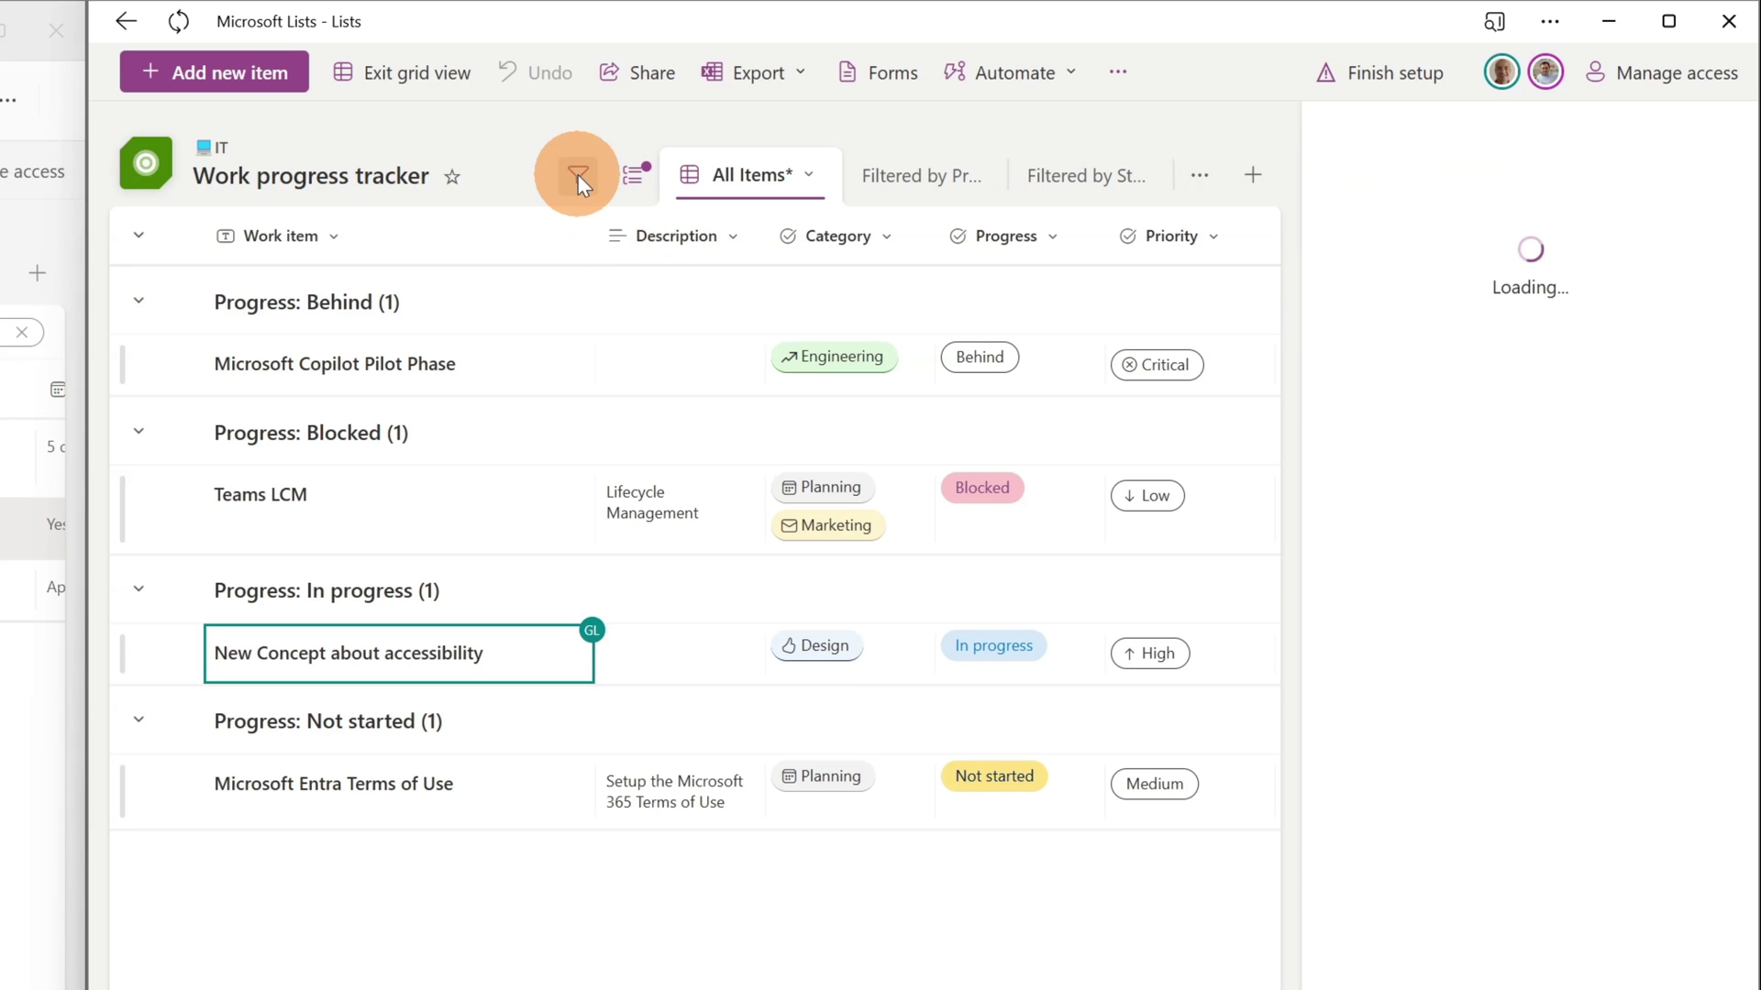
click(1399, 319)
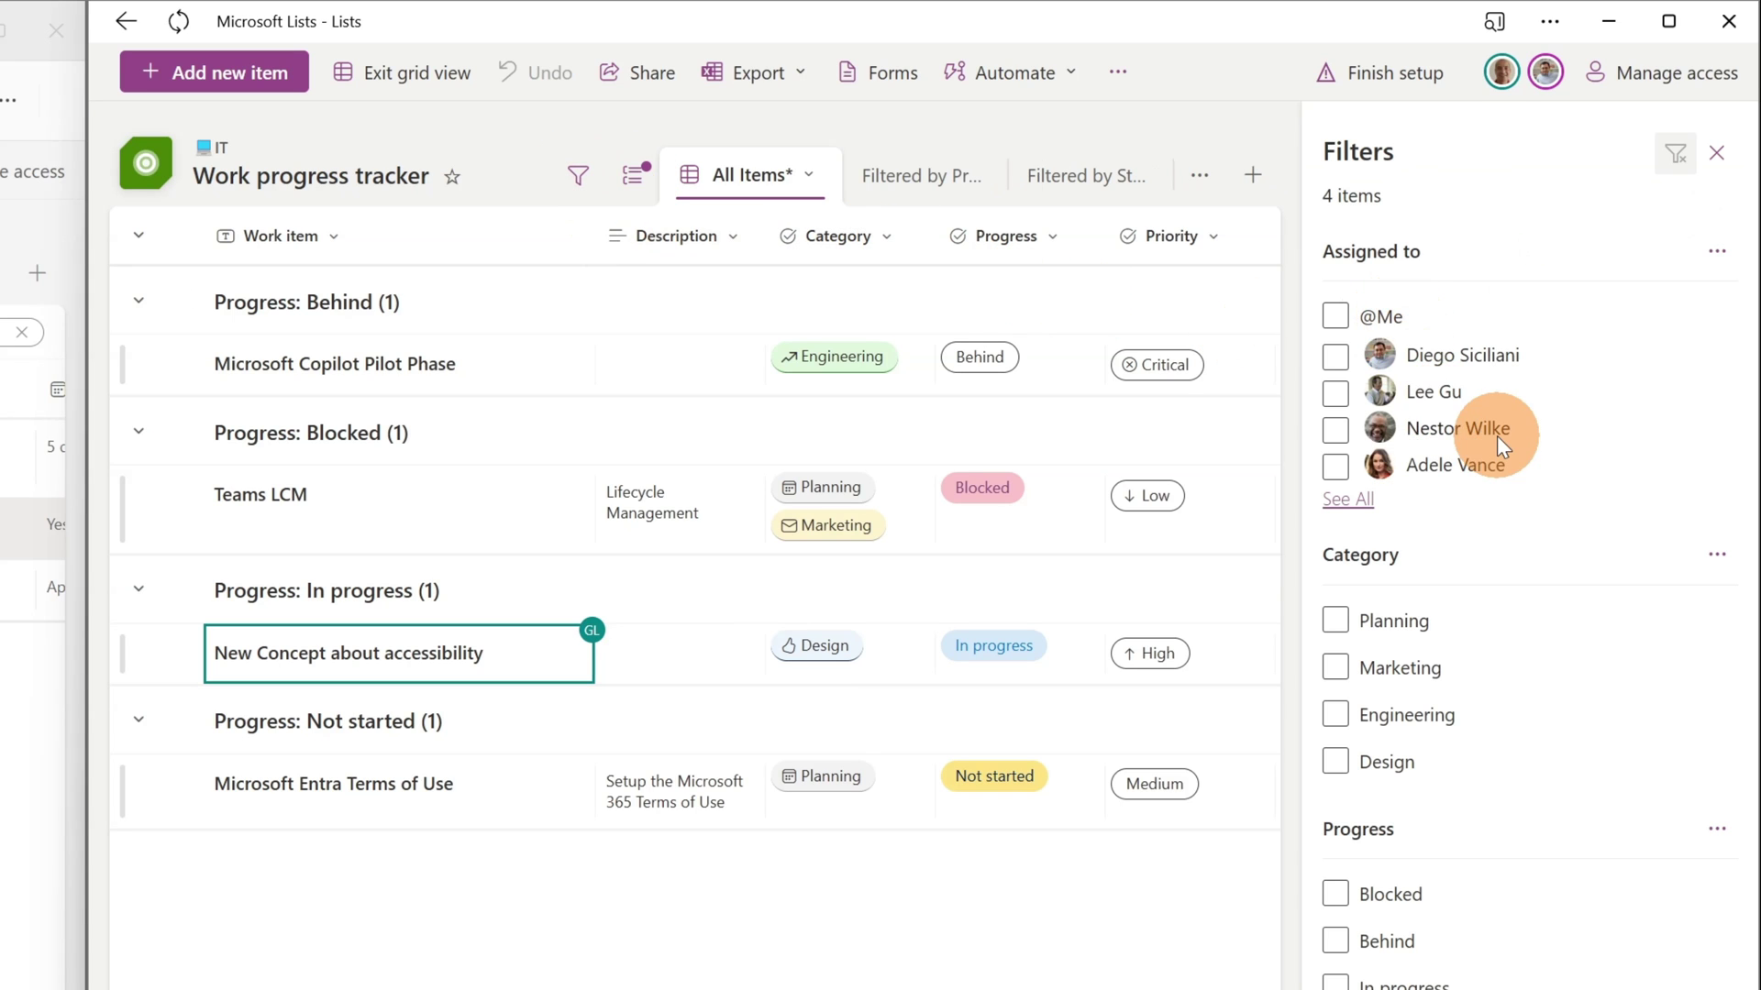
click(1349, 622)
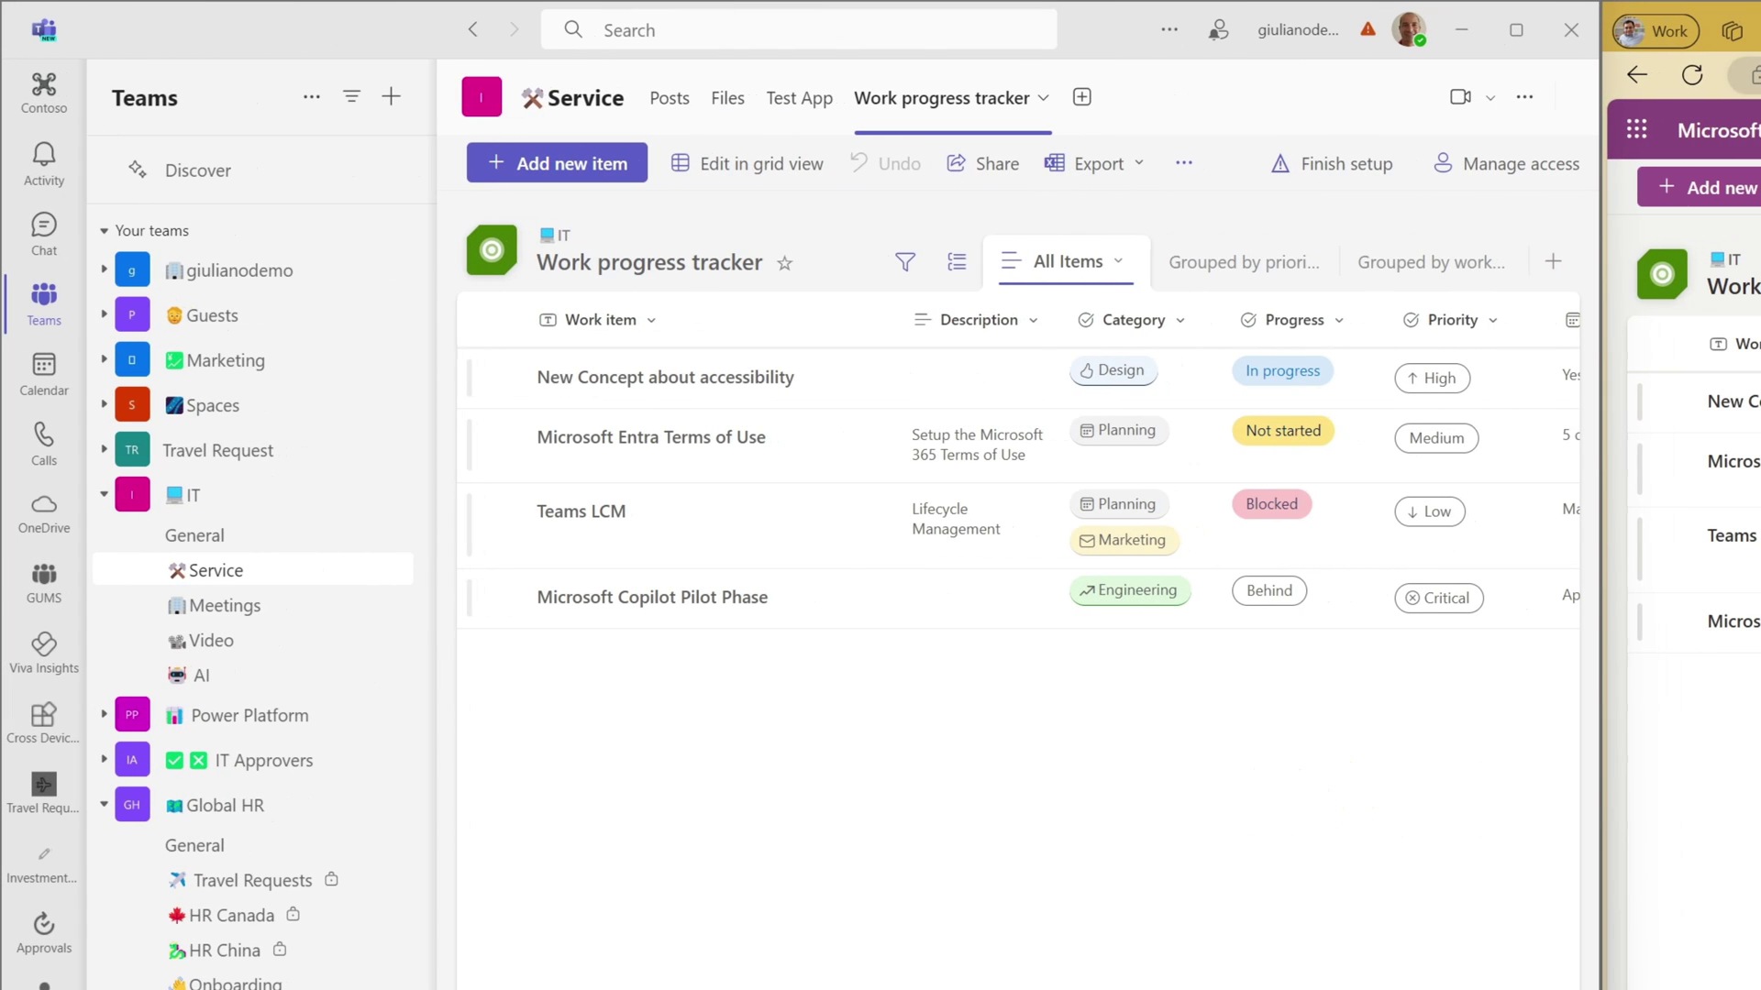
Step: Create a new Average Rating column named Rating (0-5) at the end of the tracker
scroll(1238, 458, right, 3)
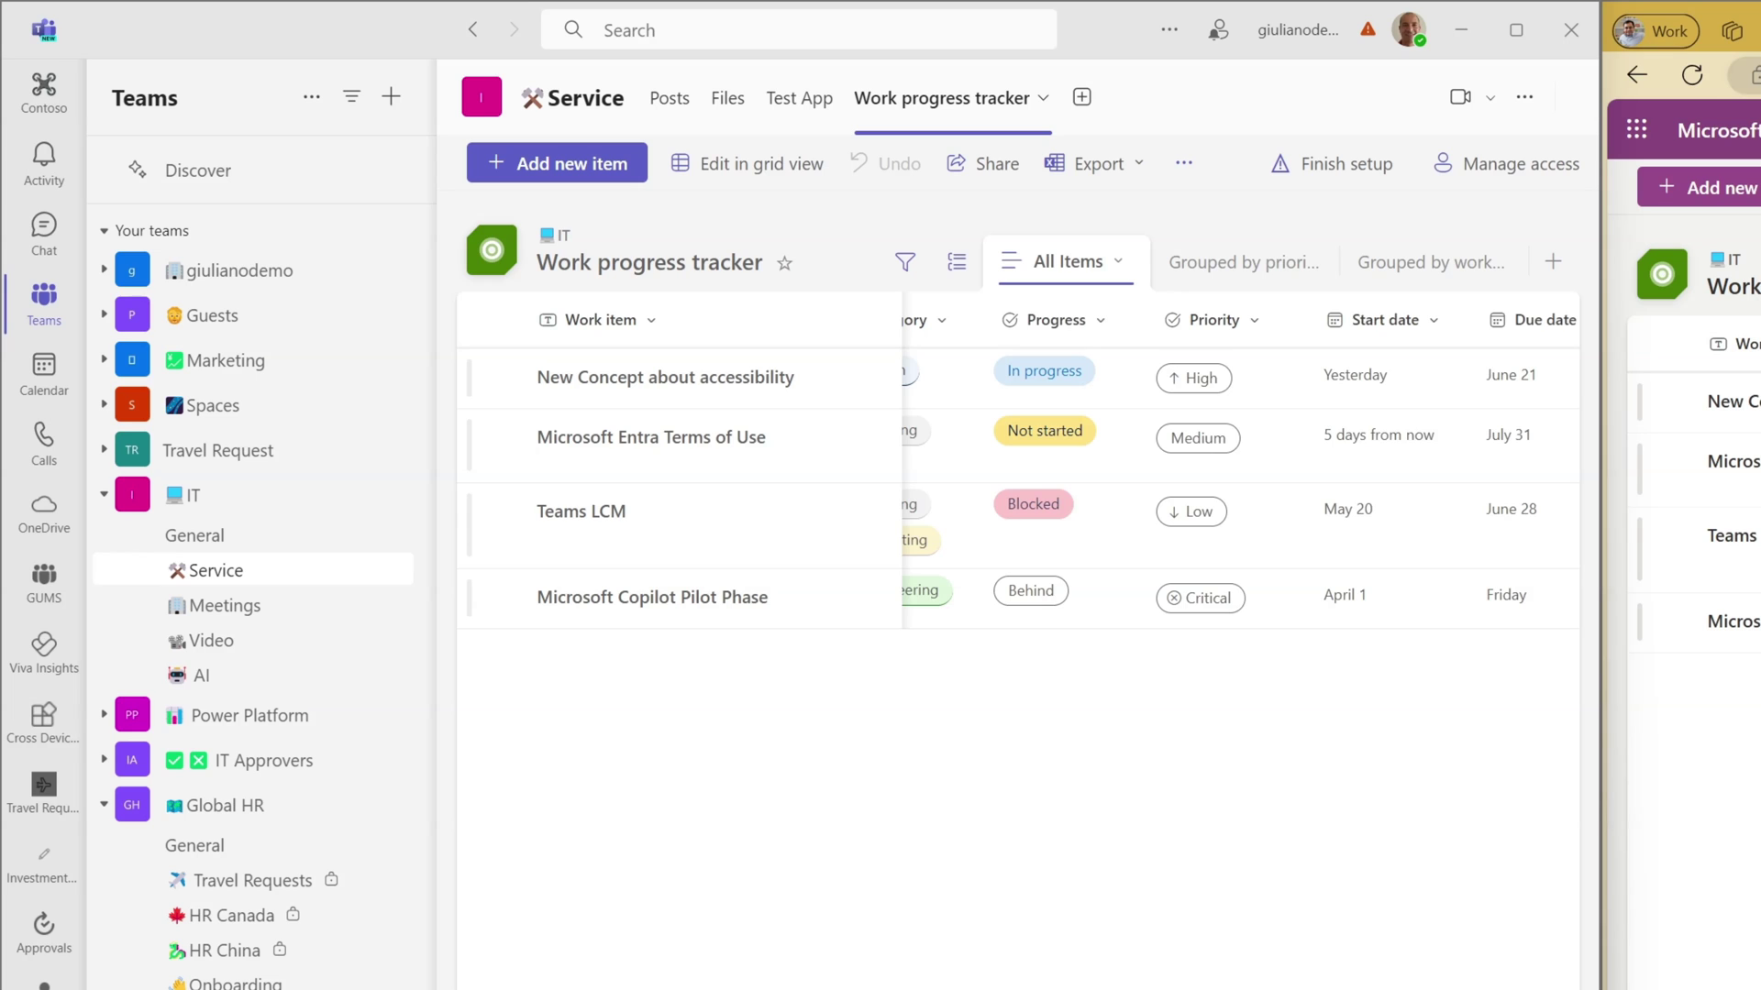
scroll(1238, 459, right, 5)
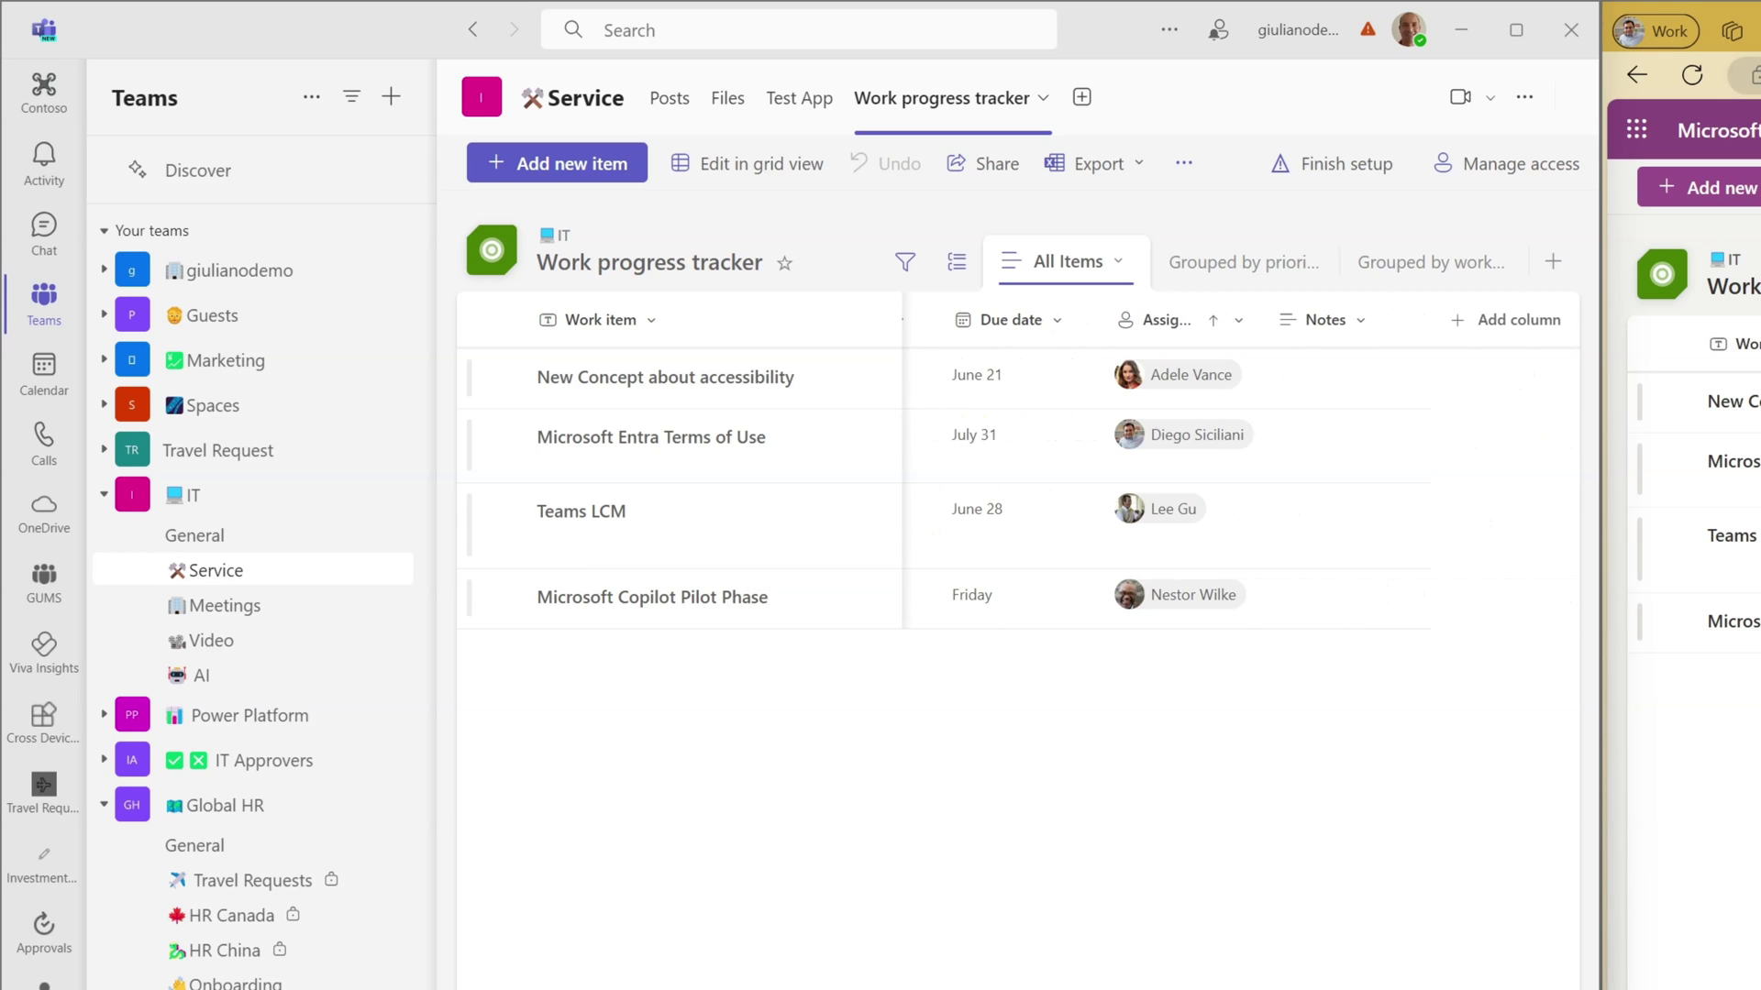
click(1507, 332)
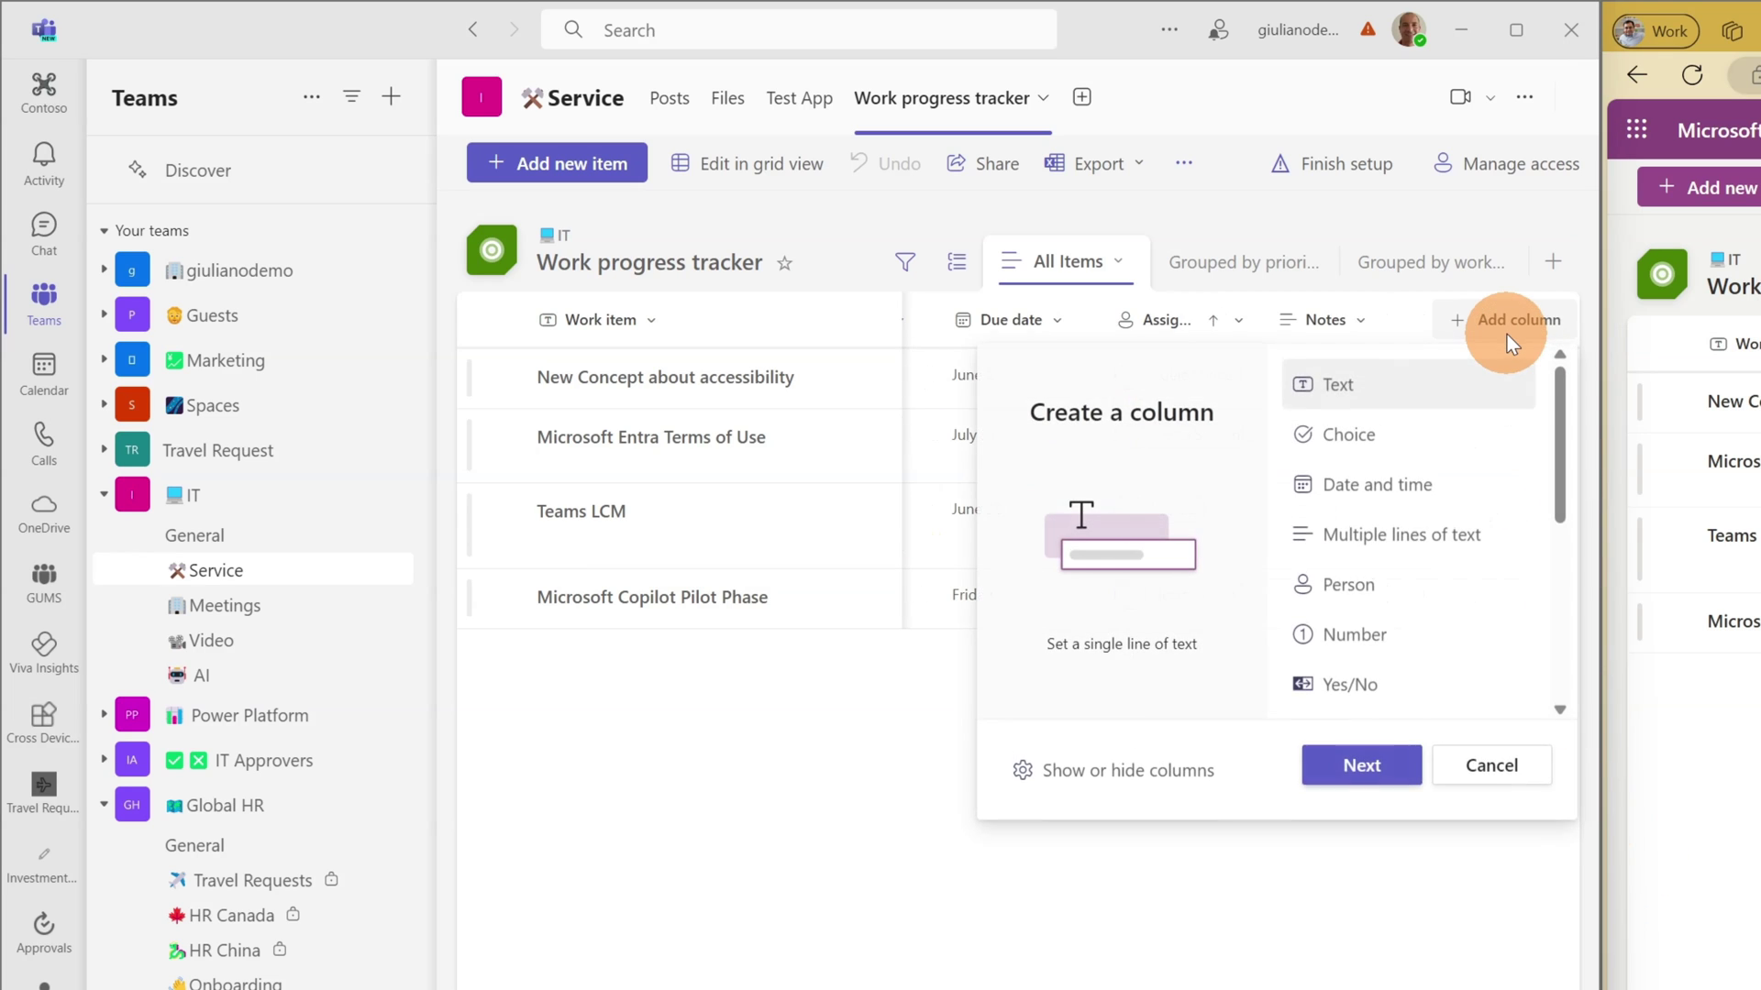
scroll(1360, 569, down, 3)
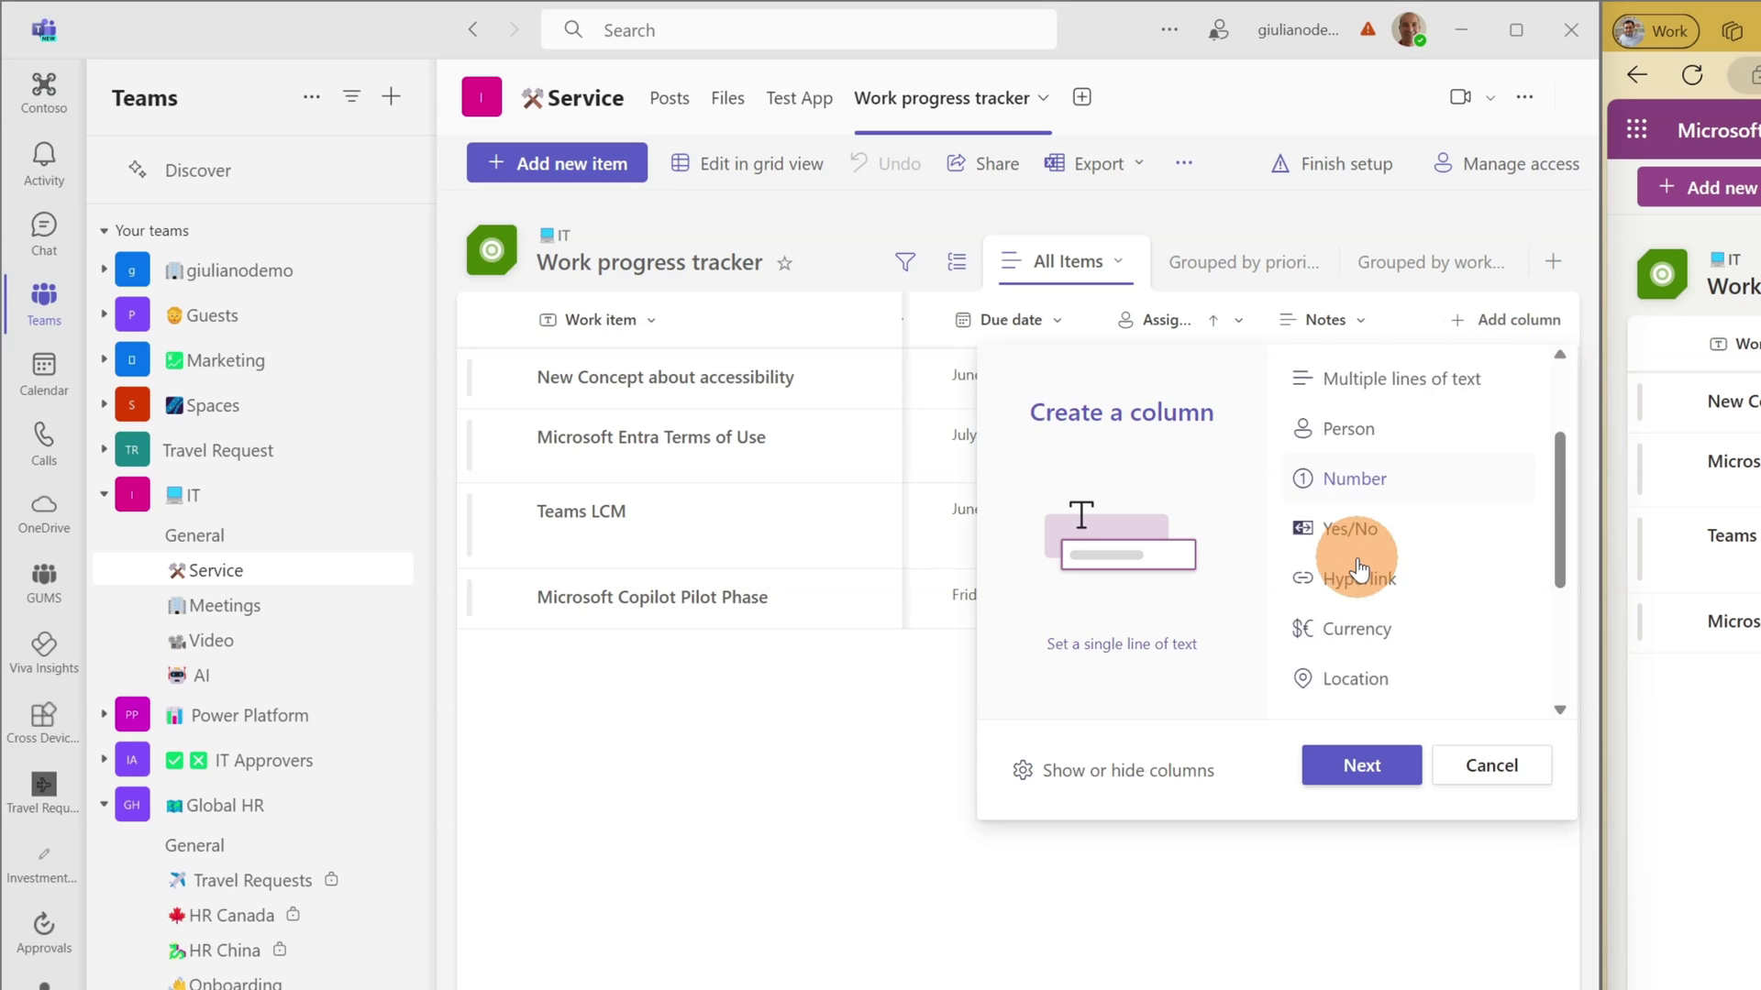
scroll(1360, 574, down, 3)
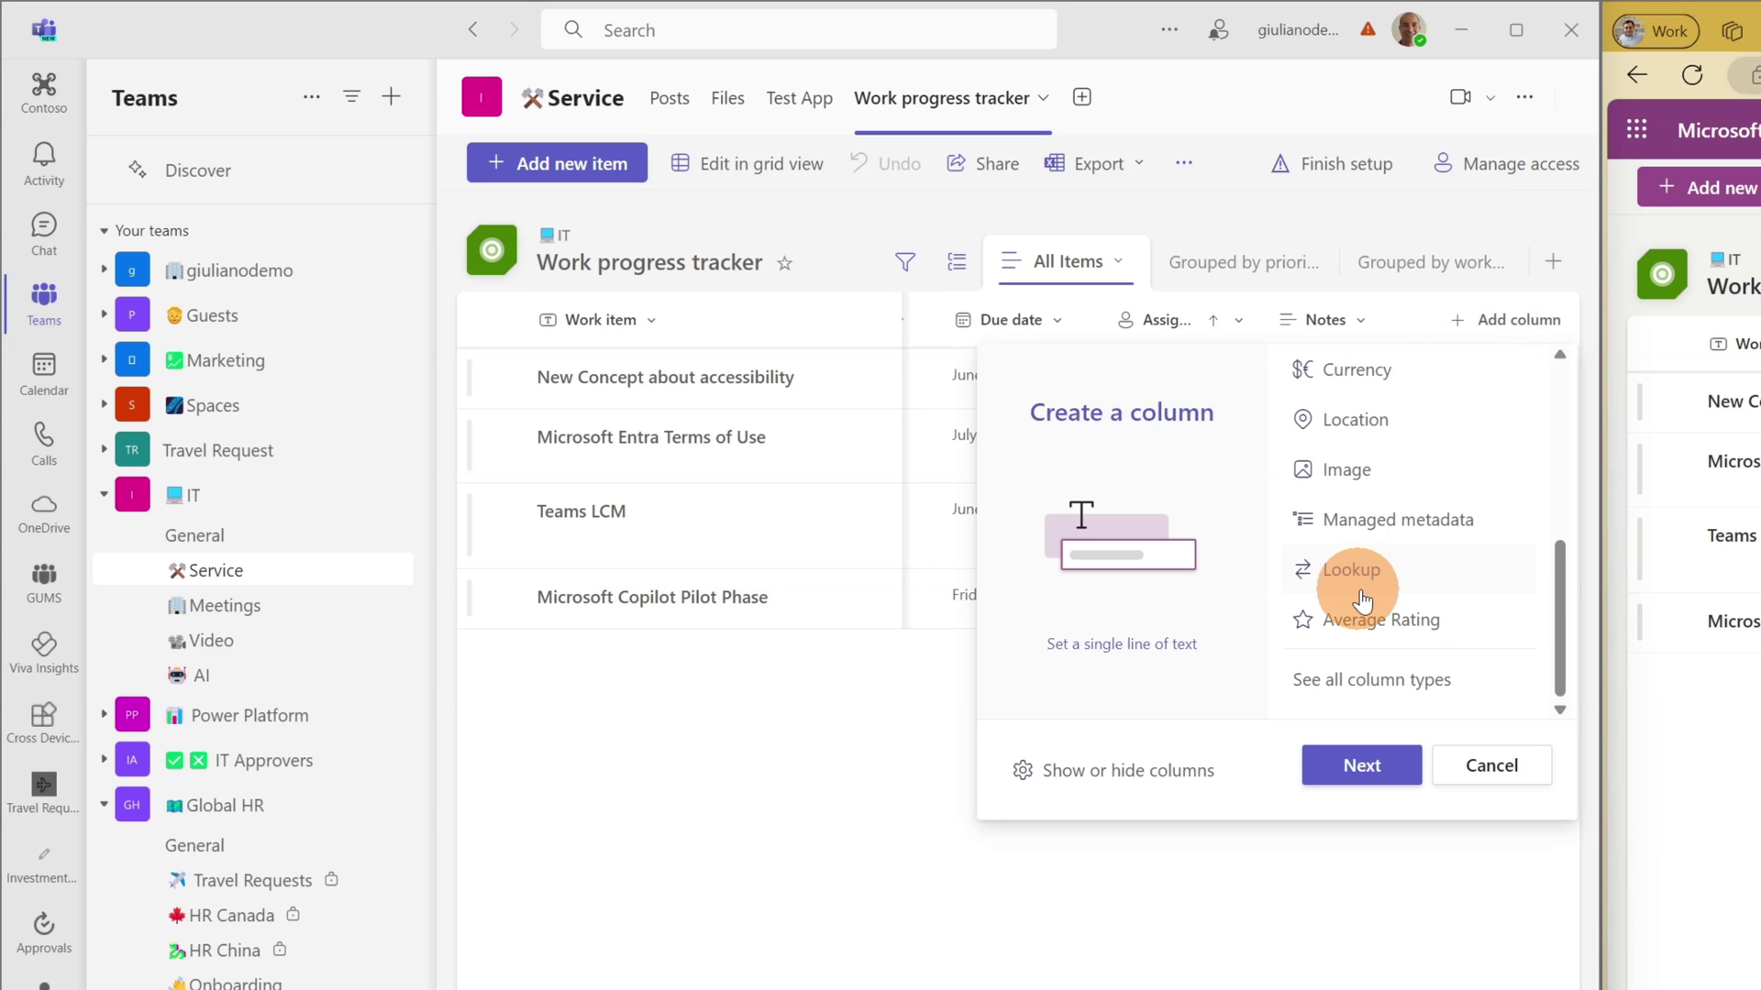
click(1401, 631)
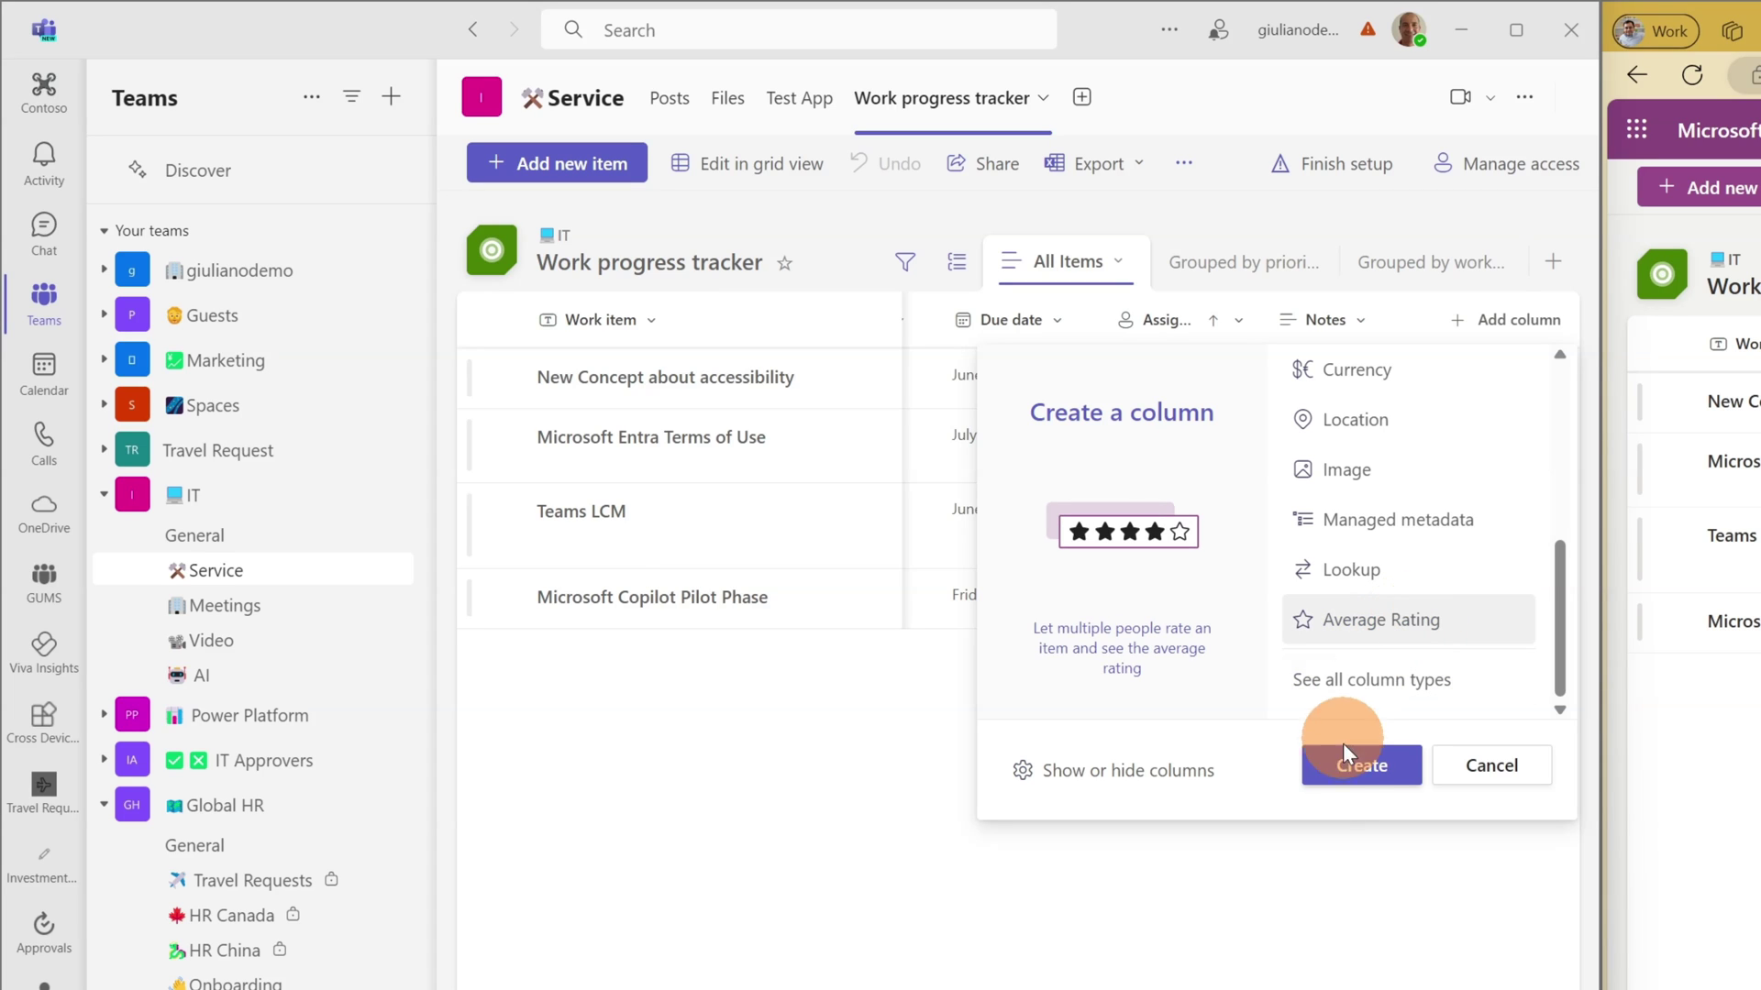
click(1357, 775)
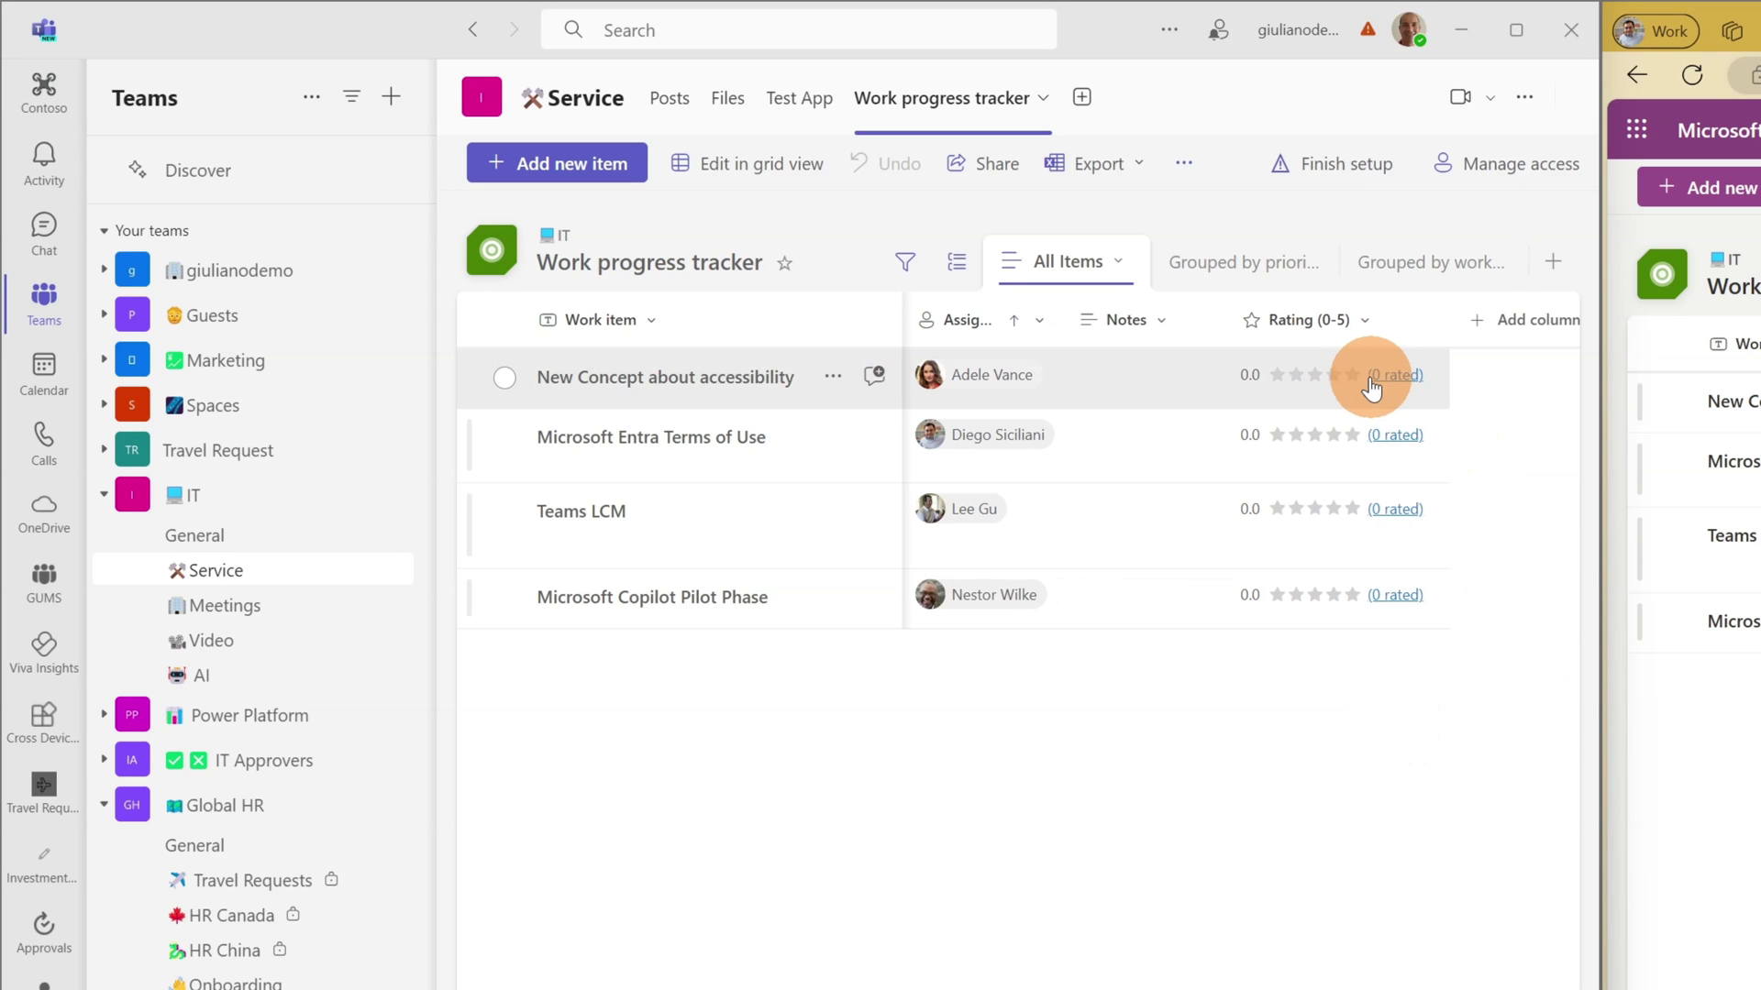
click(1362, 321)
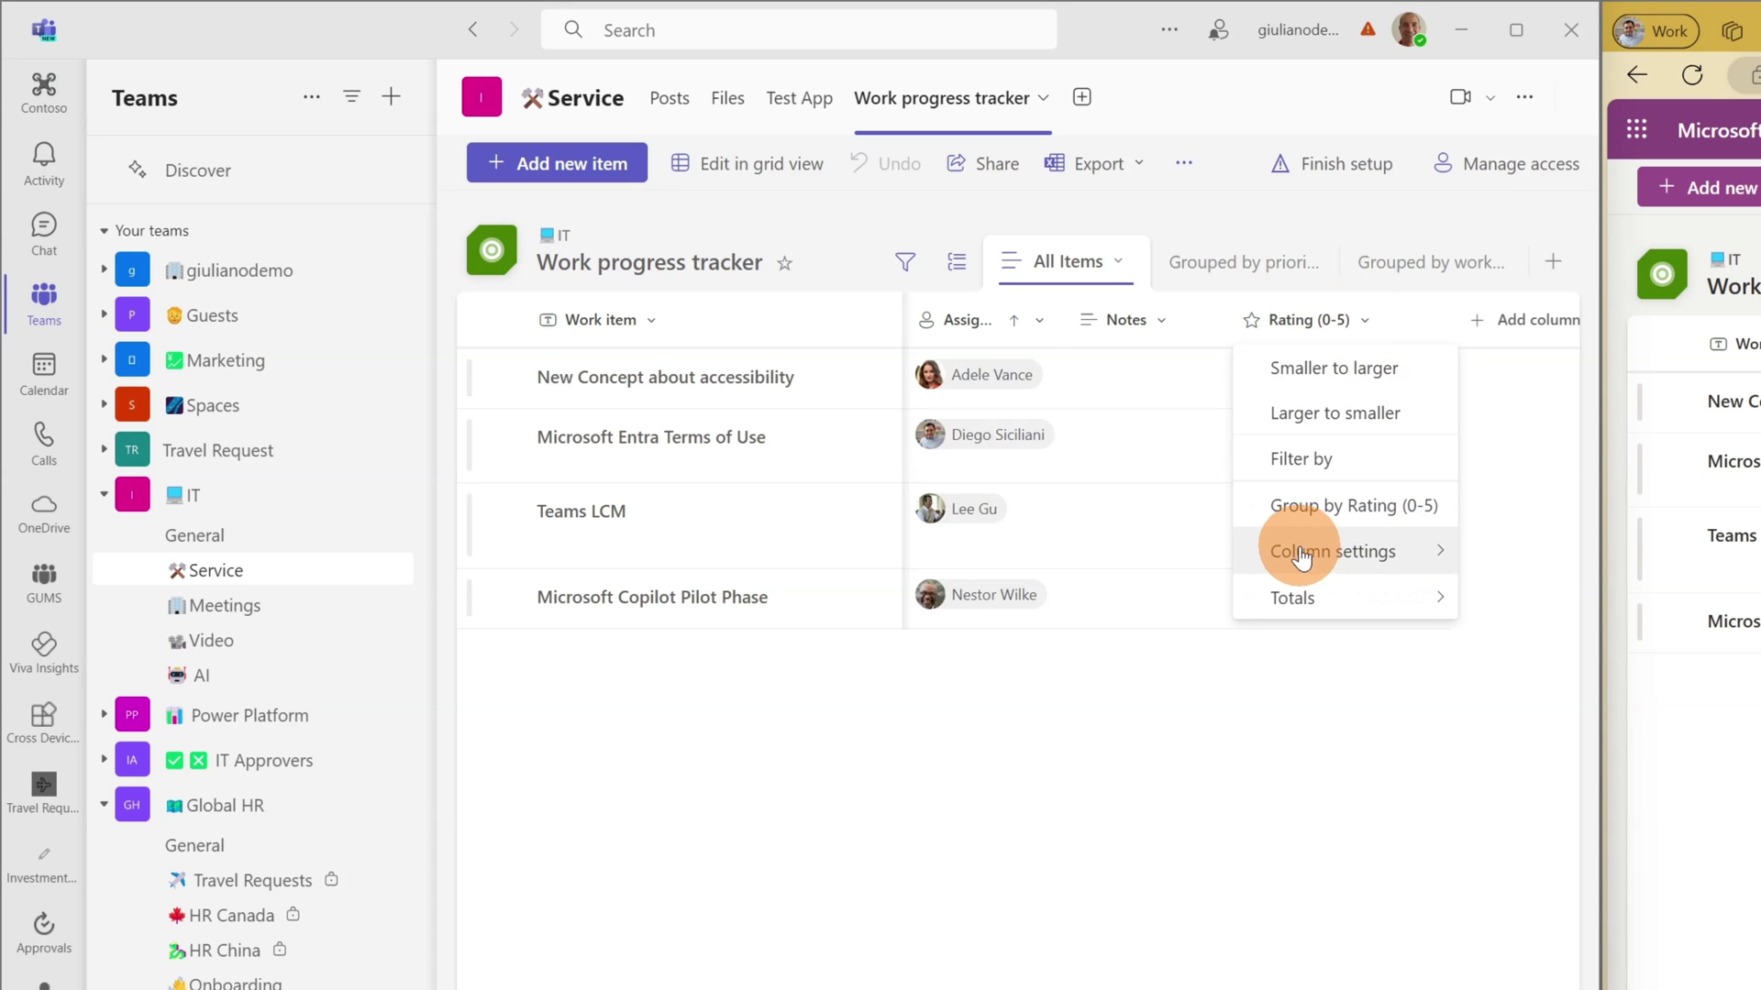
mouse_move(1297, 549)
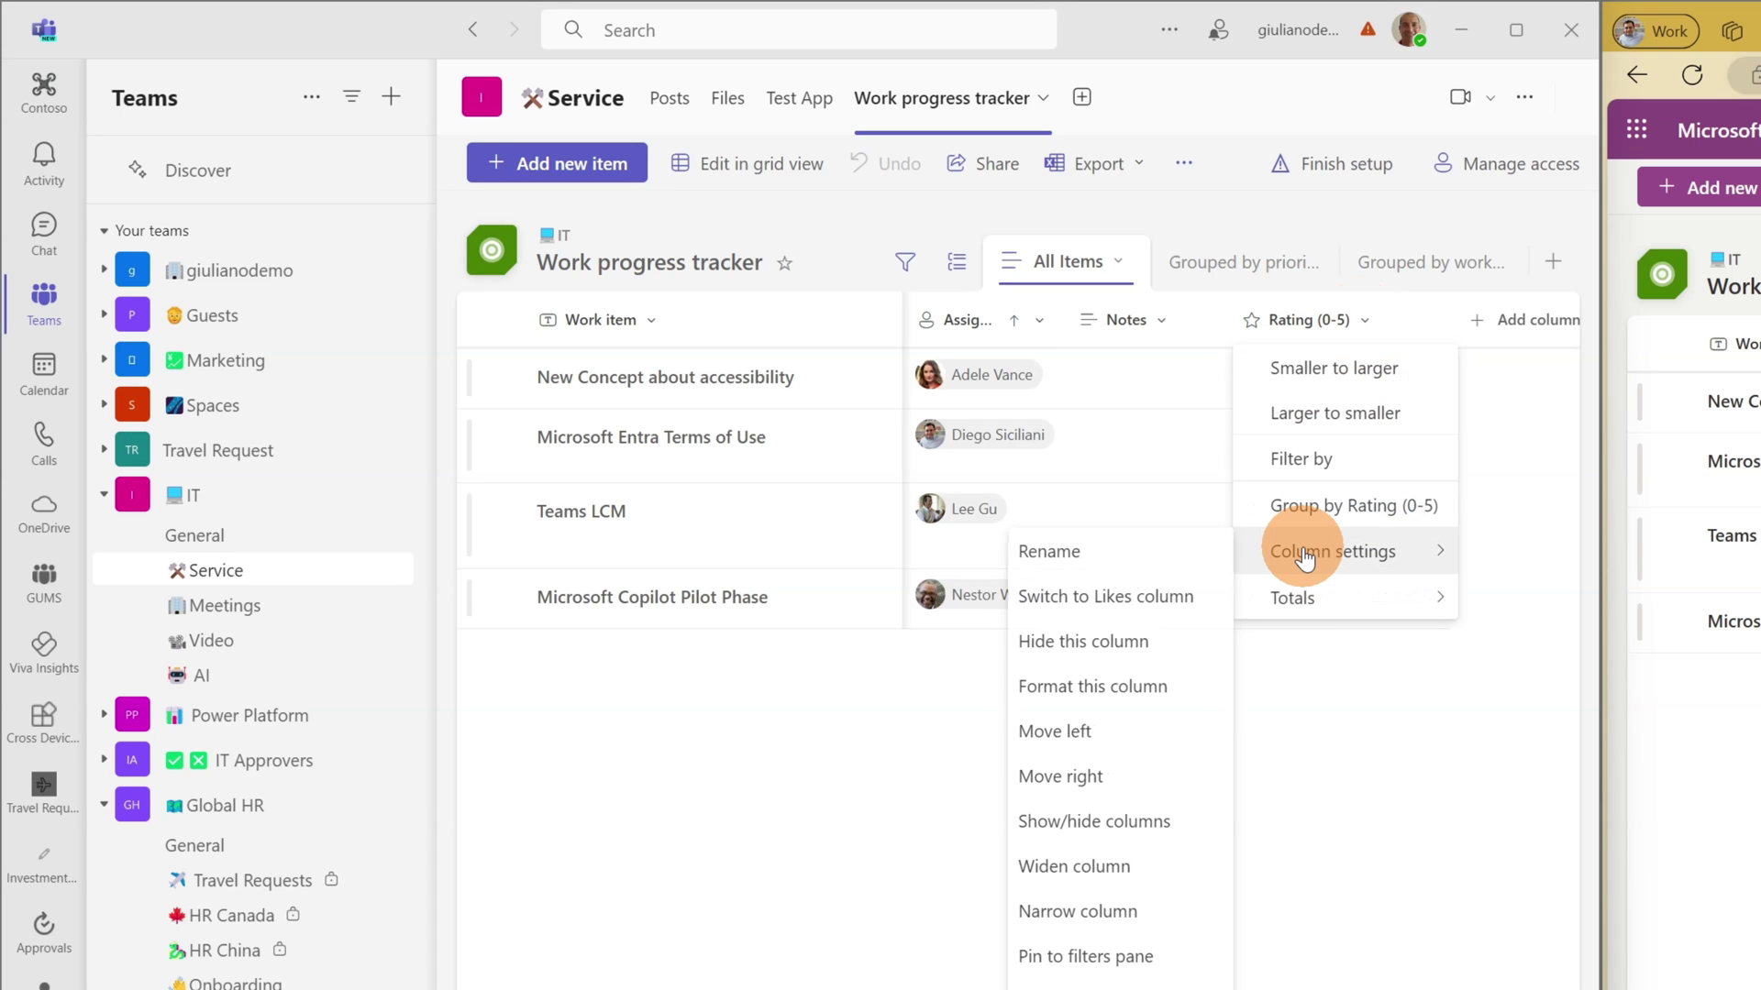
click(1163, 601)
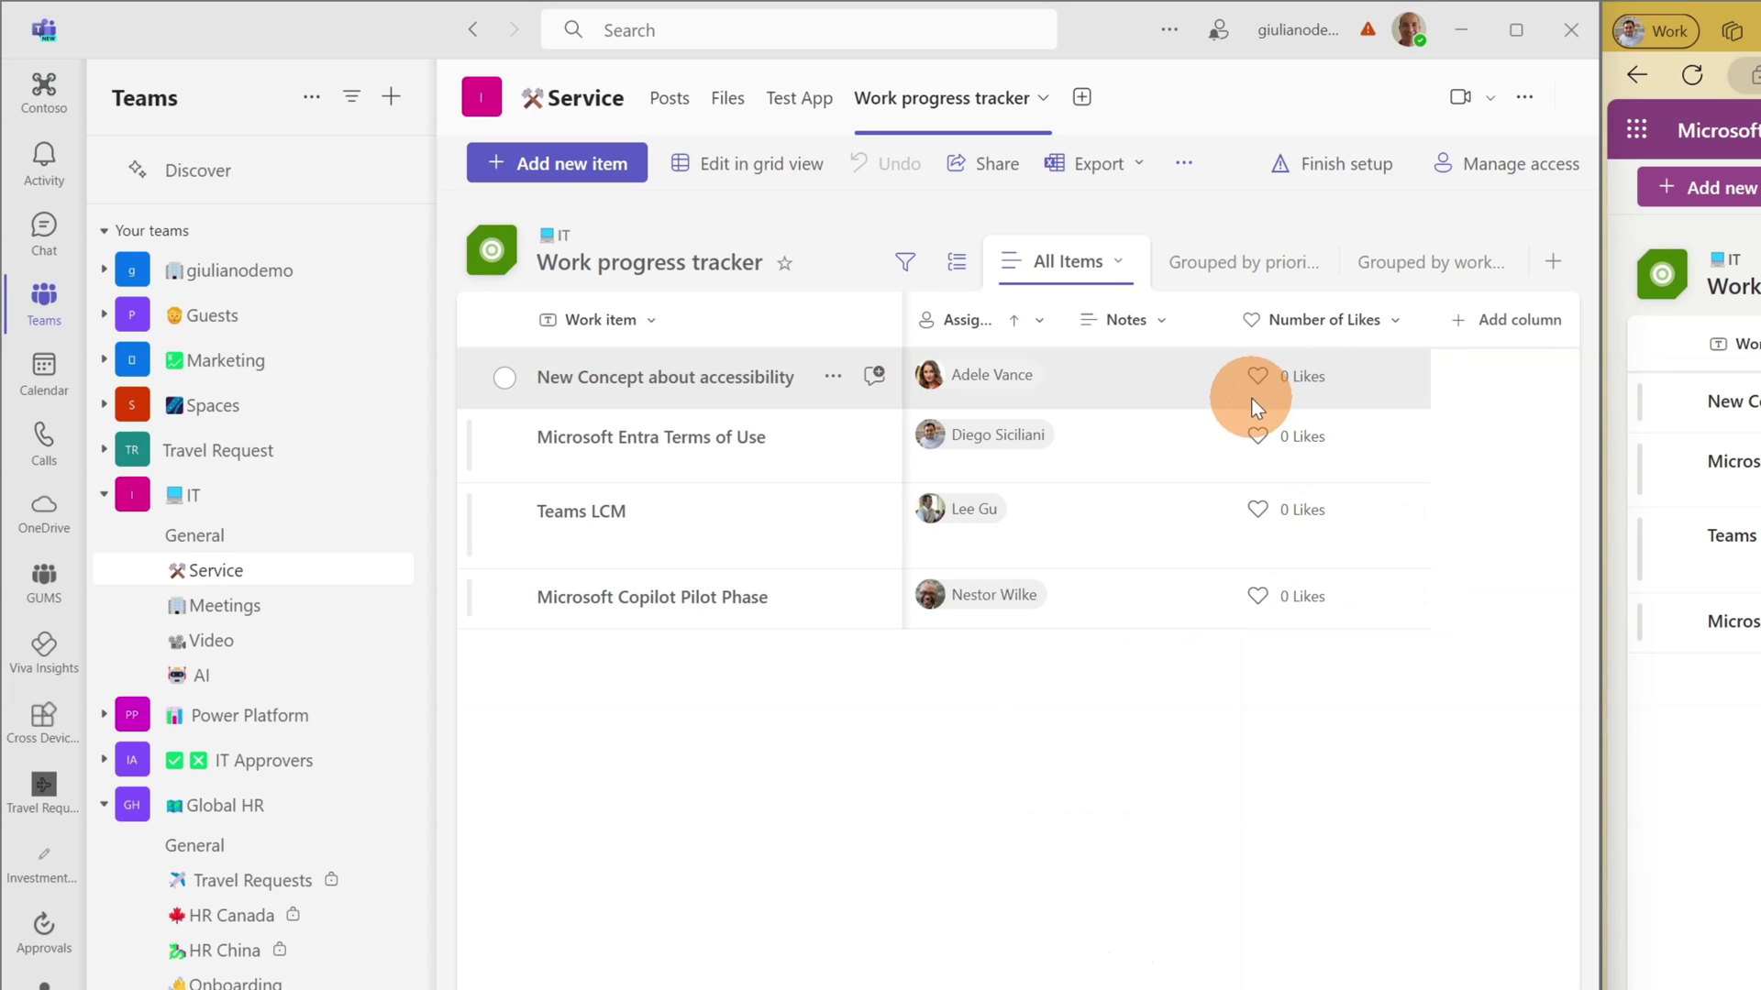
click(1383, 334)
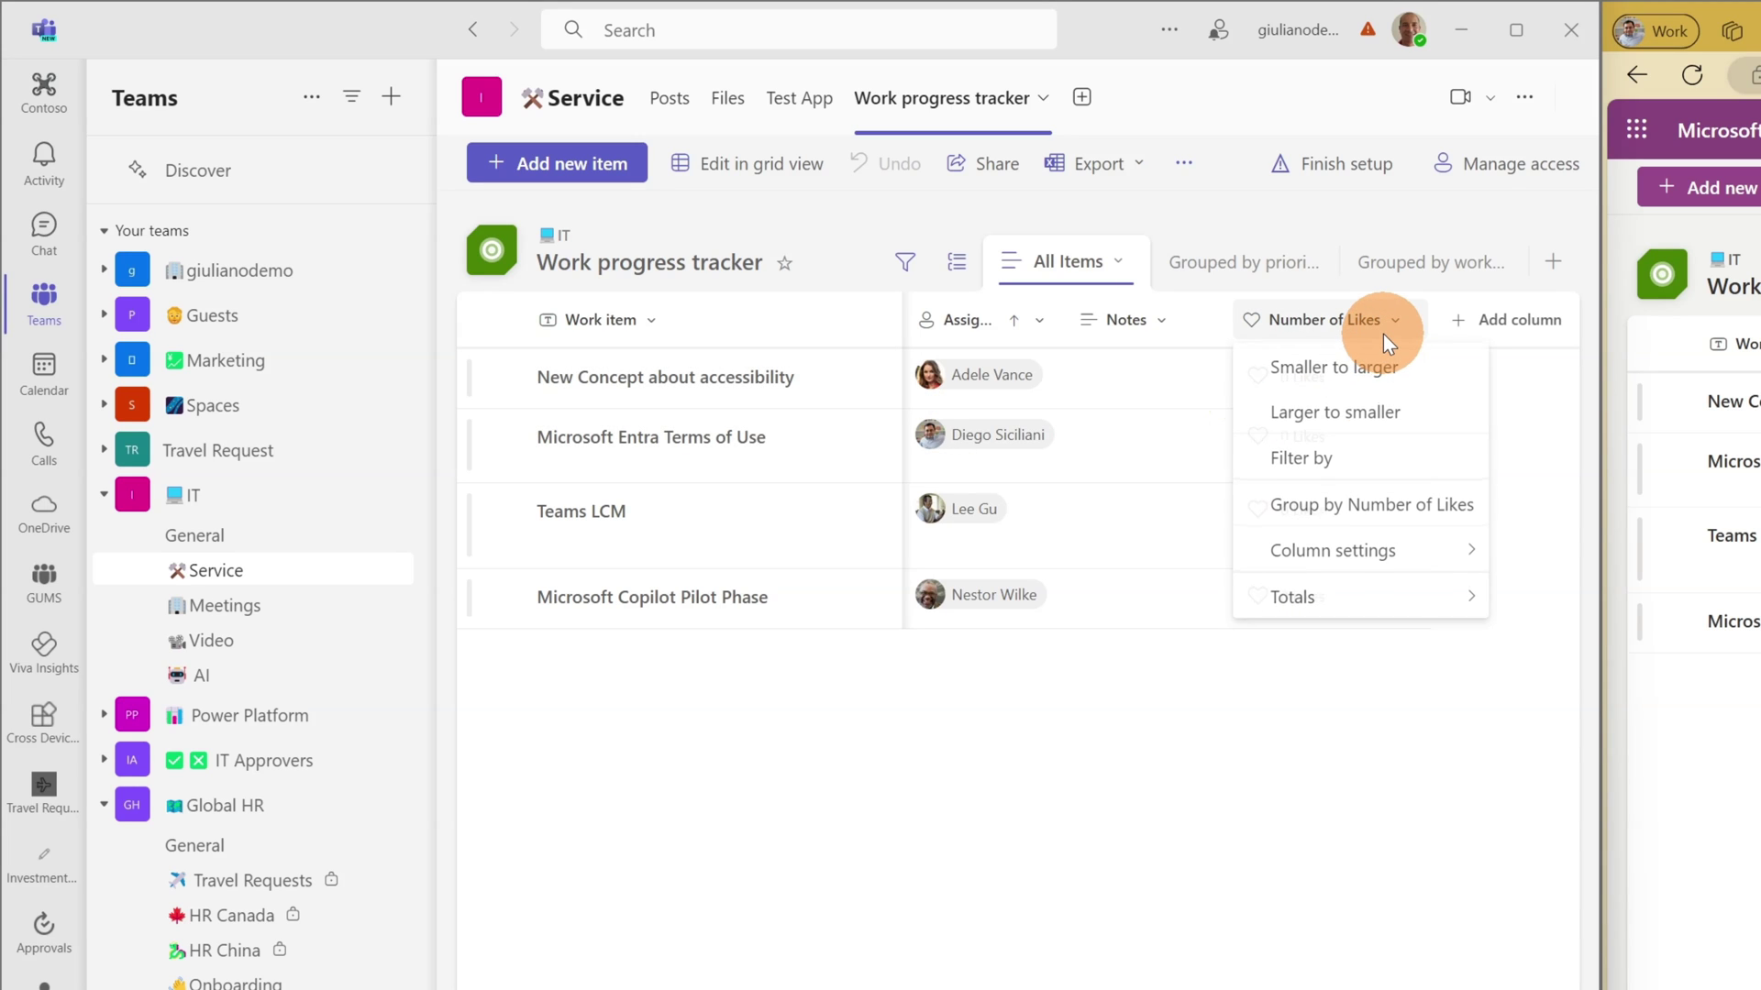
mouse_move(1383, 545)
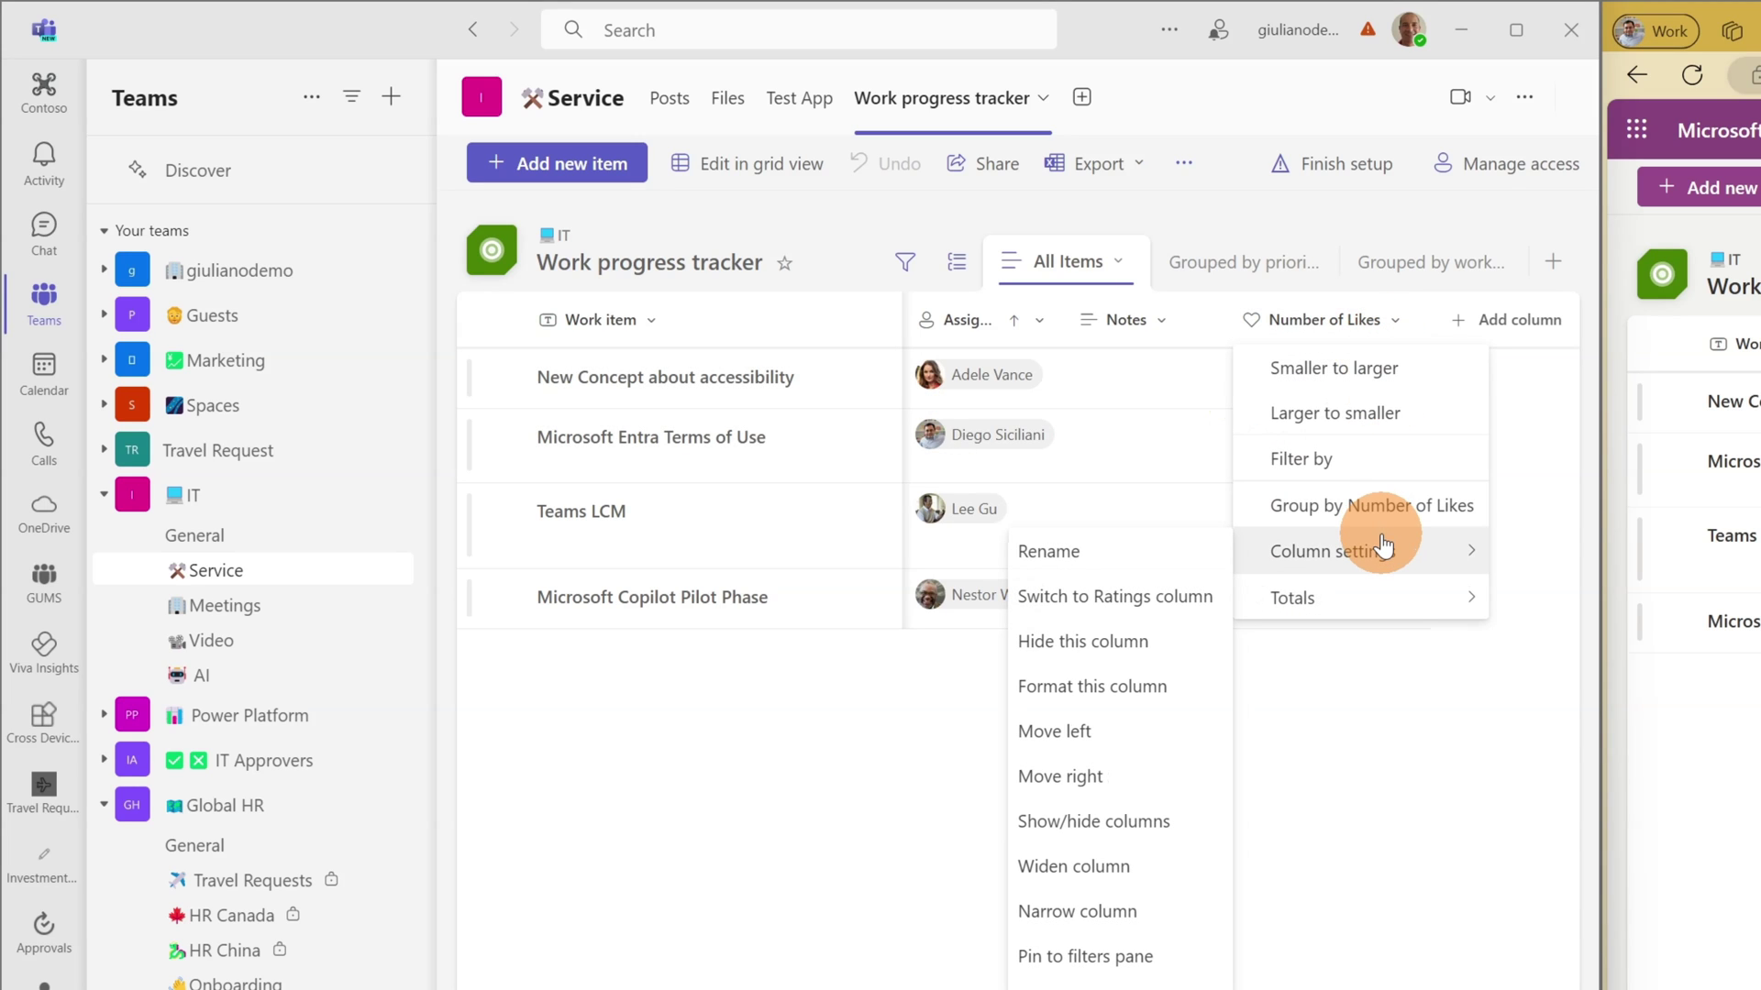
click(1183, 598)
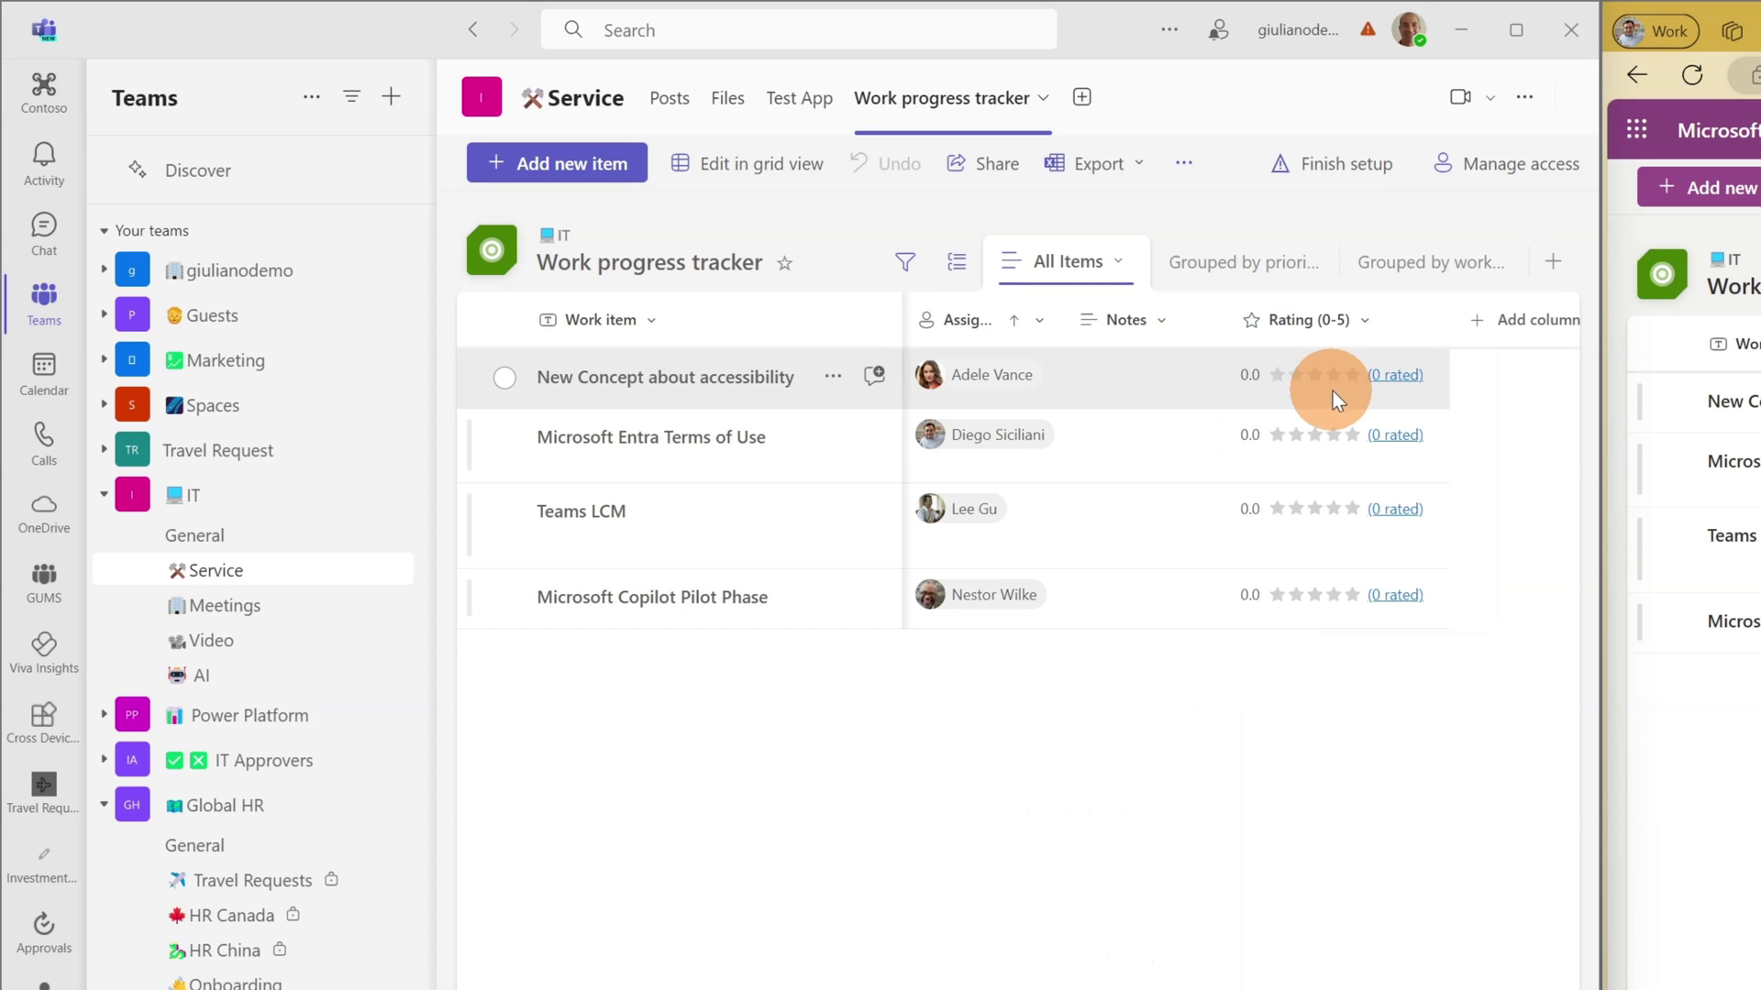
Step: Give New Concept about accessibility 4 stars and Microsoft Entra Terms of Use 5 stars
click(1334, 383)
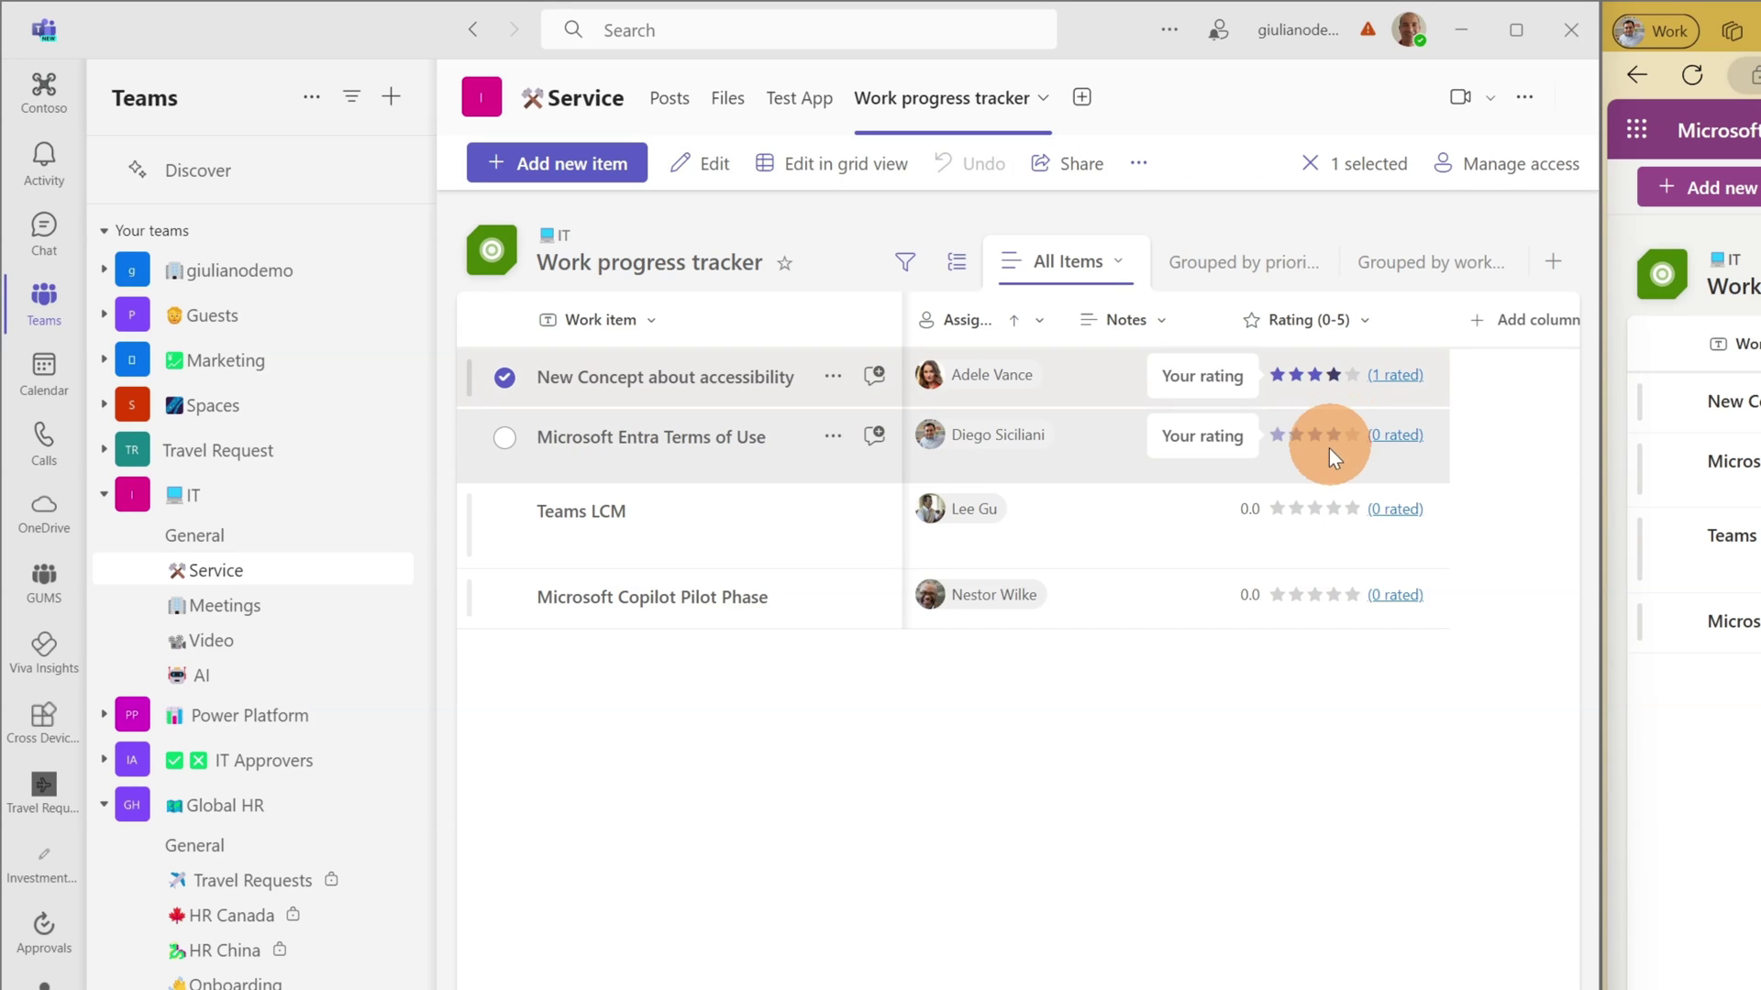
click(1352, 437)
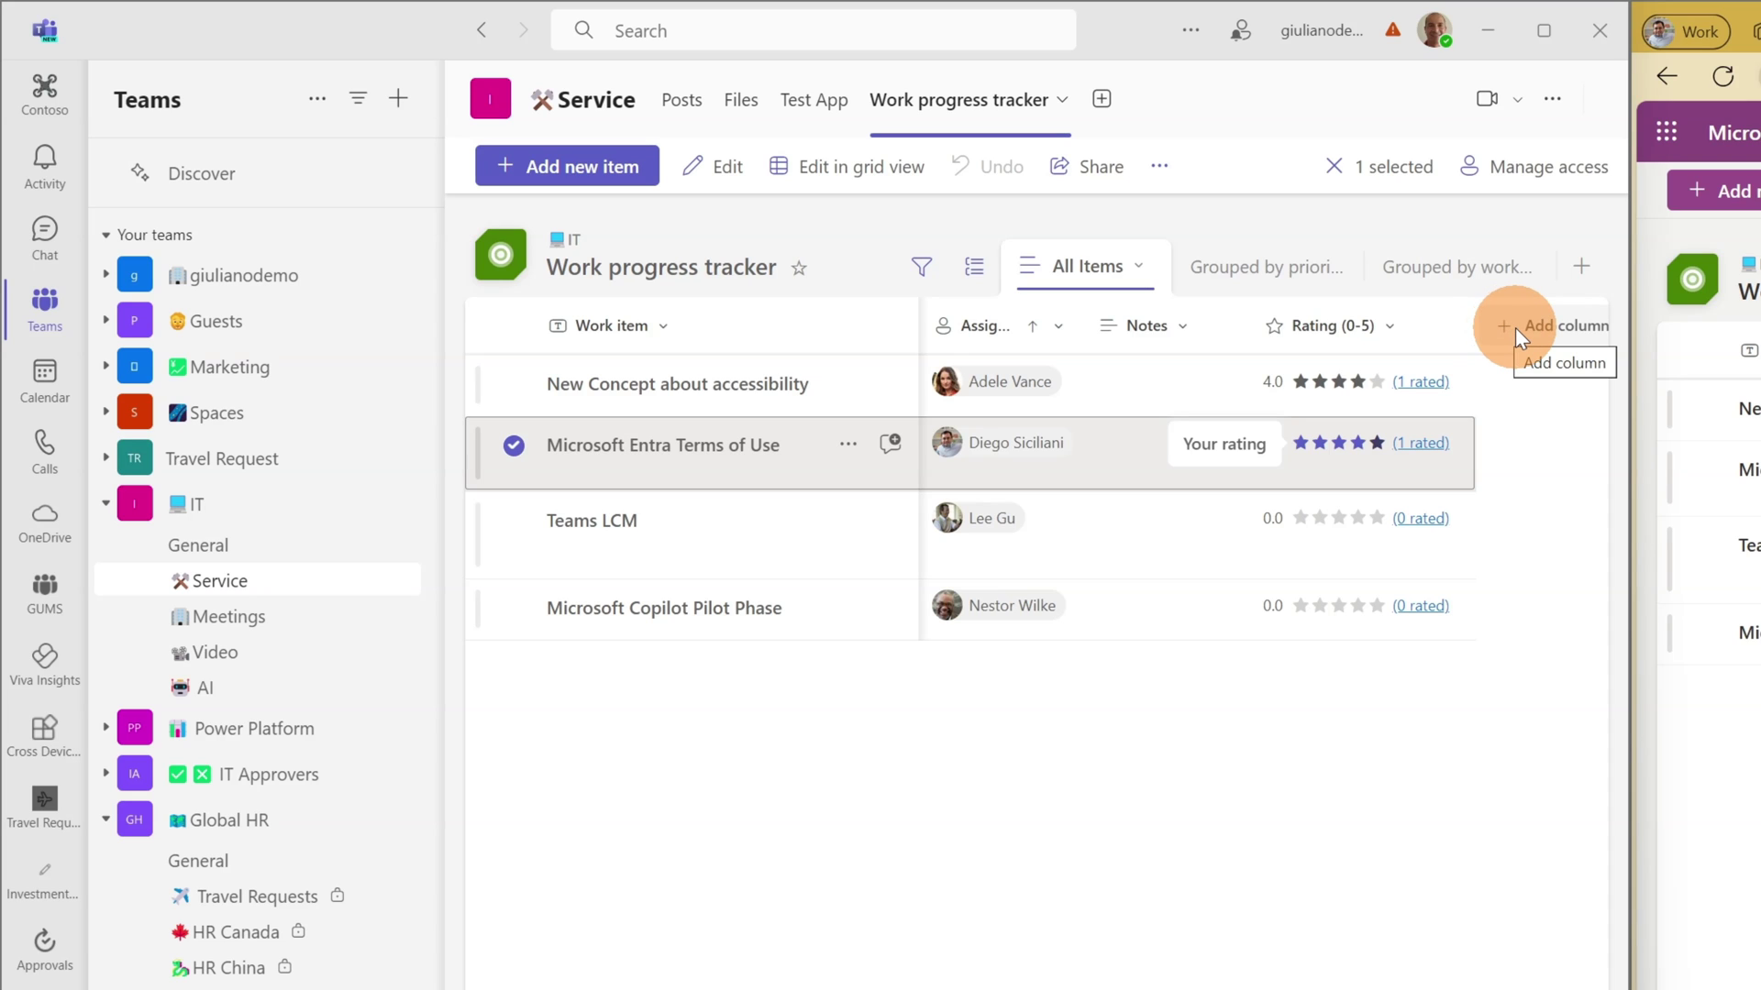
click(1515, 328)
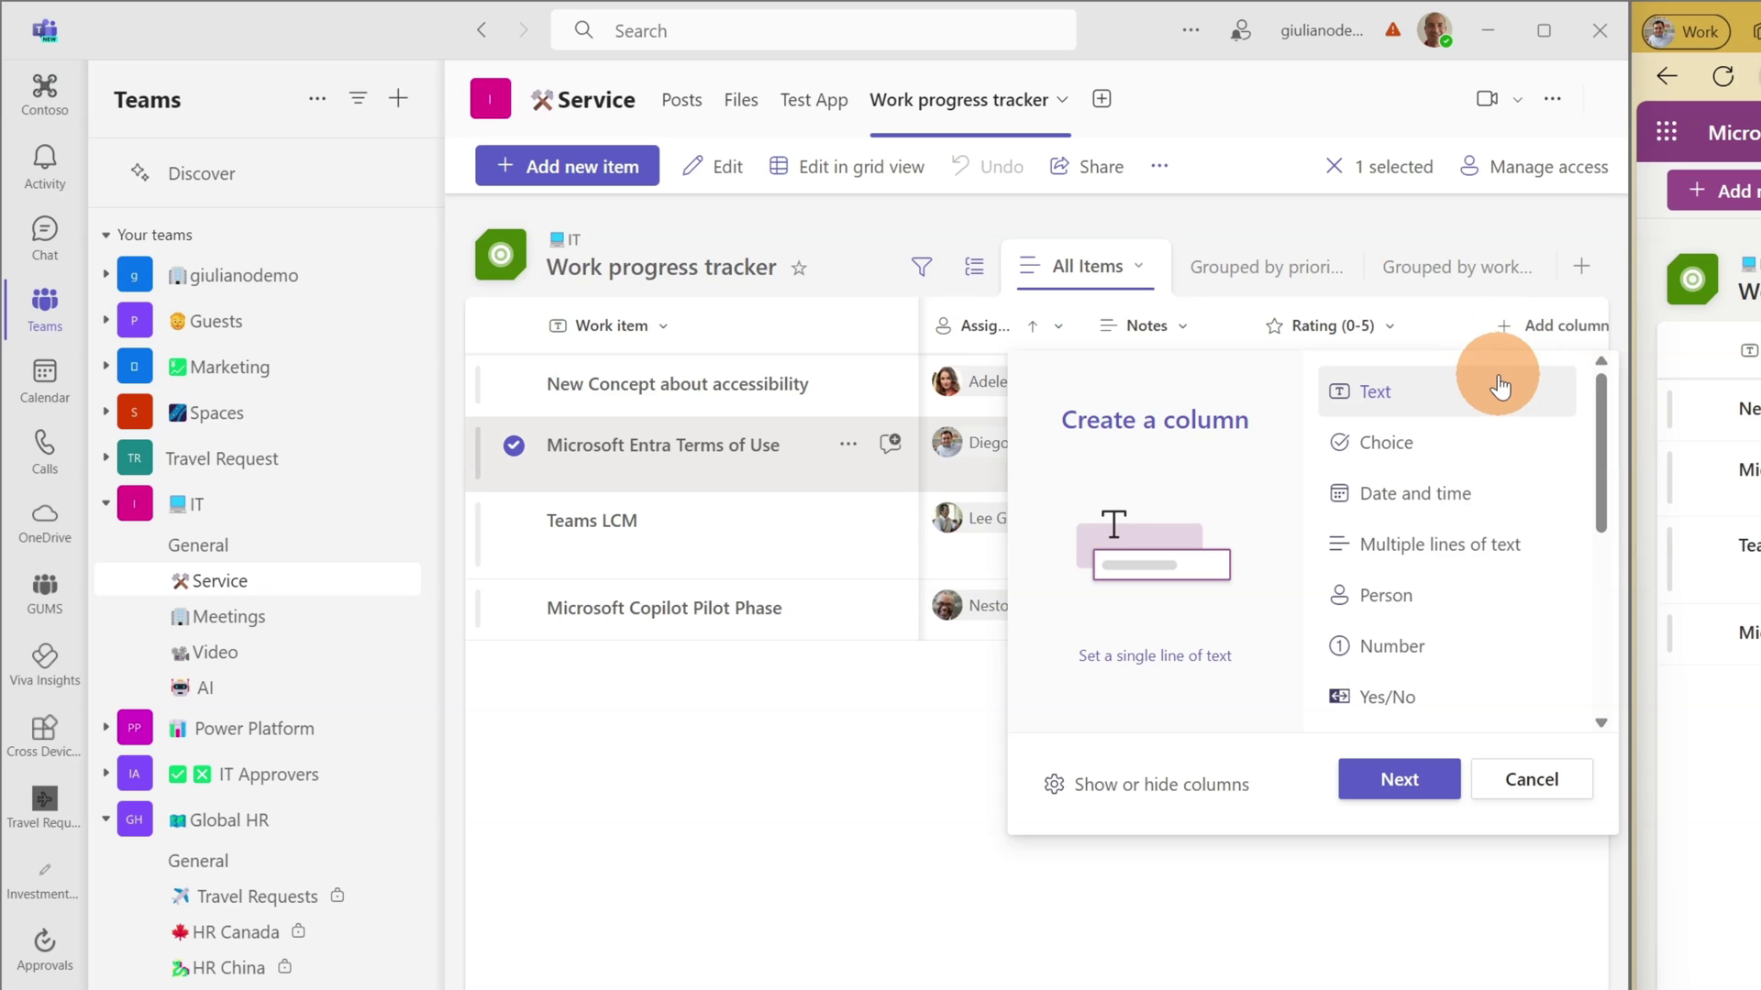
Step: Create an Image type column named Thumbnail
scroll(1477, 504, down, 3)
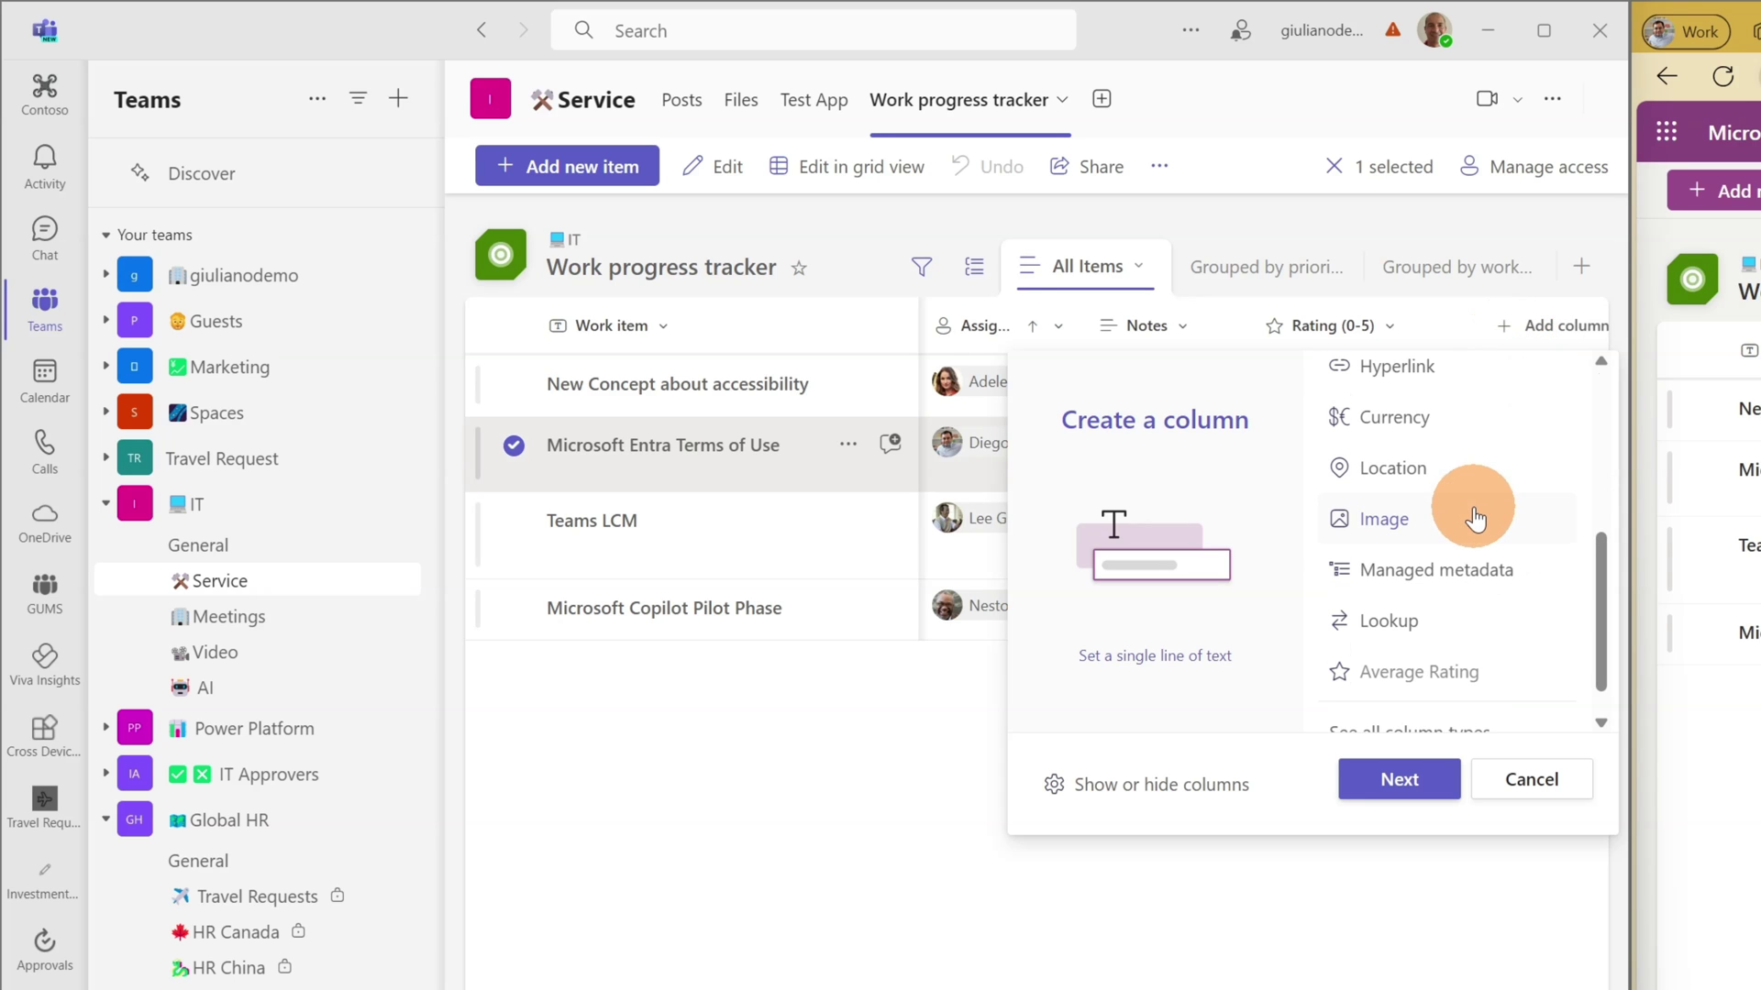
click(1415, 546)
click(1399, 780)
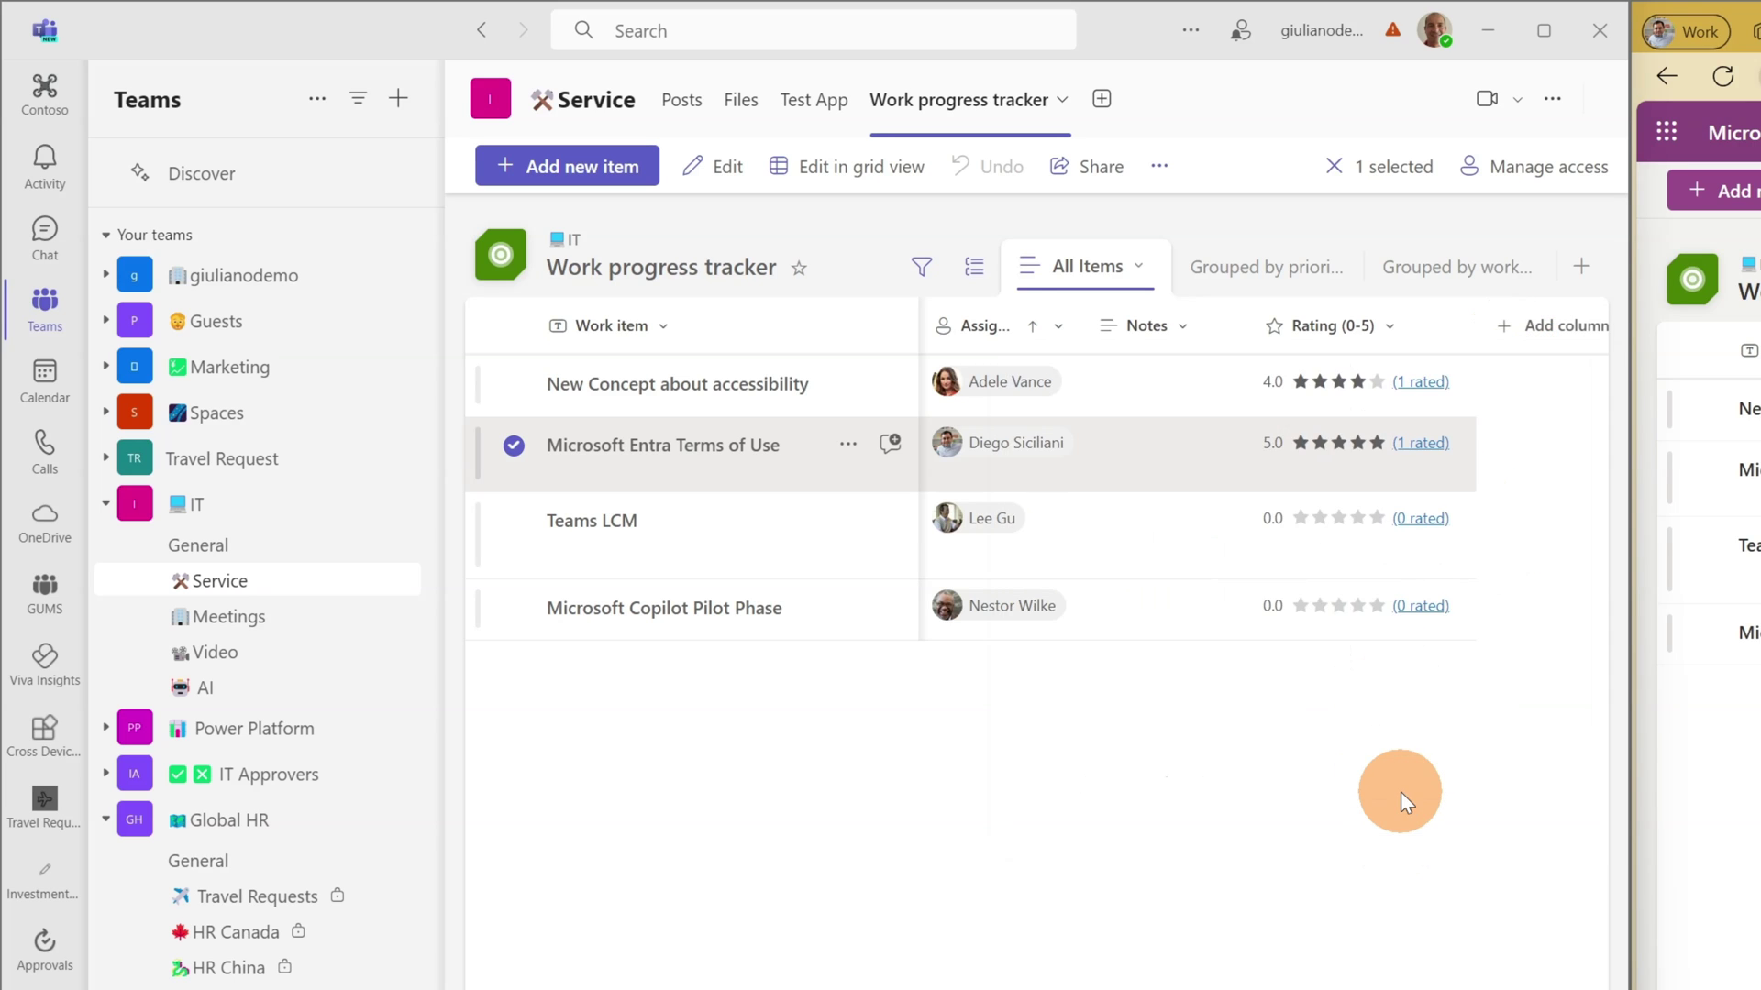
click(1389, 308)
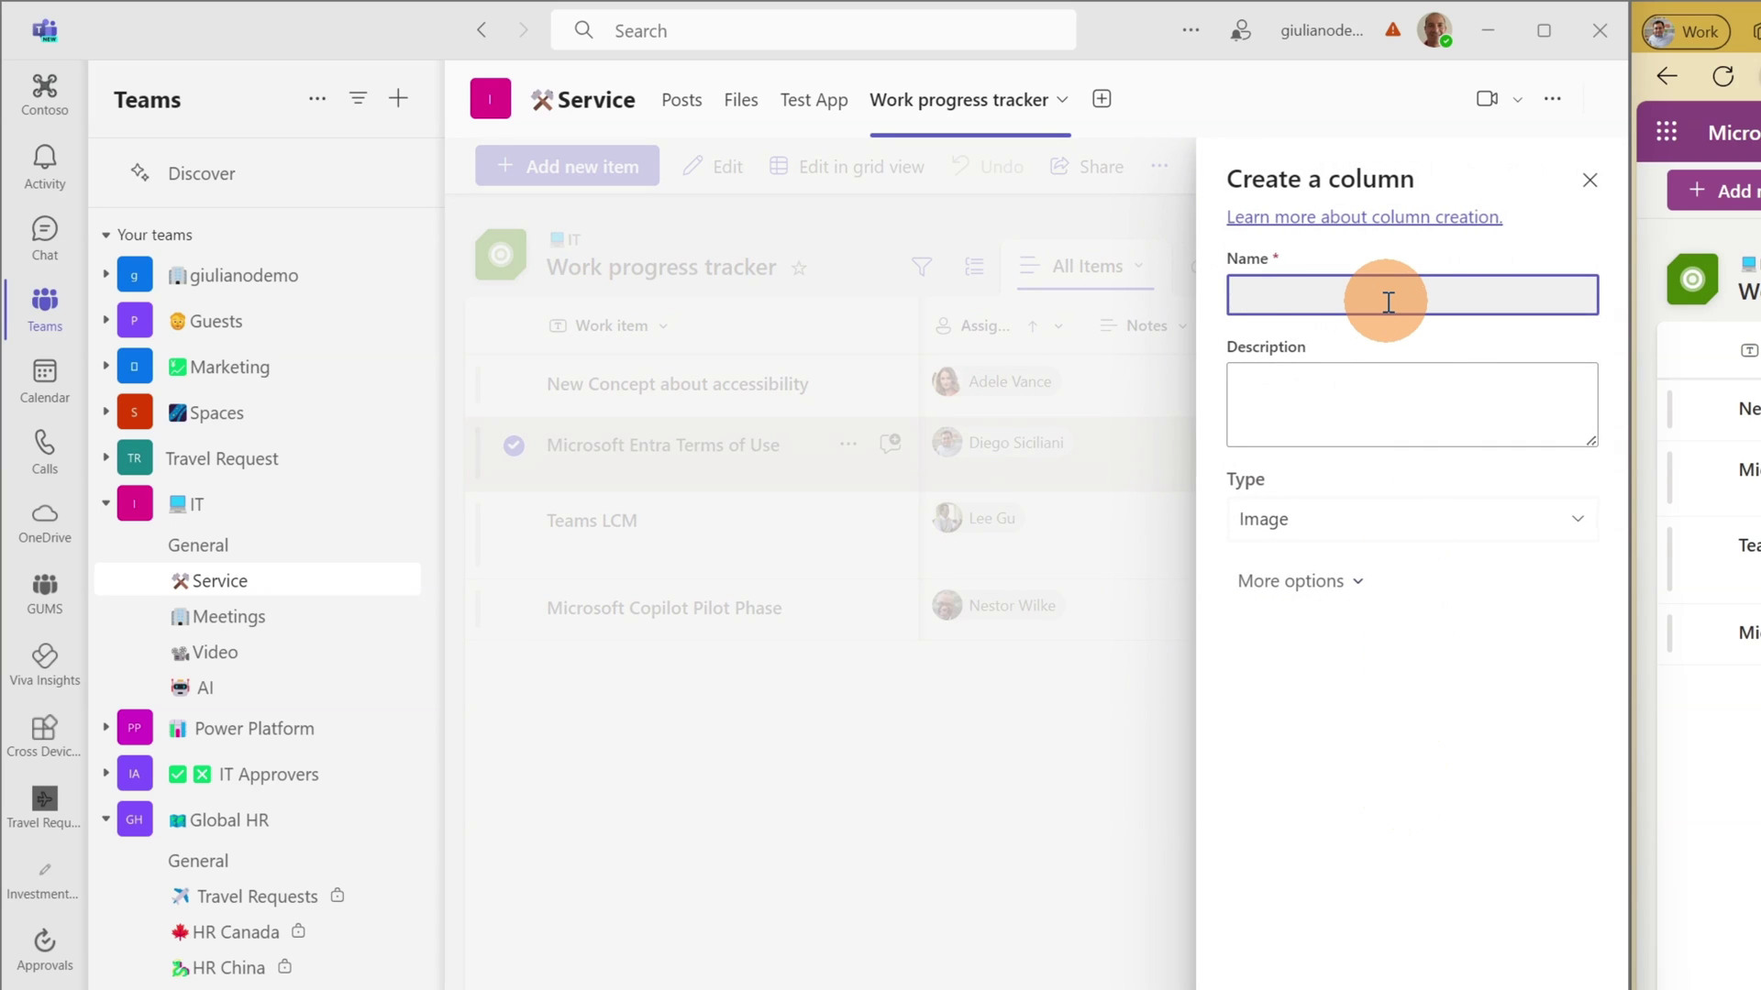
text(Thum)
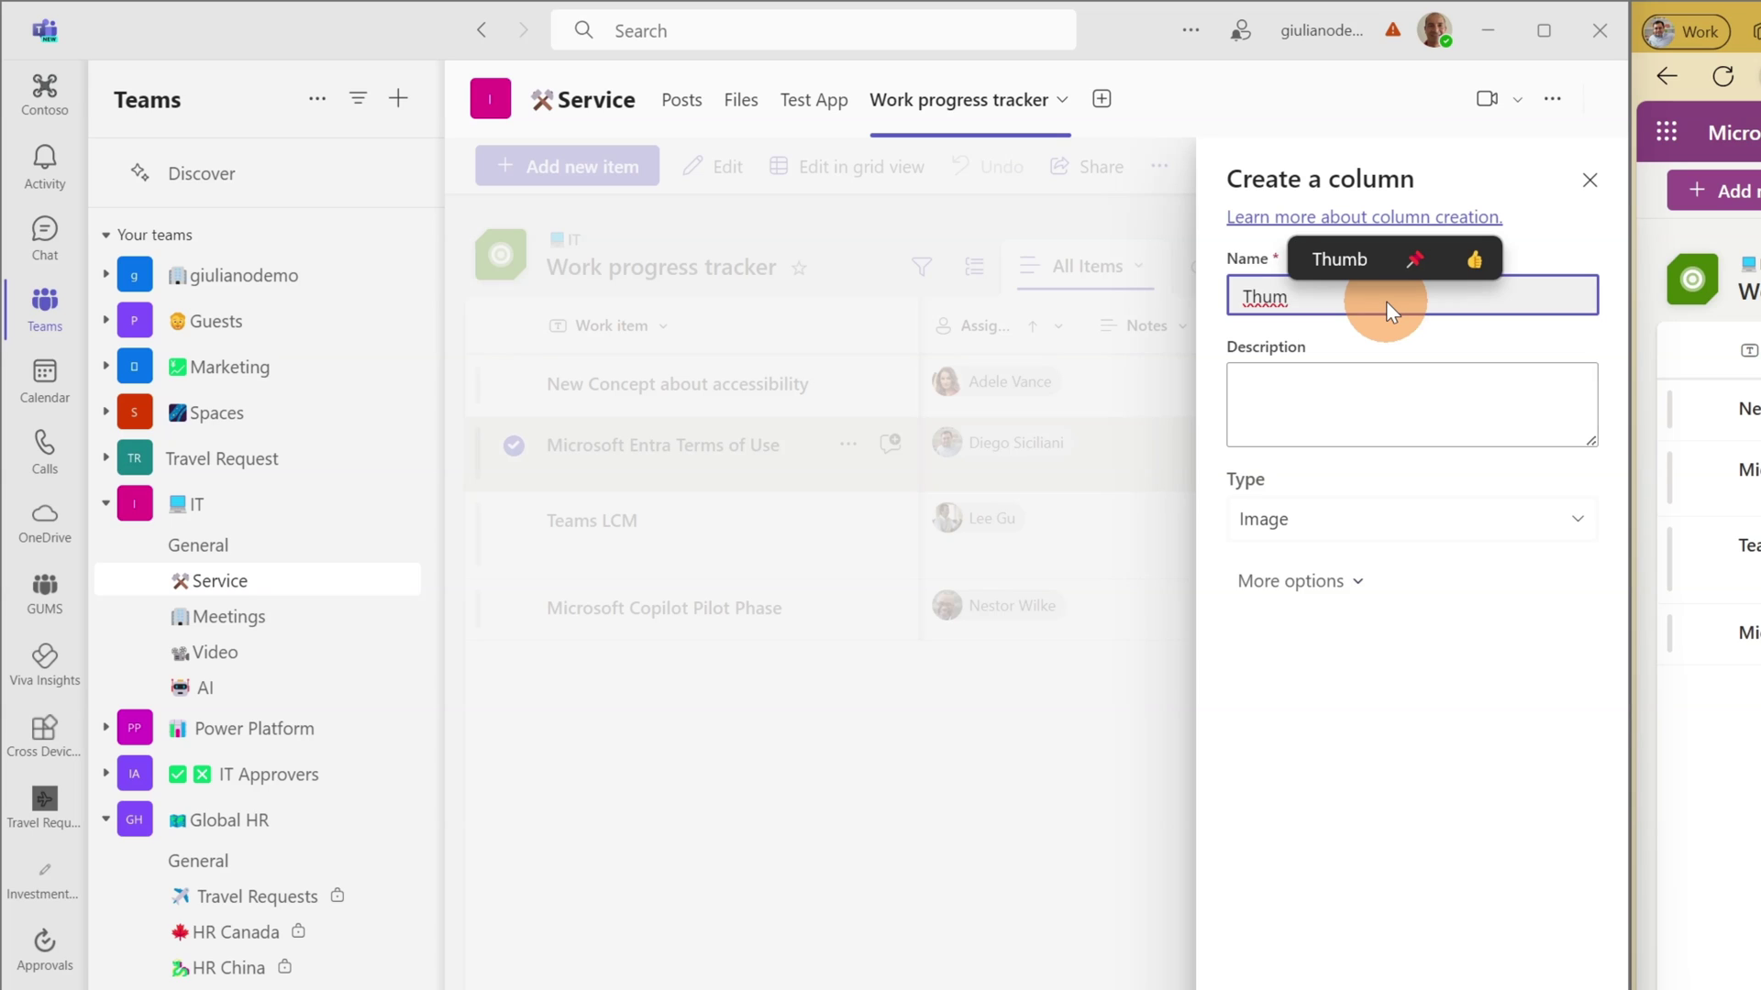
text(bnail)
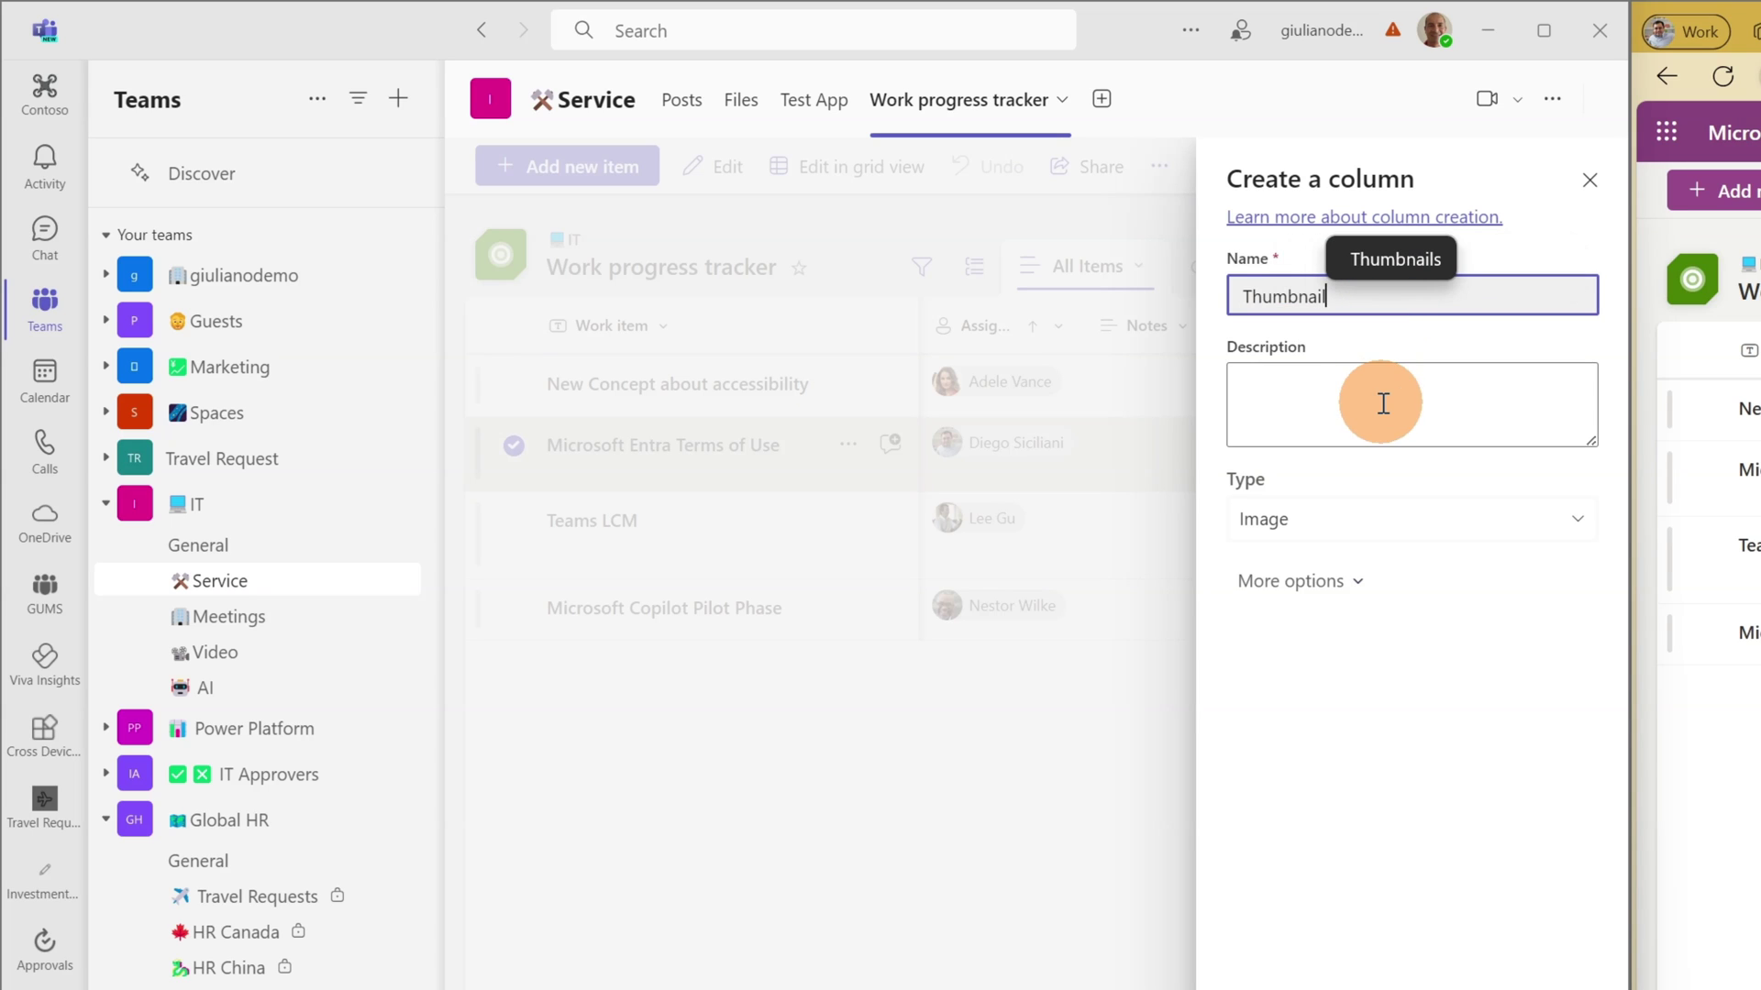
key(Return)
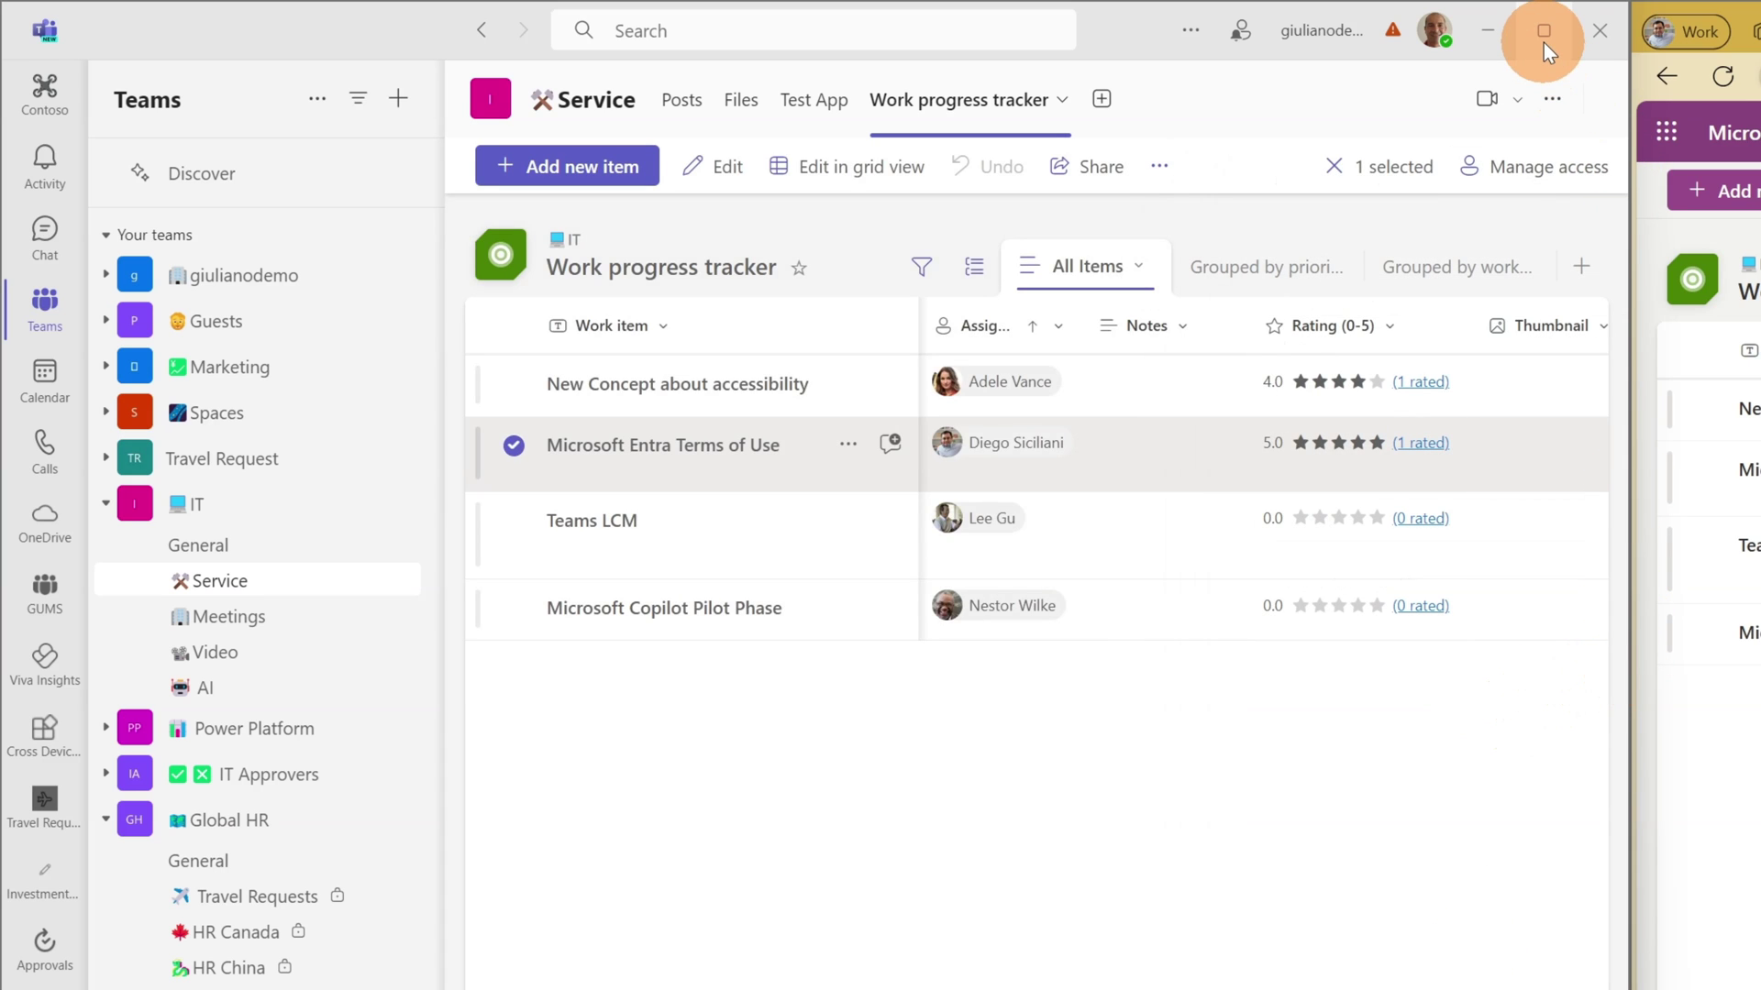
Step: Drop OIP.jpeg from File Explorer into the Entra item's Thumbnail cell, then move Explorer aside
mouse_move(1543, 42)
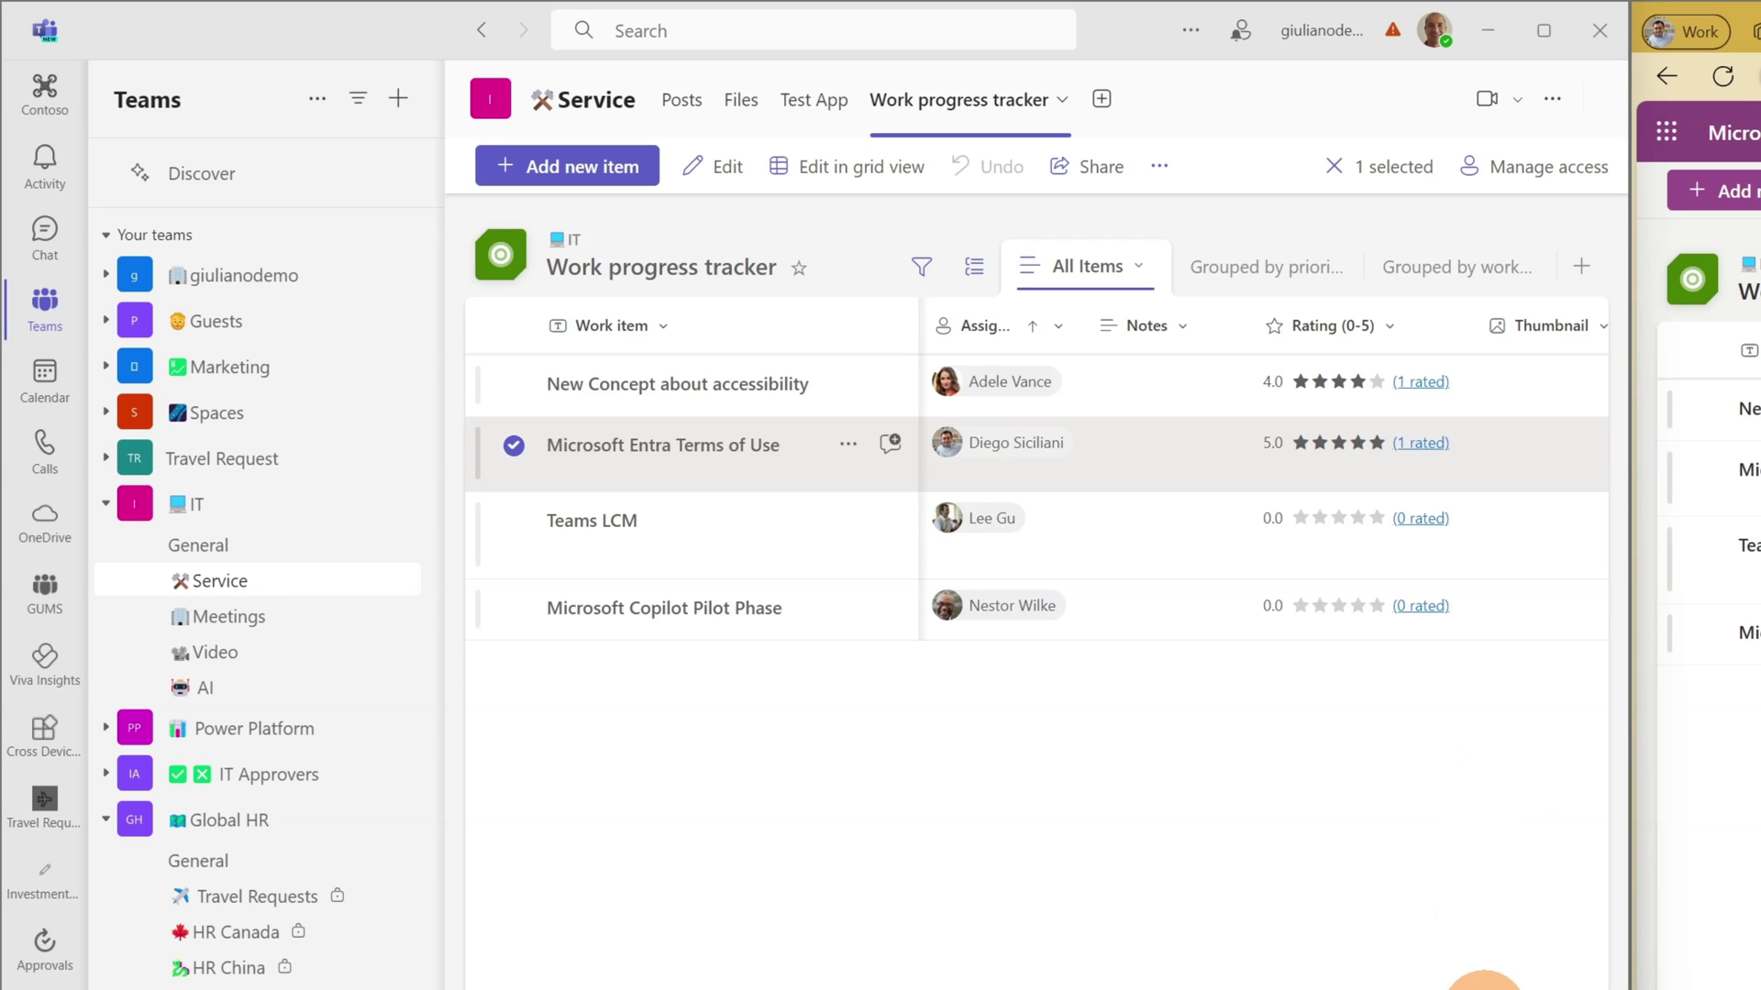
click(1484, 983)
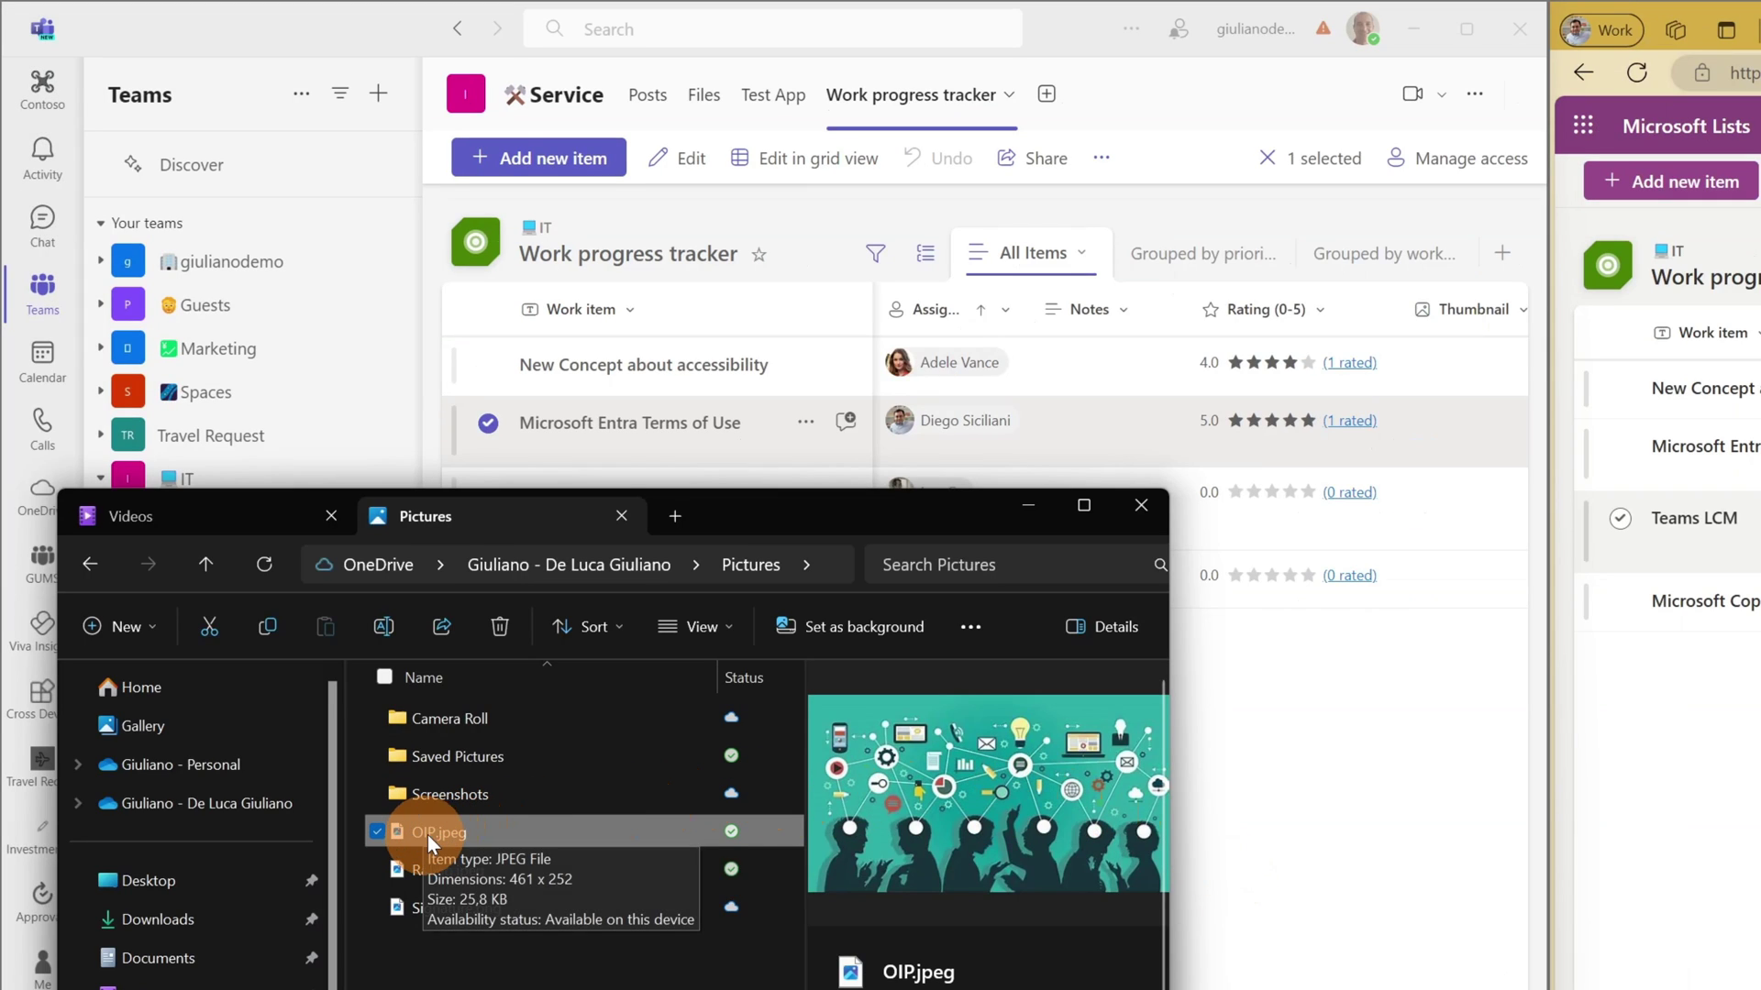
drag(431, 829, 1482, 433)
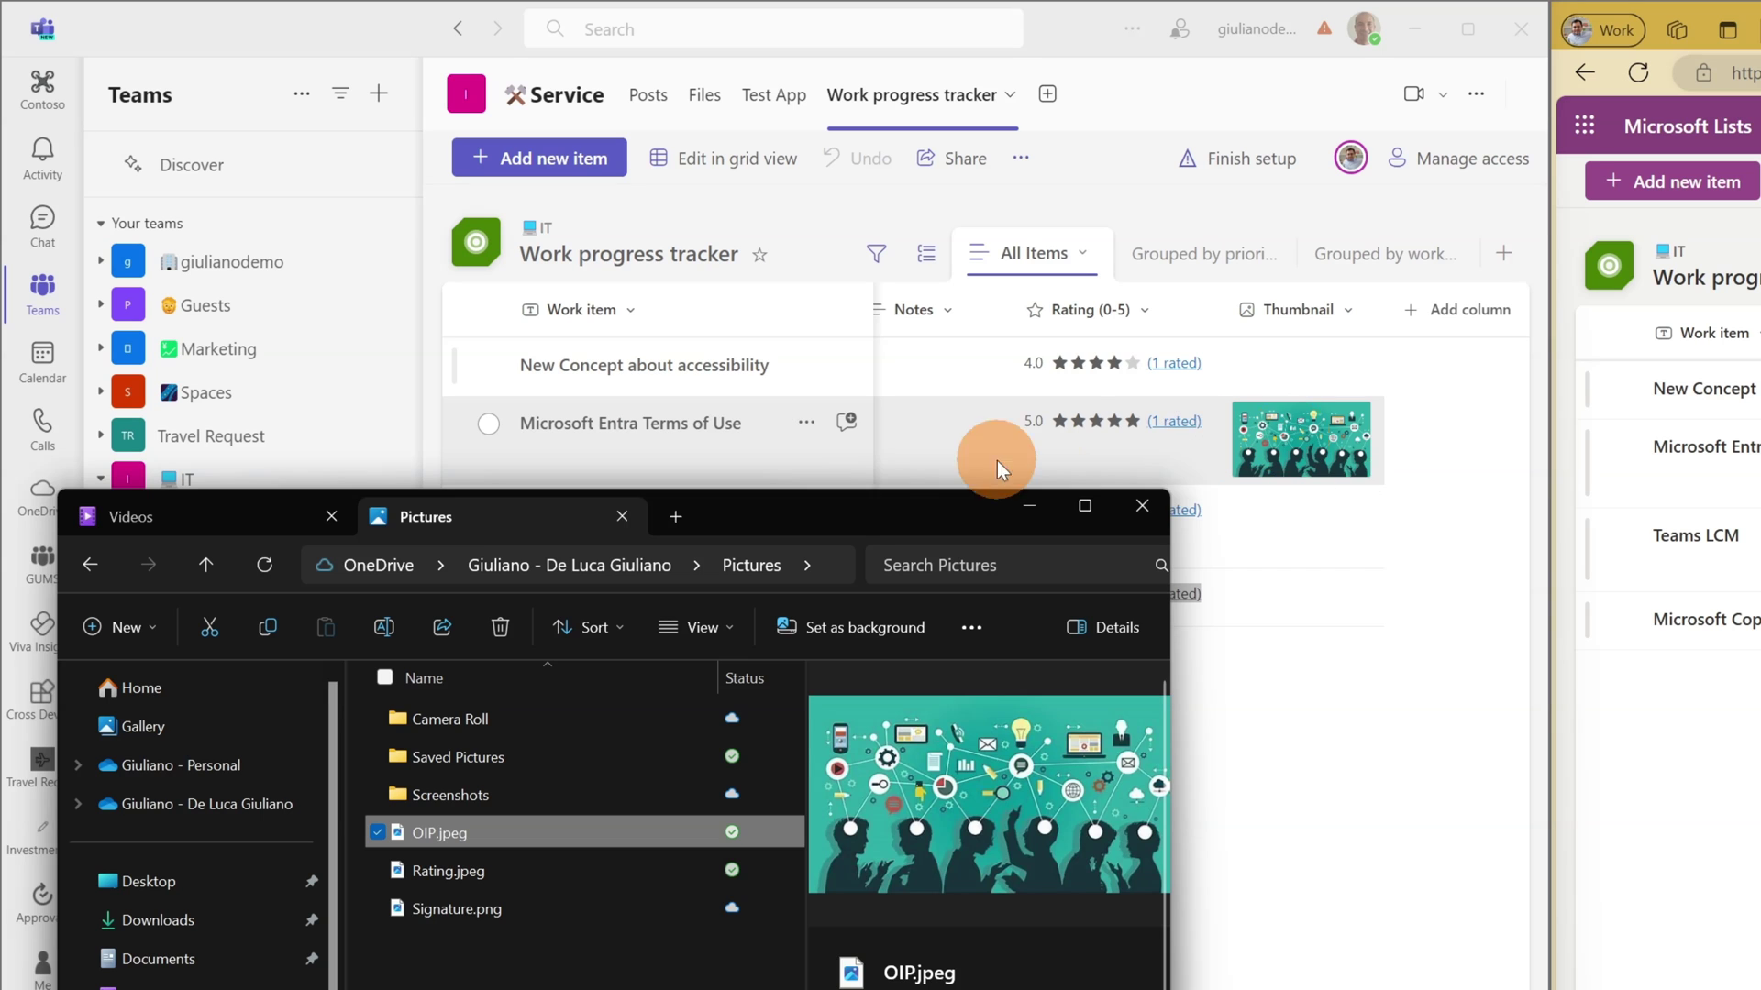
drag(807, 513, 1649, 614)
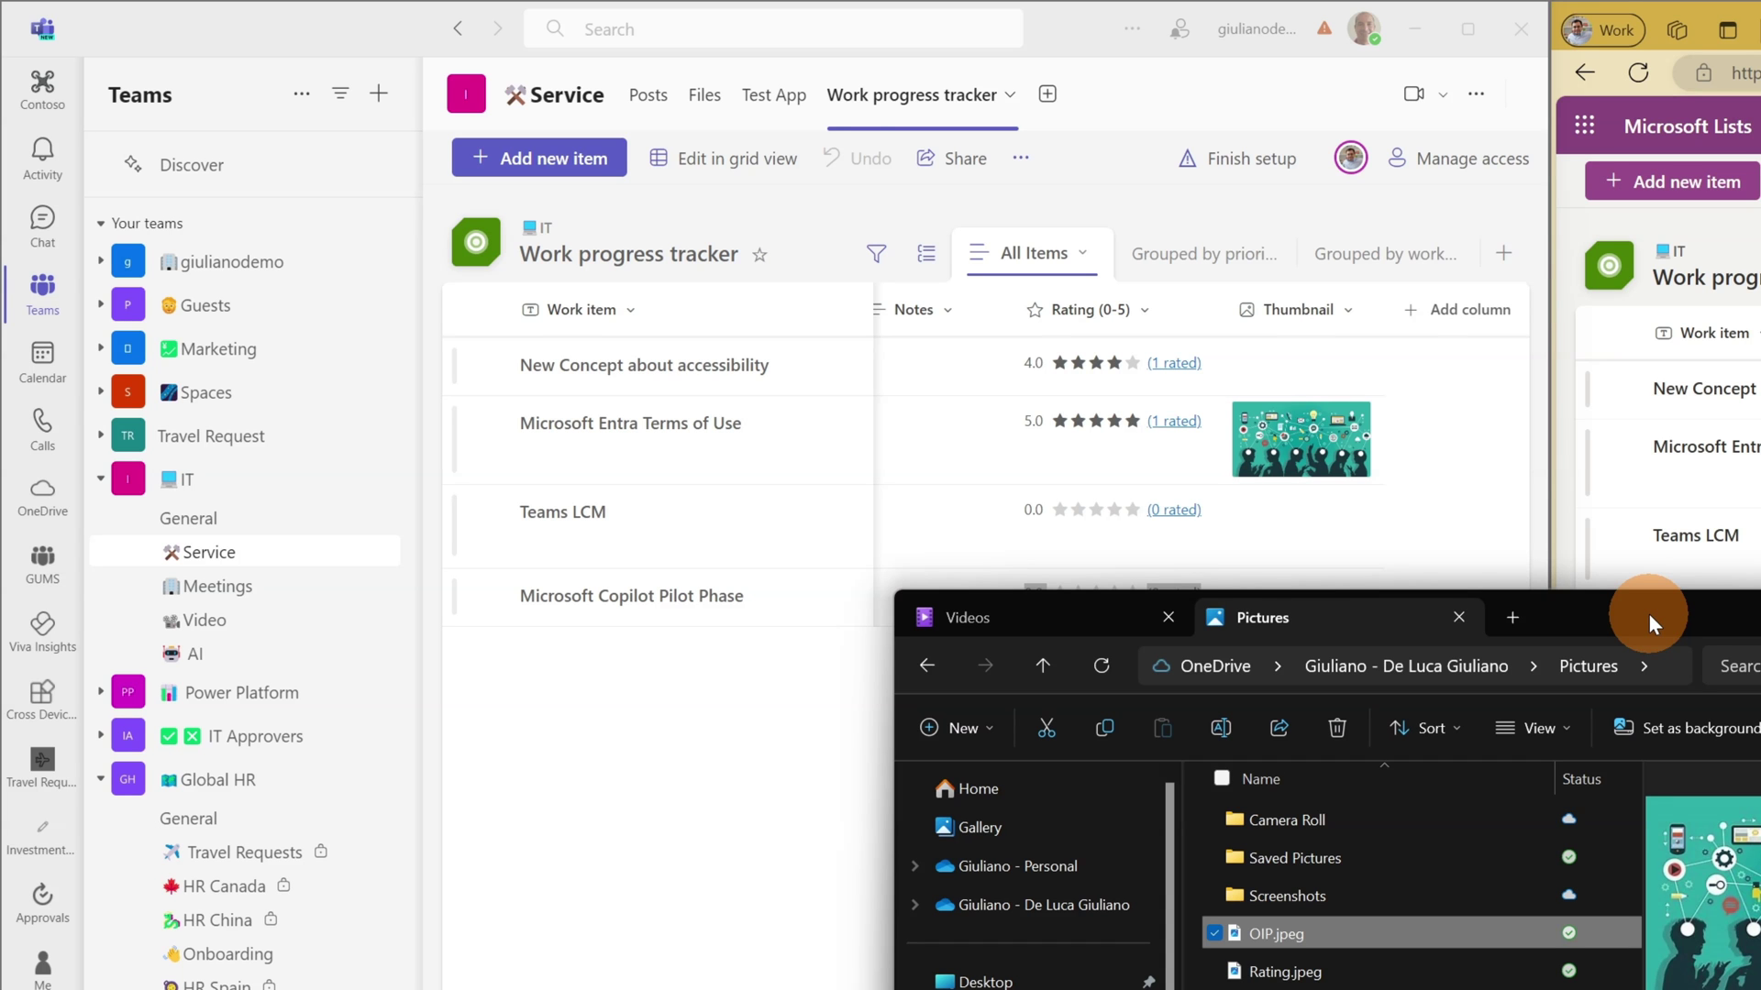
drag(1649, 614, 1643, 613)
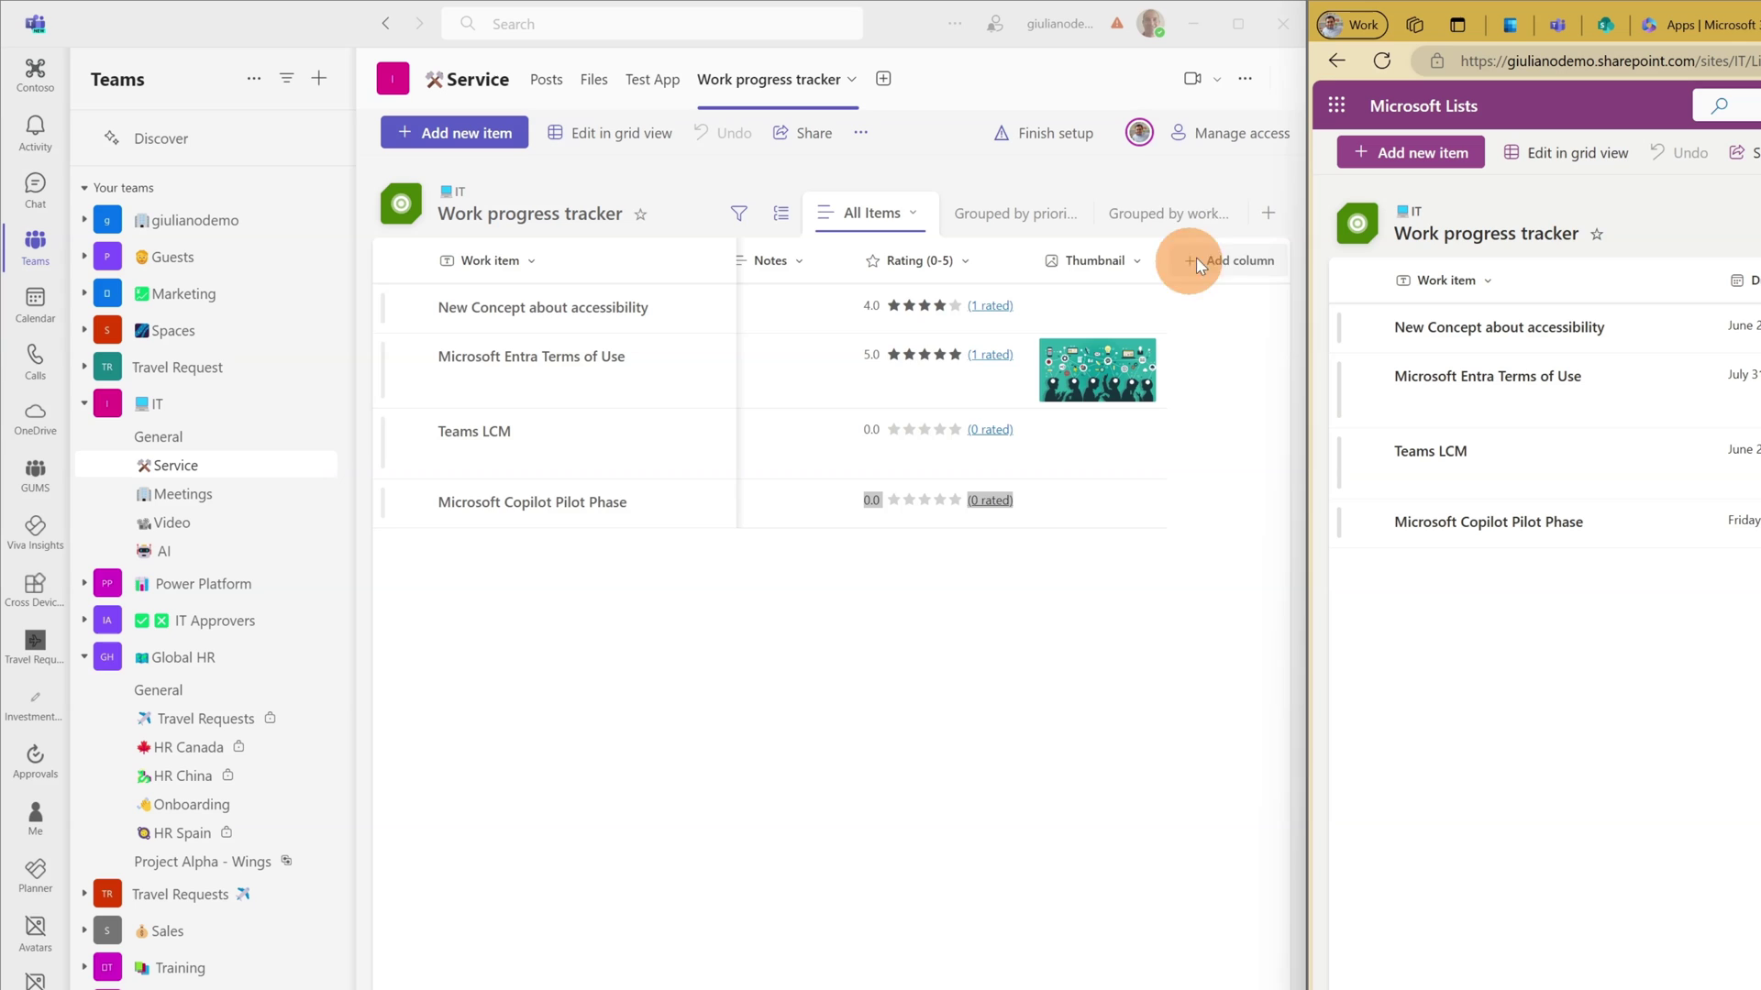
Step: Create a Week-layout calendar view named 'Calendar View' and briefly check one day's events
click(1262, 216)
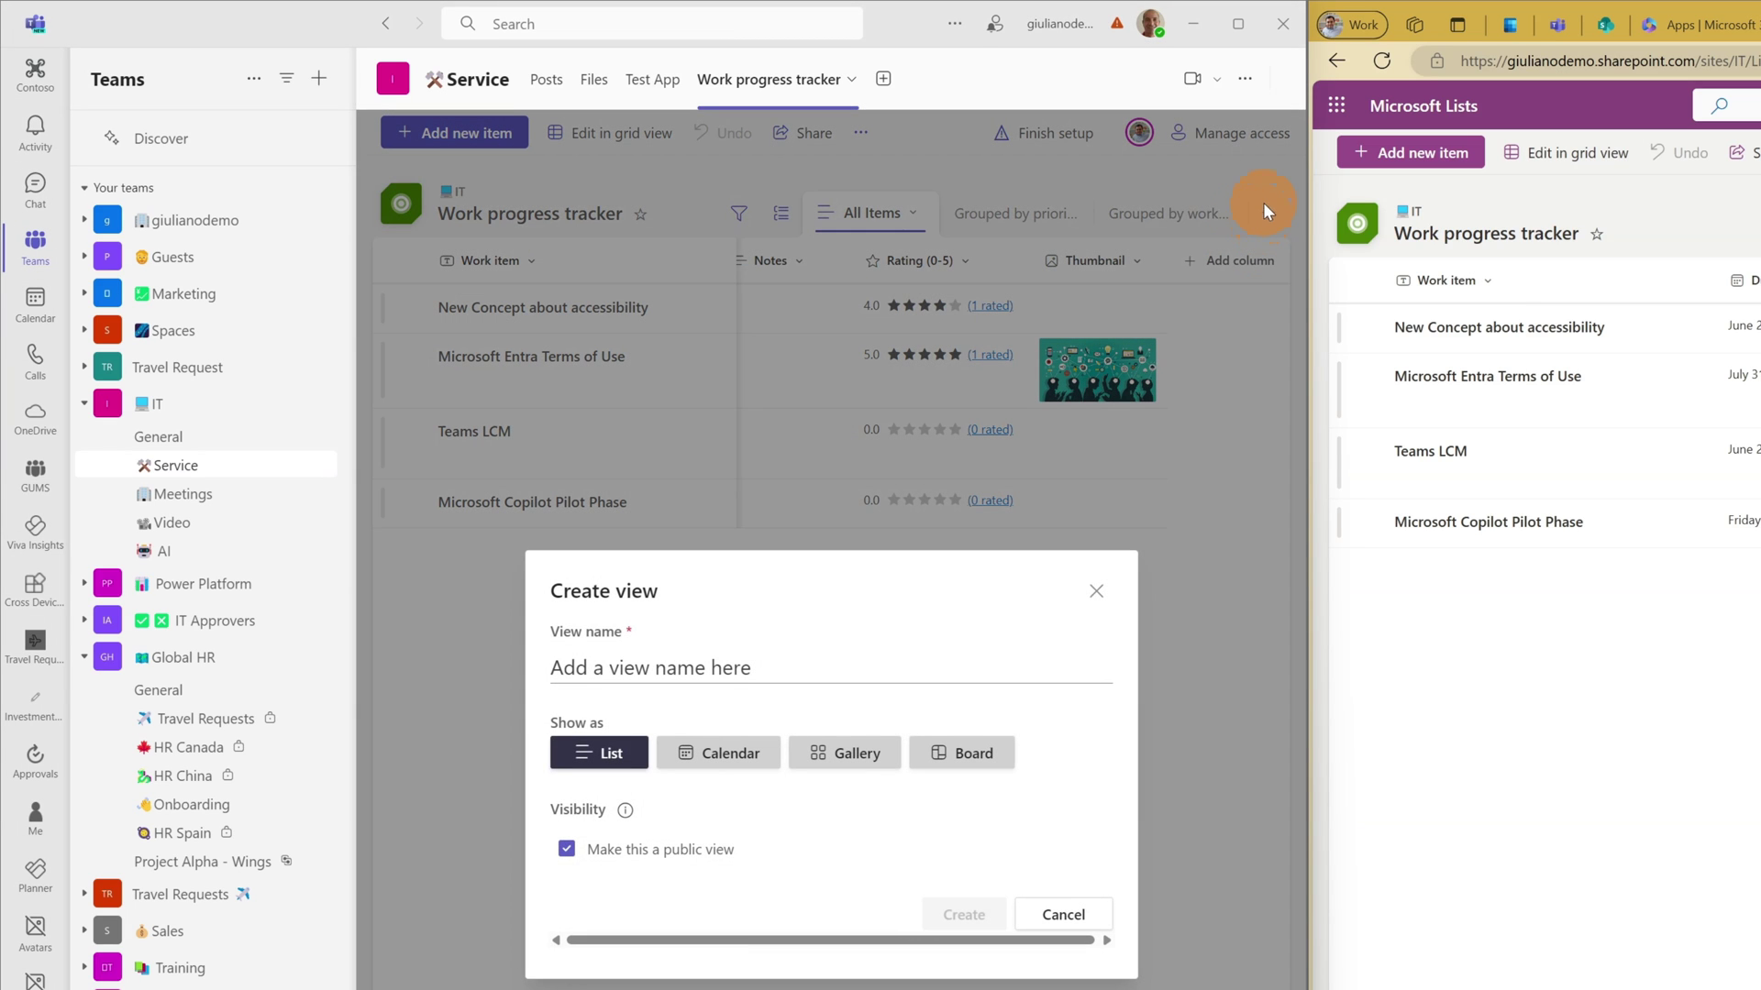
click(862, 712)
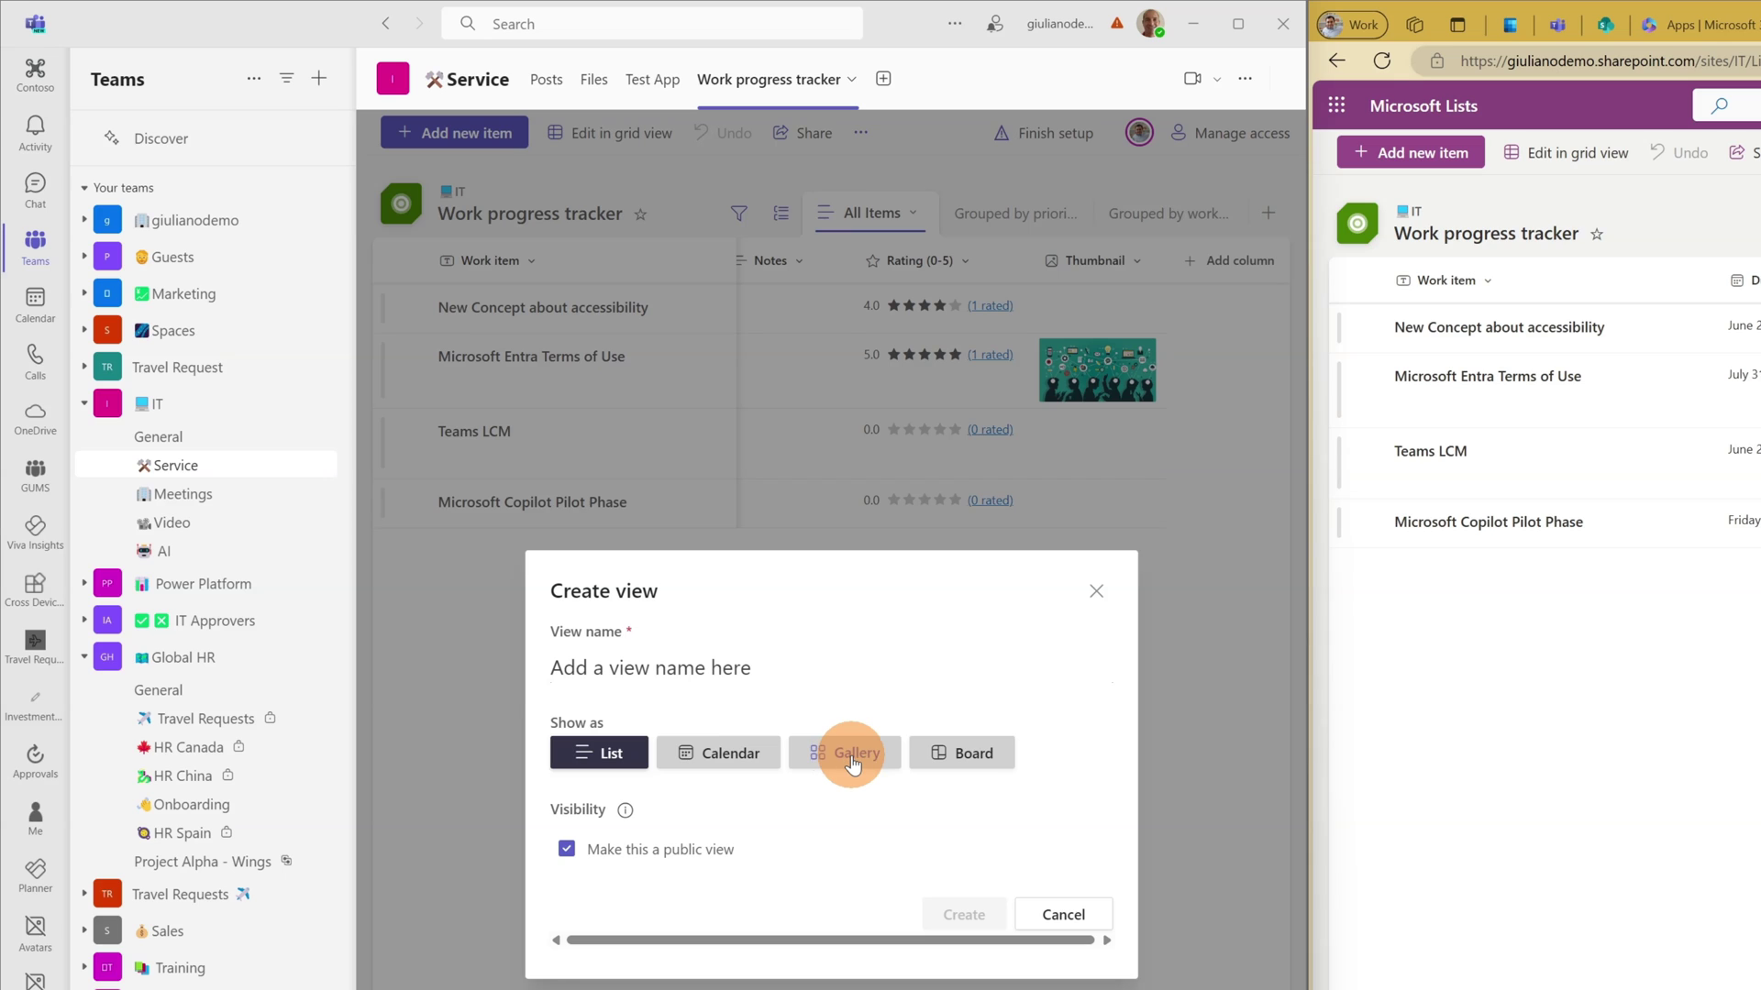
click(730, 754)
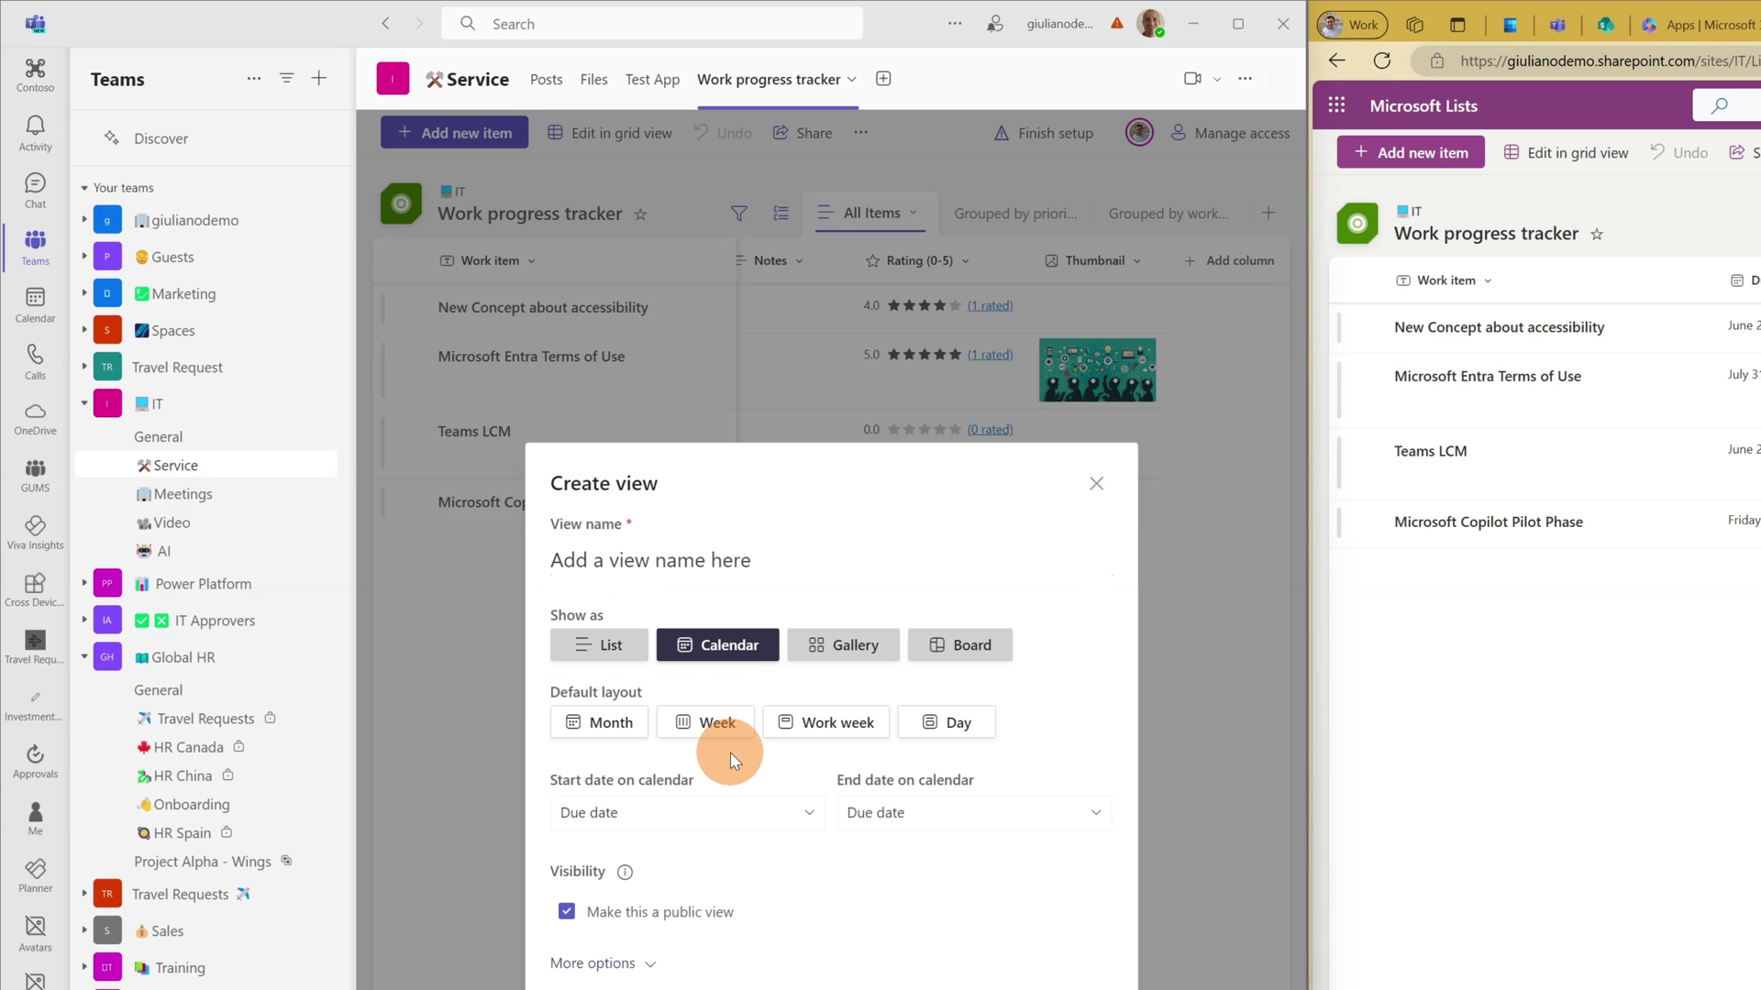
click(732, 566)
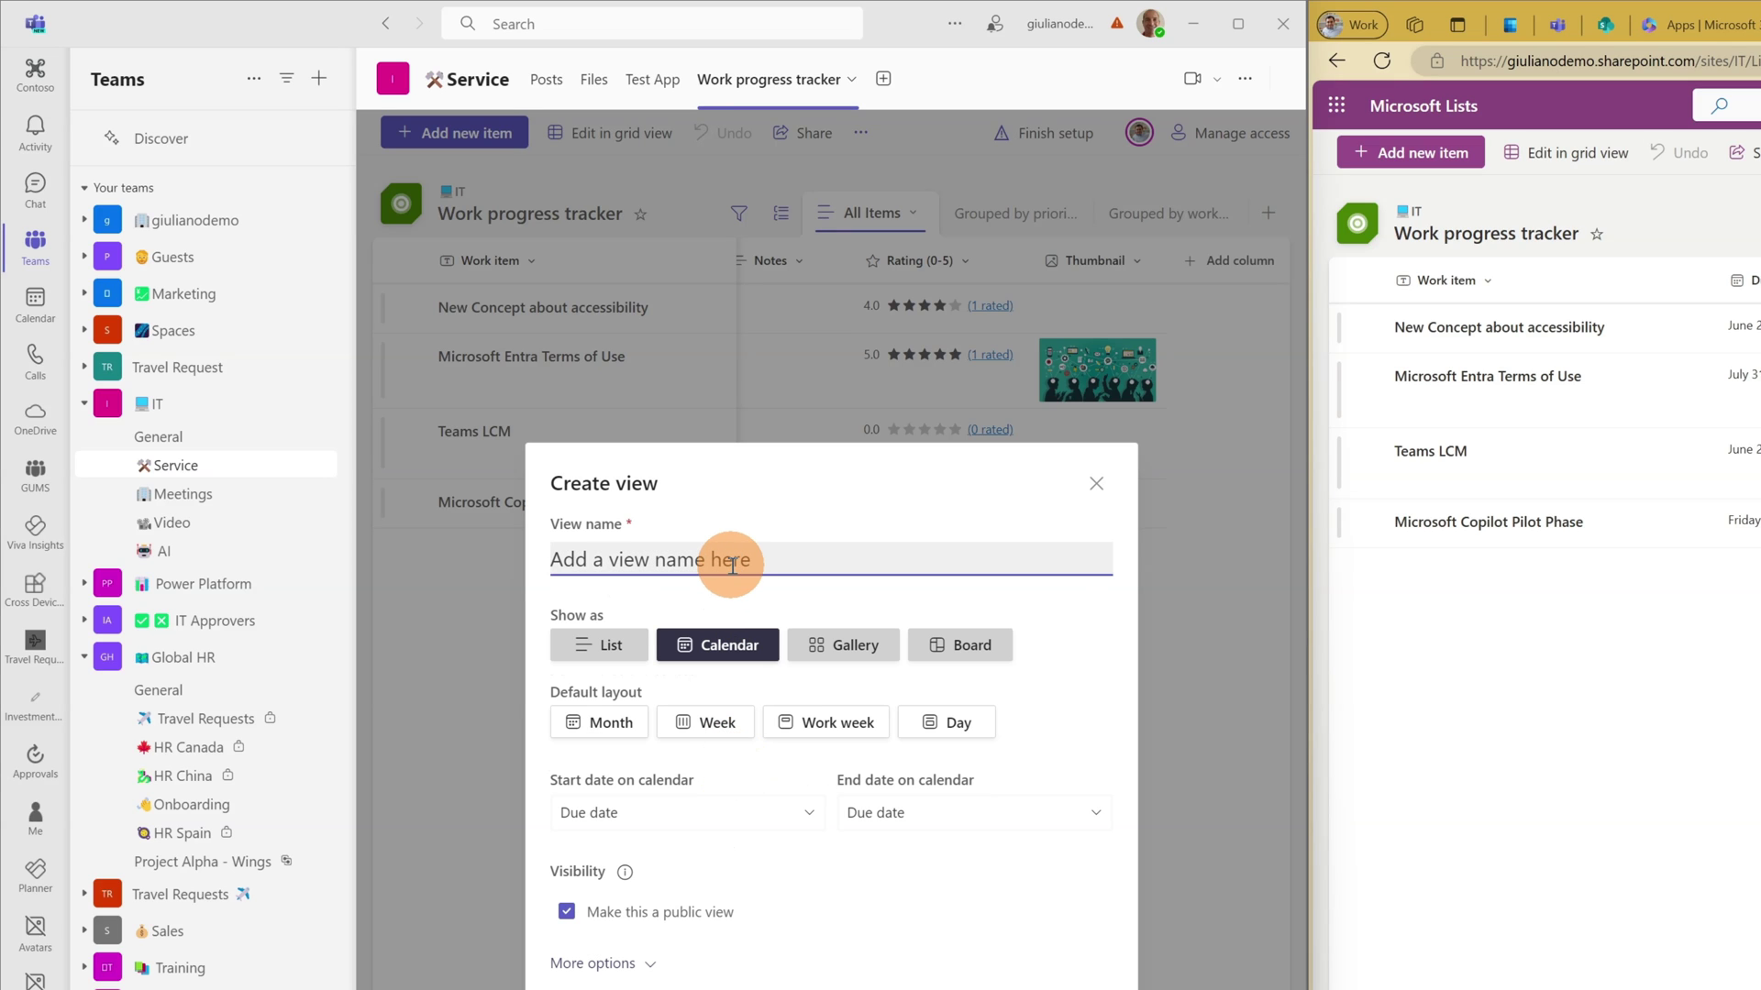
text(V)
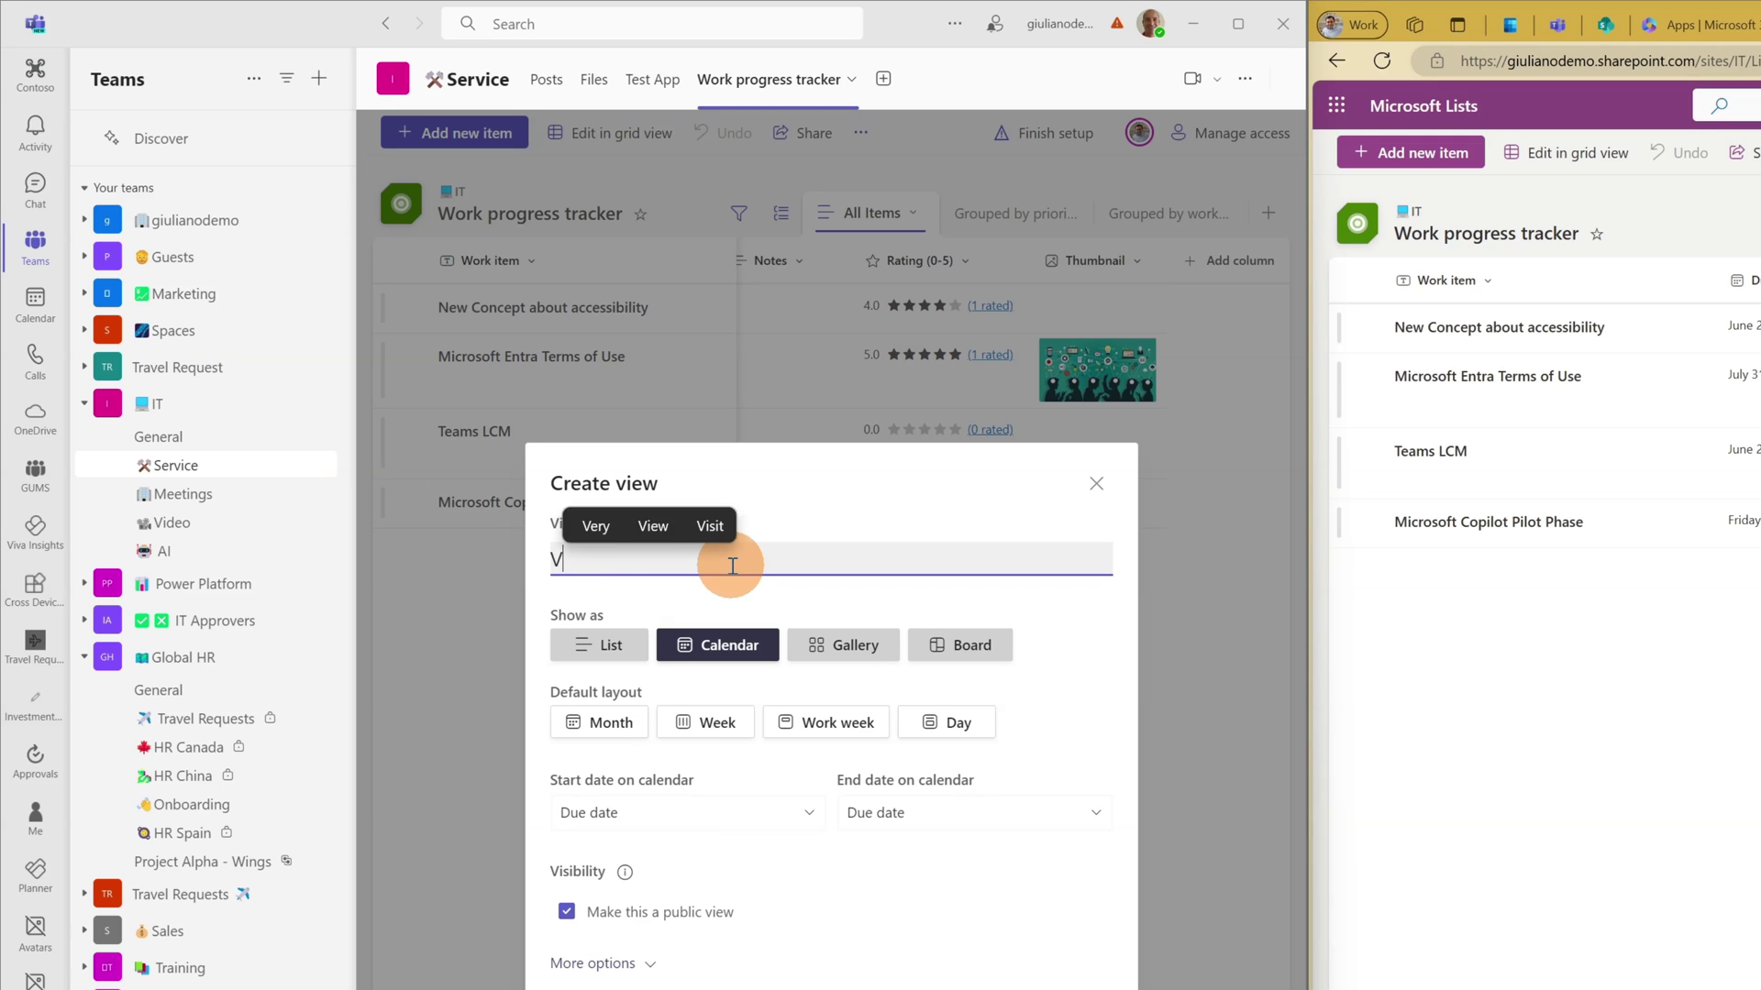
key(BackSpace)
text(Calen)
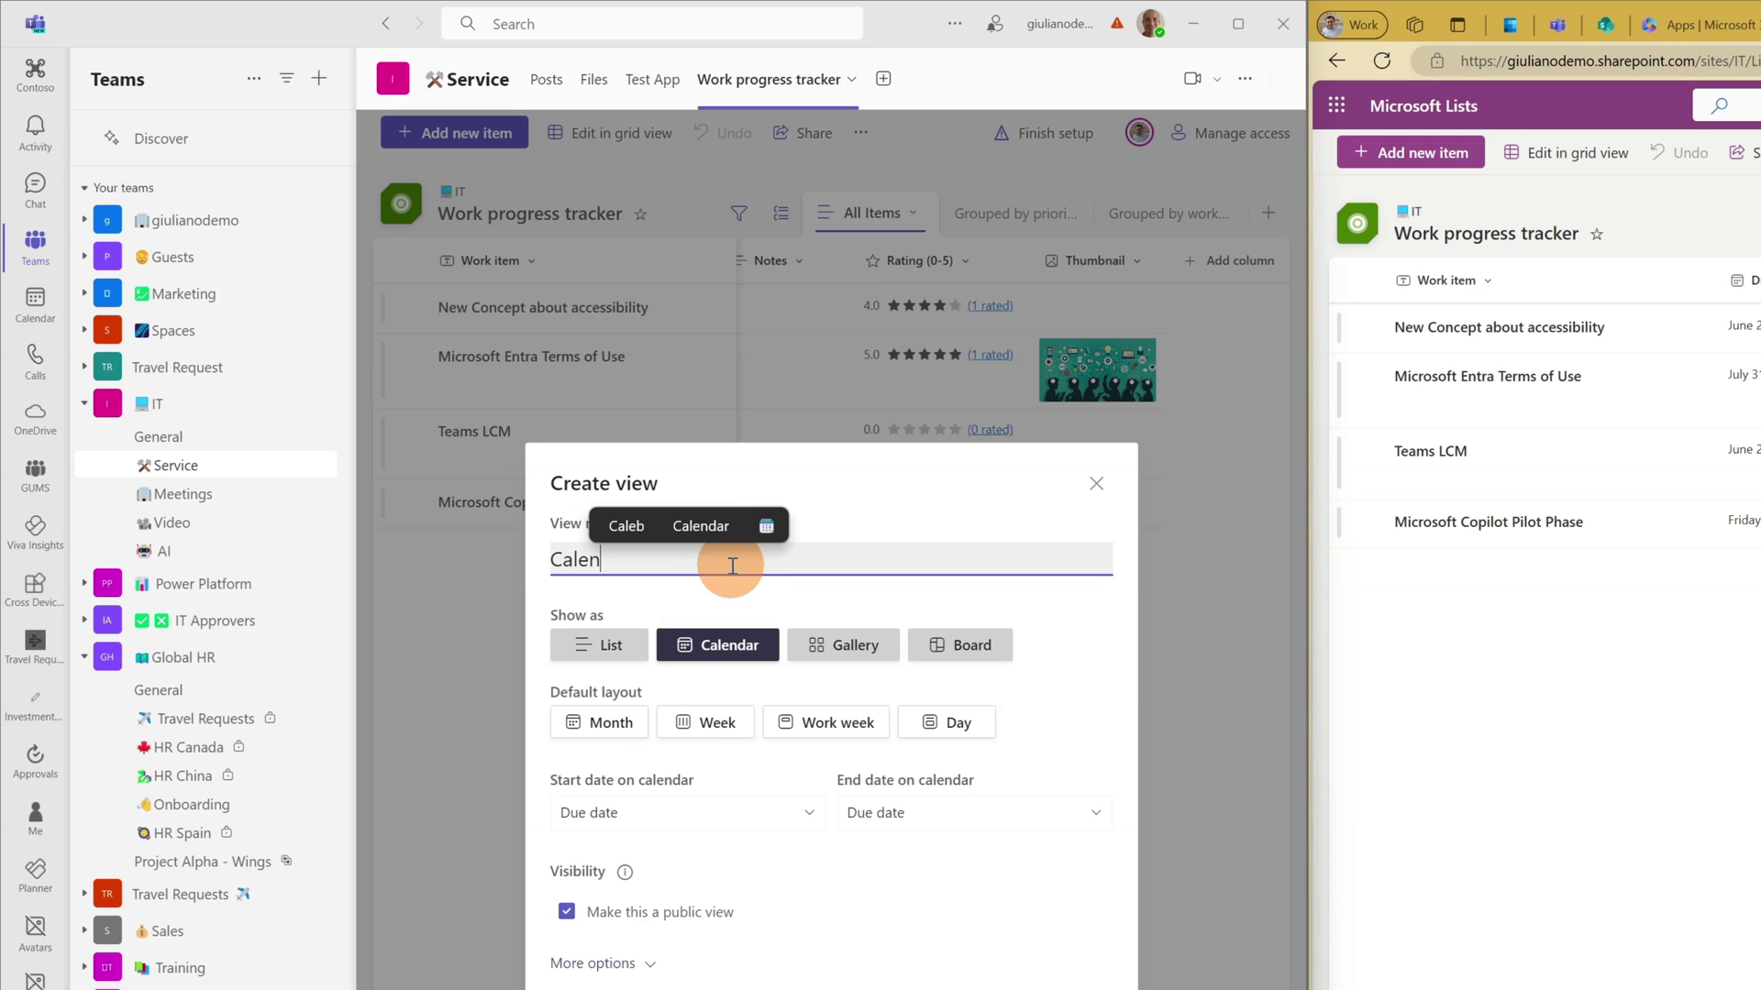
text(dar View)
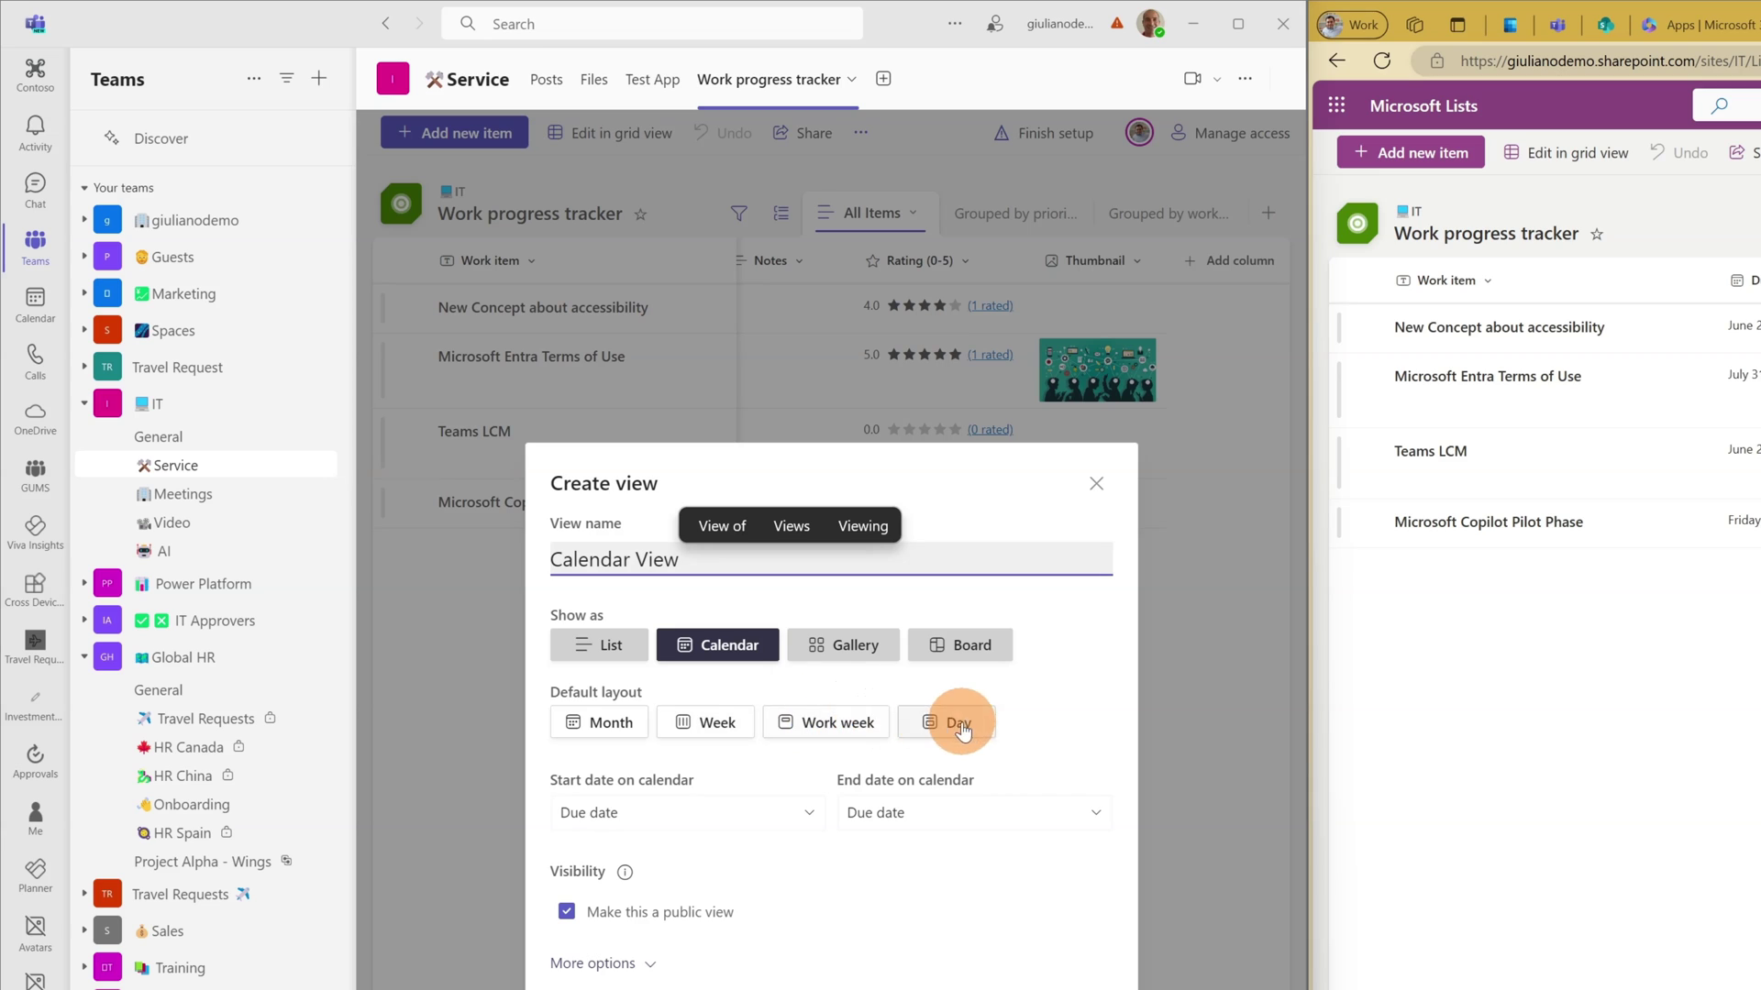
click(724, 729)
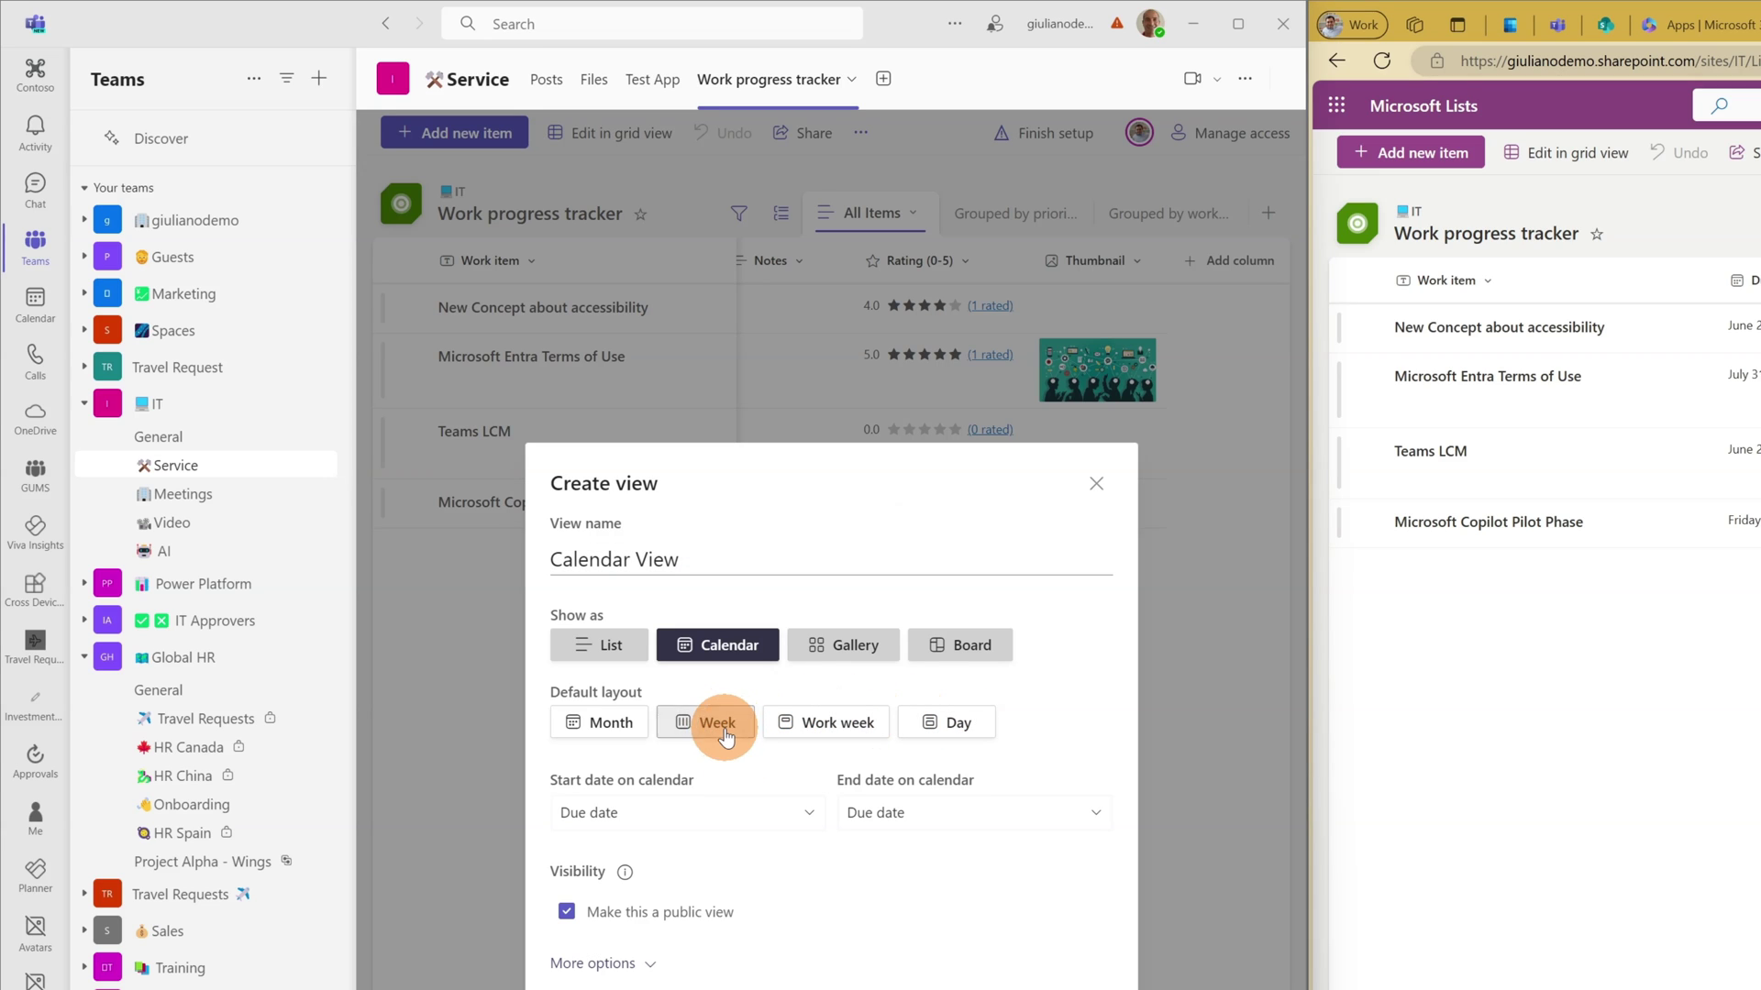
key(Return)
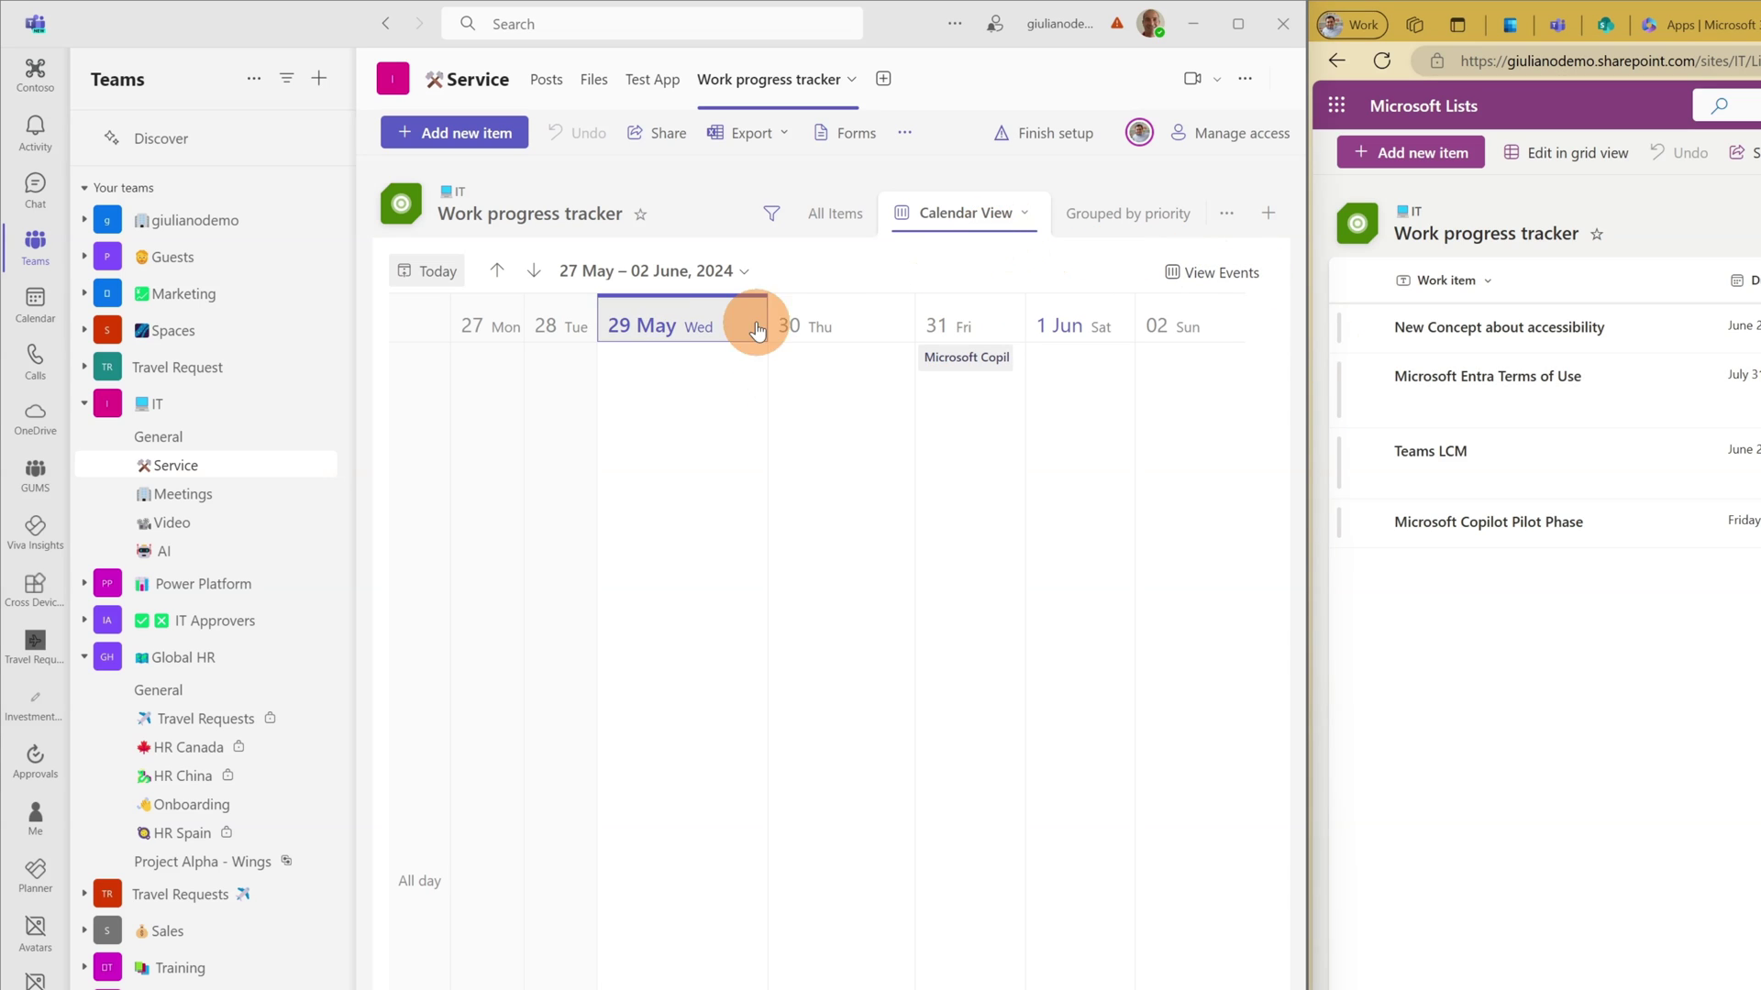
click(1260, 281)
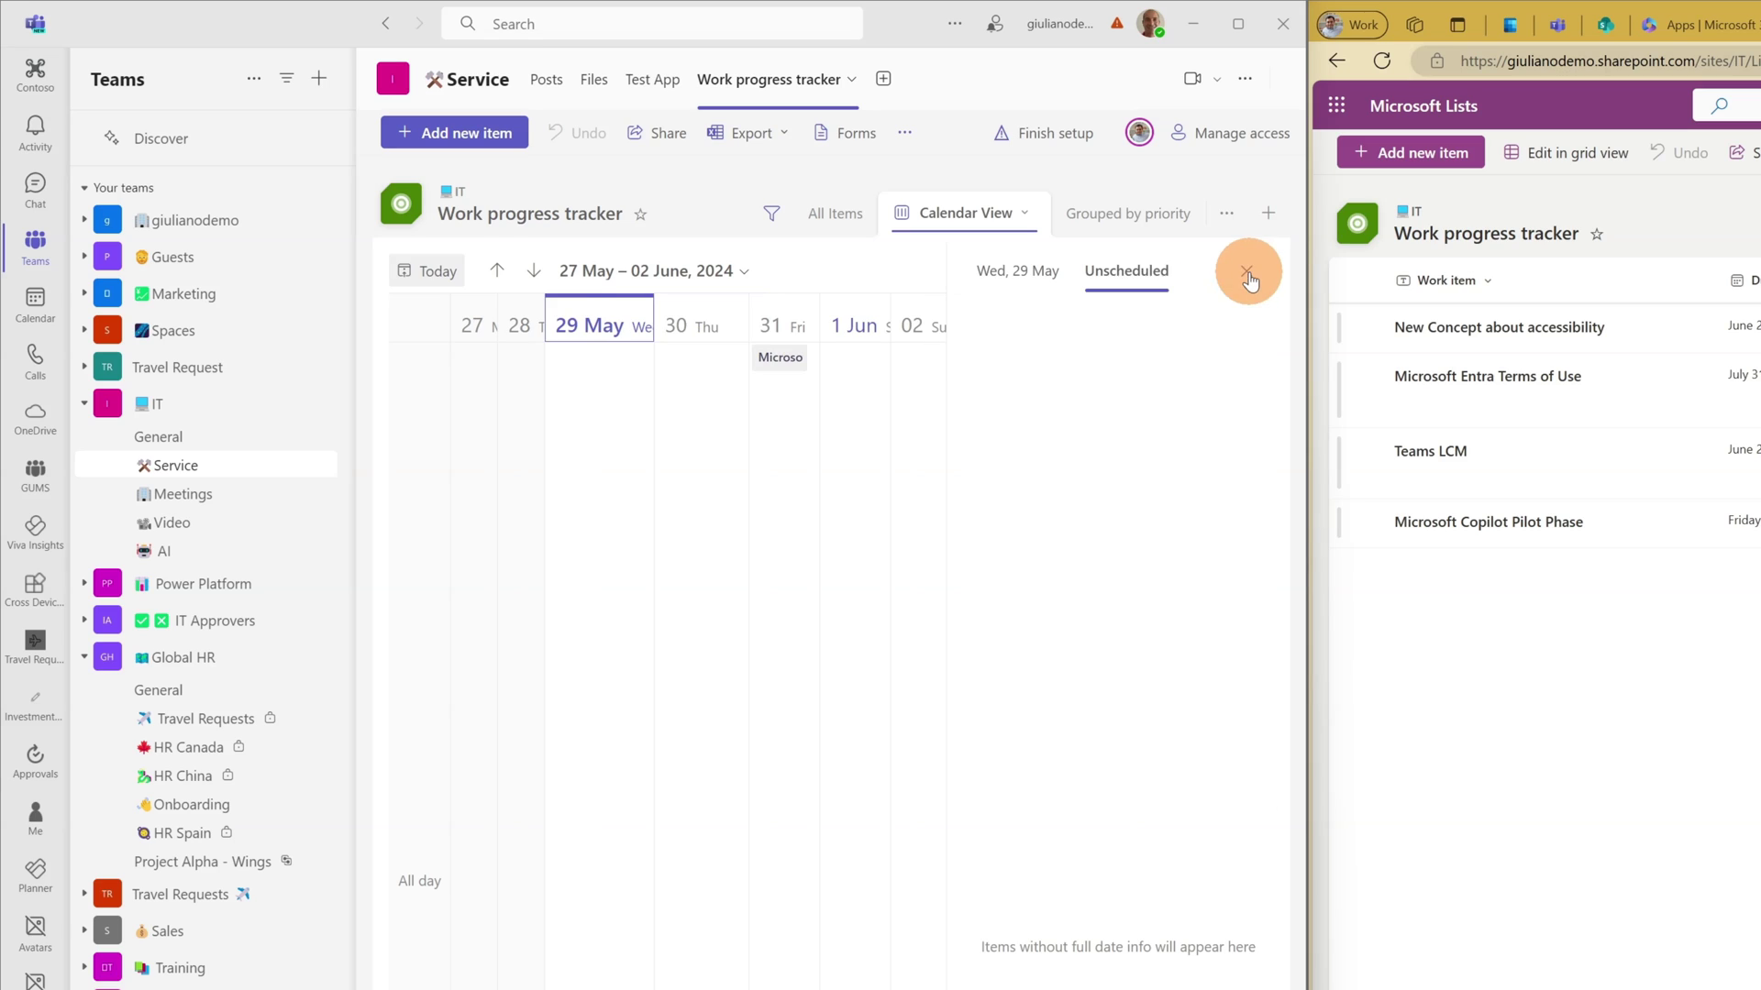
click(1242, 268)
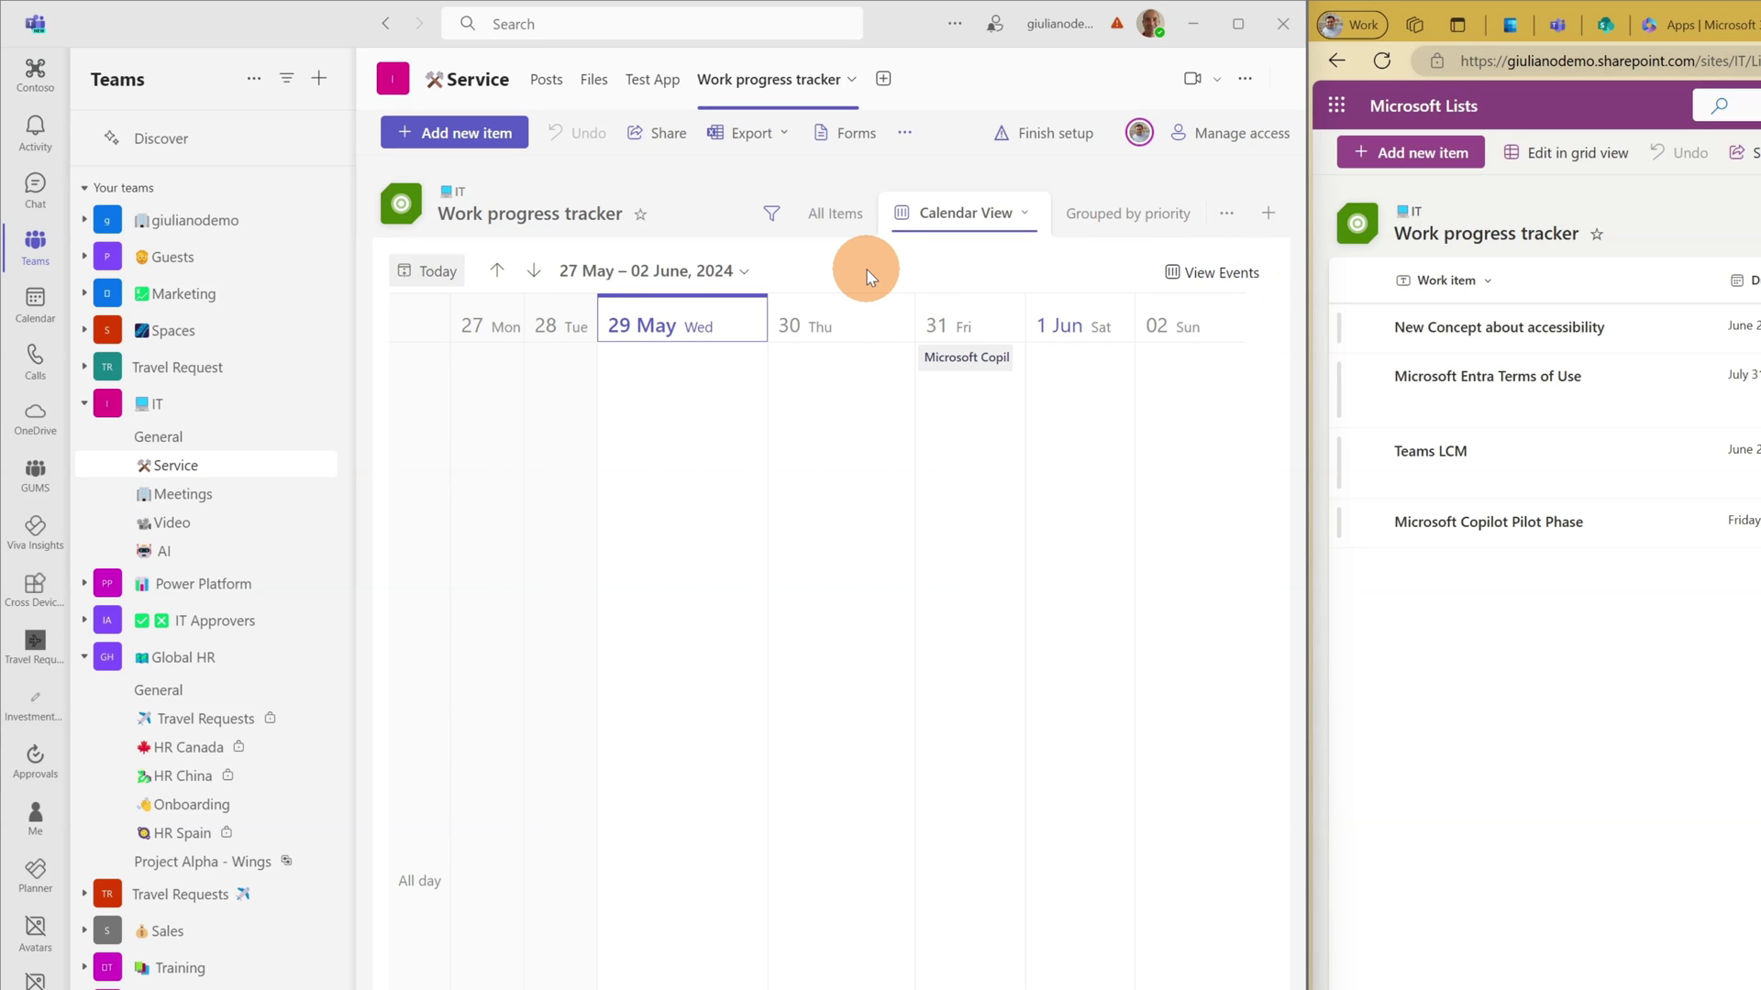
Step: Switch back to All Items, then open and close the list's Forms panel
click(834, 212)
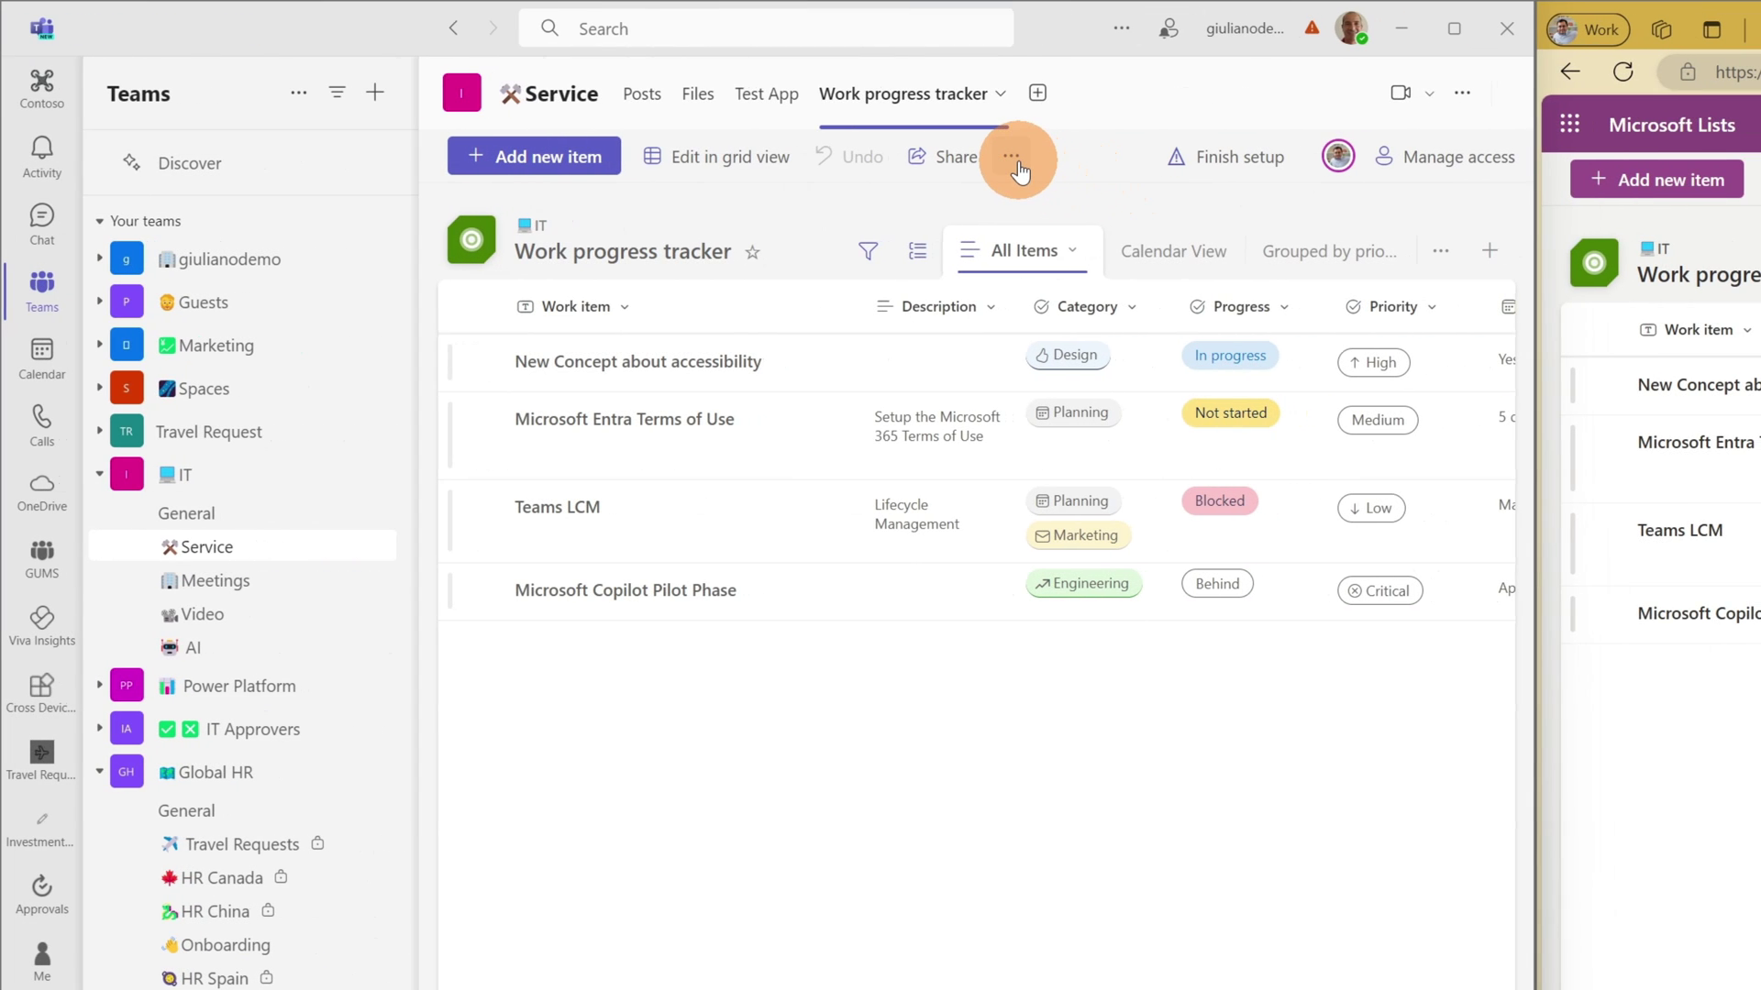
click(1018, 165)
mouse_move(849, 224)
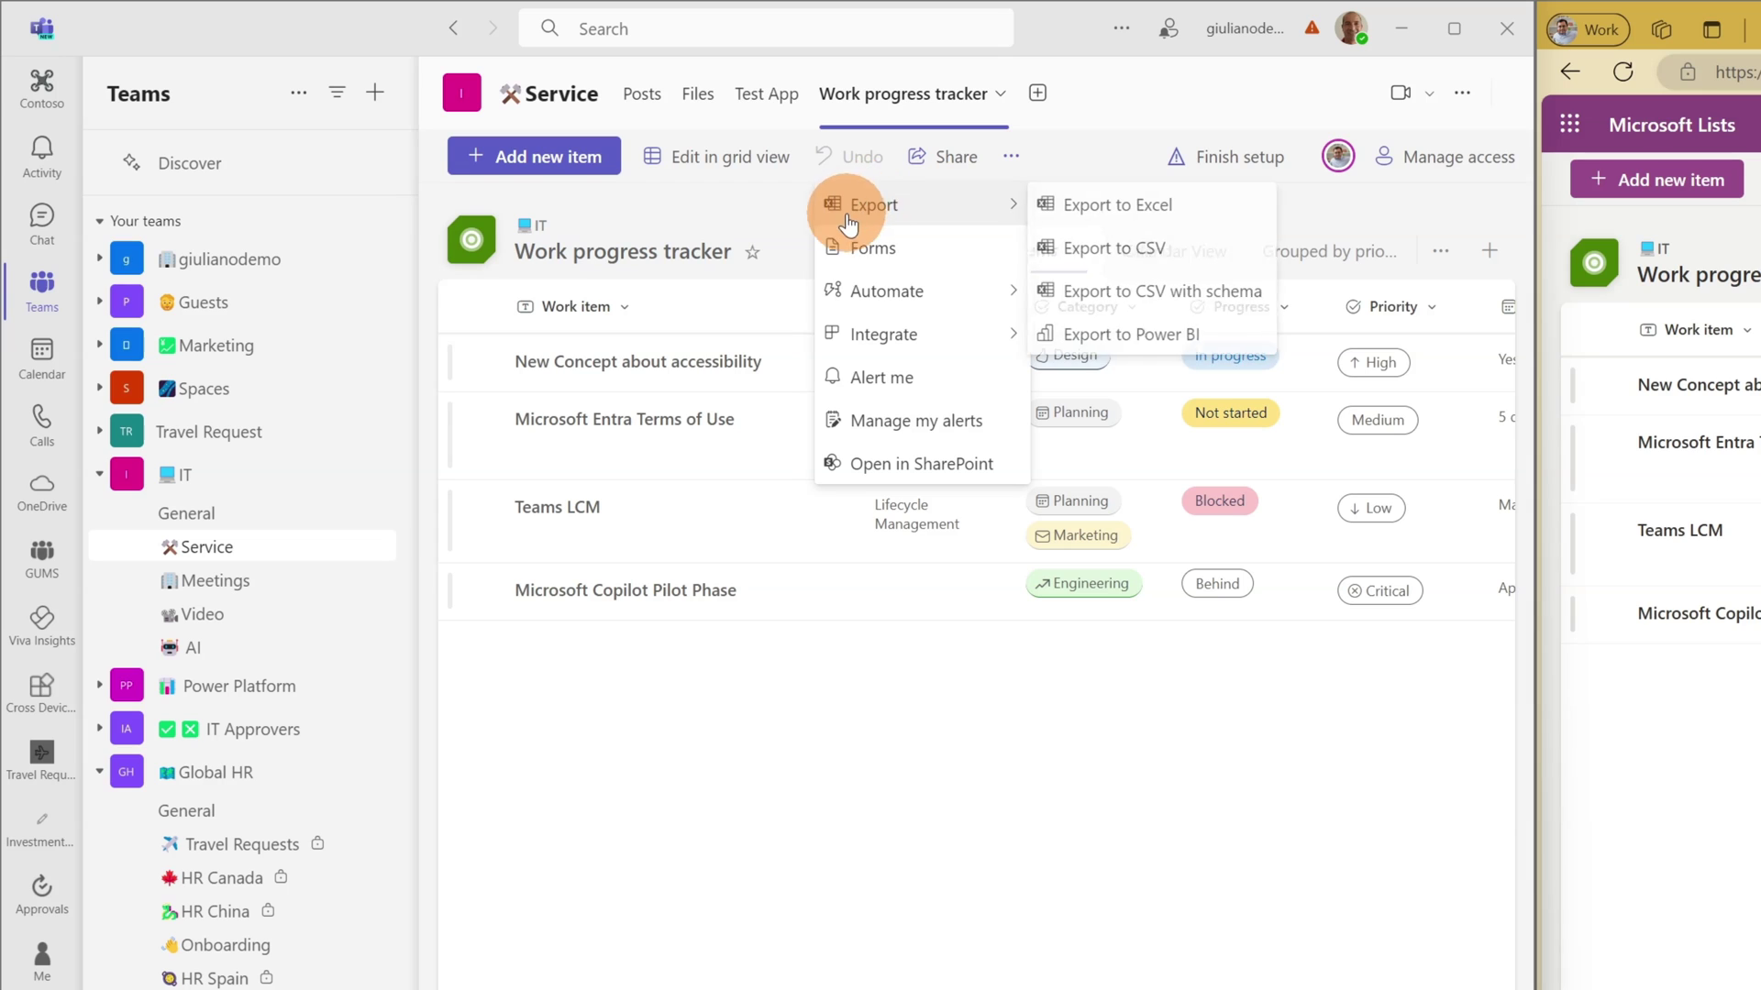
click(901, 256)
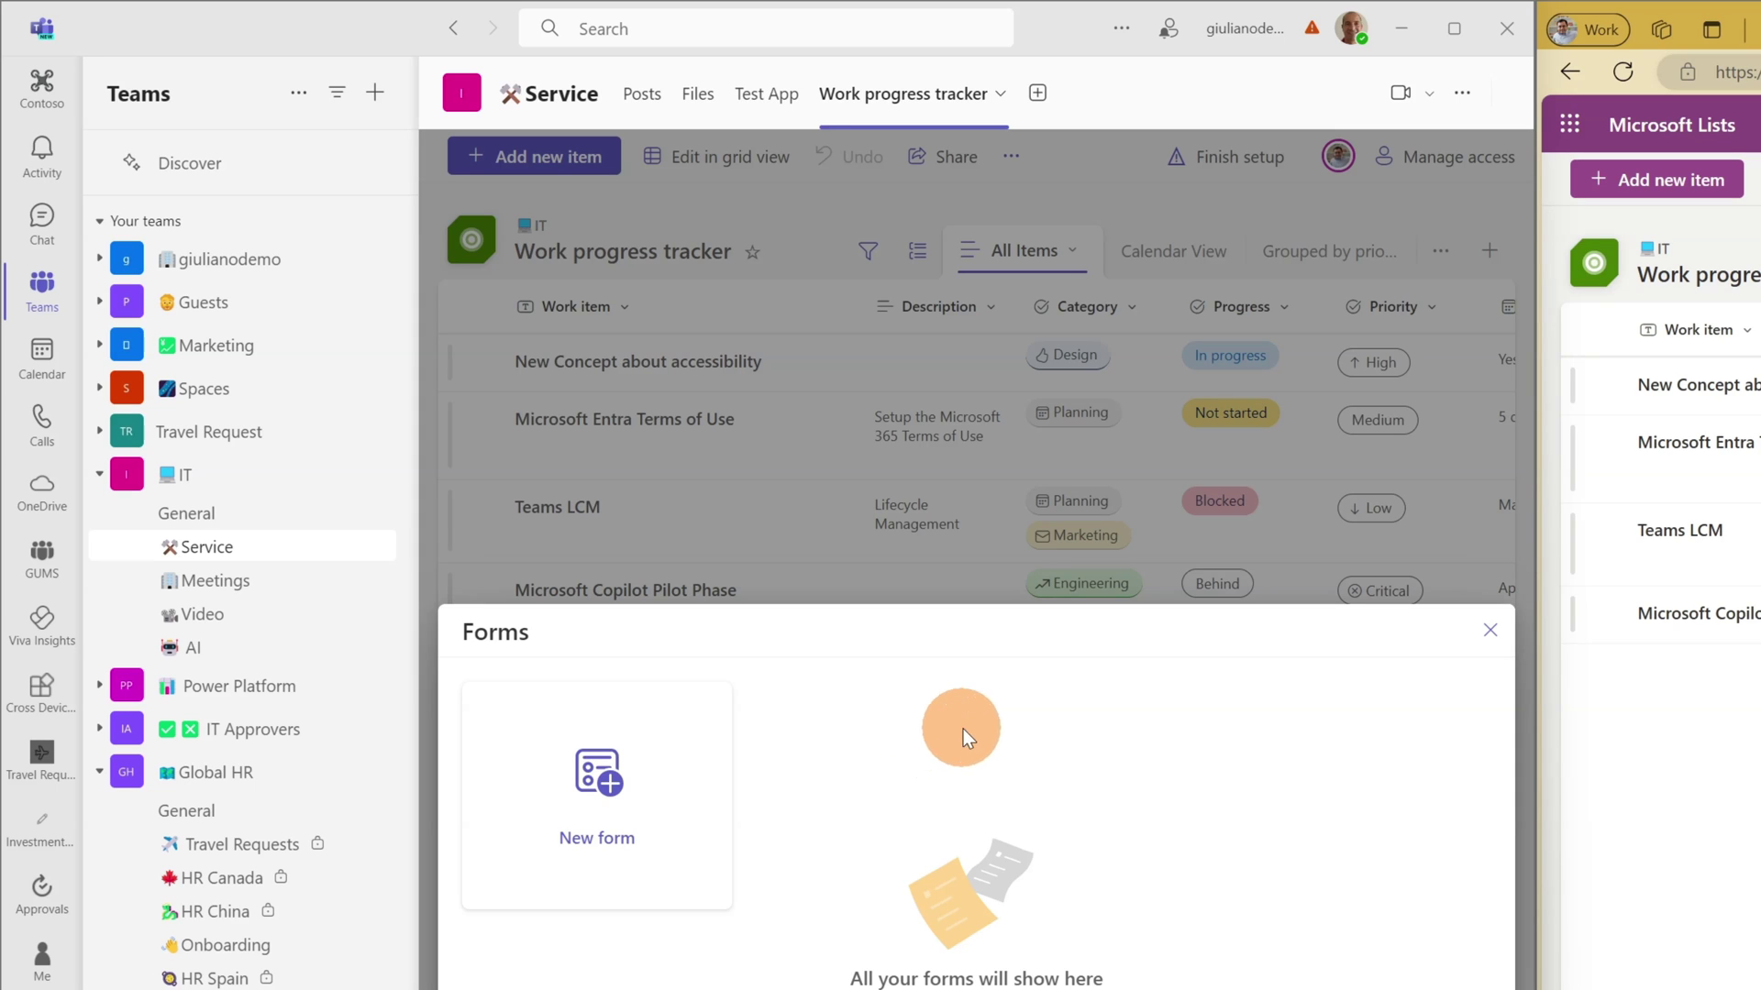
click(1490, 633)
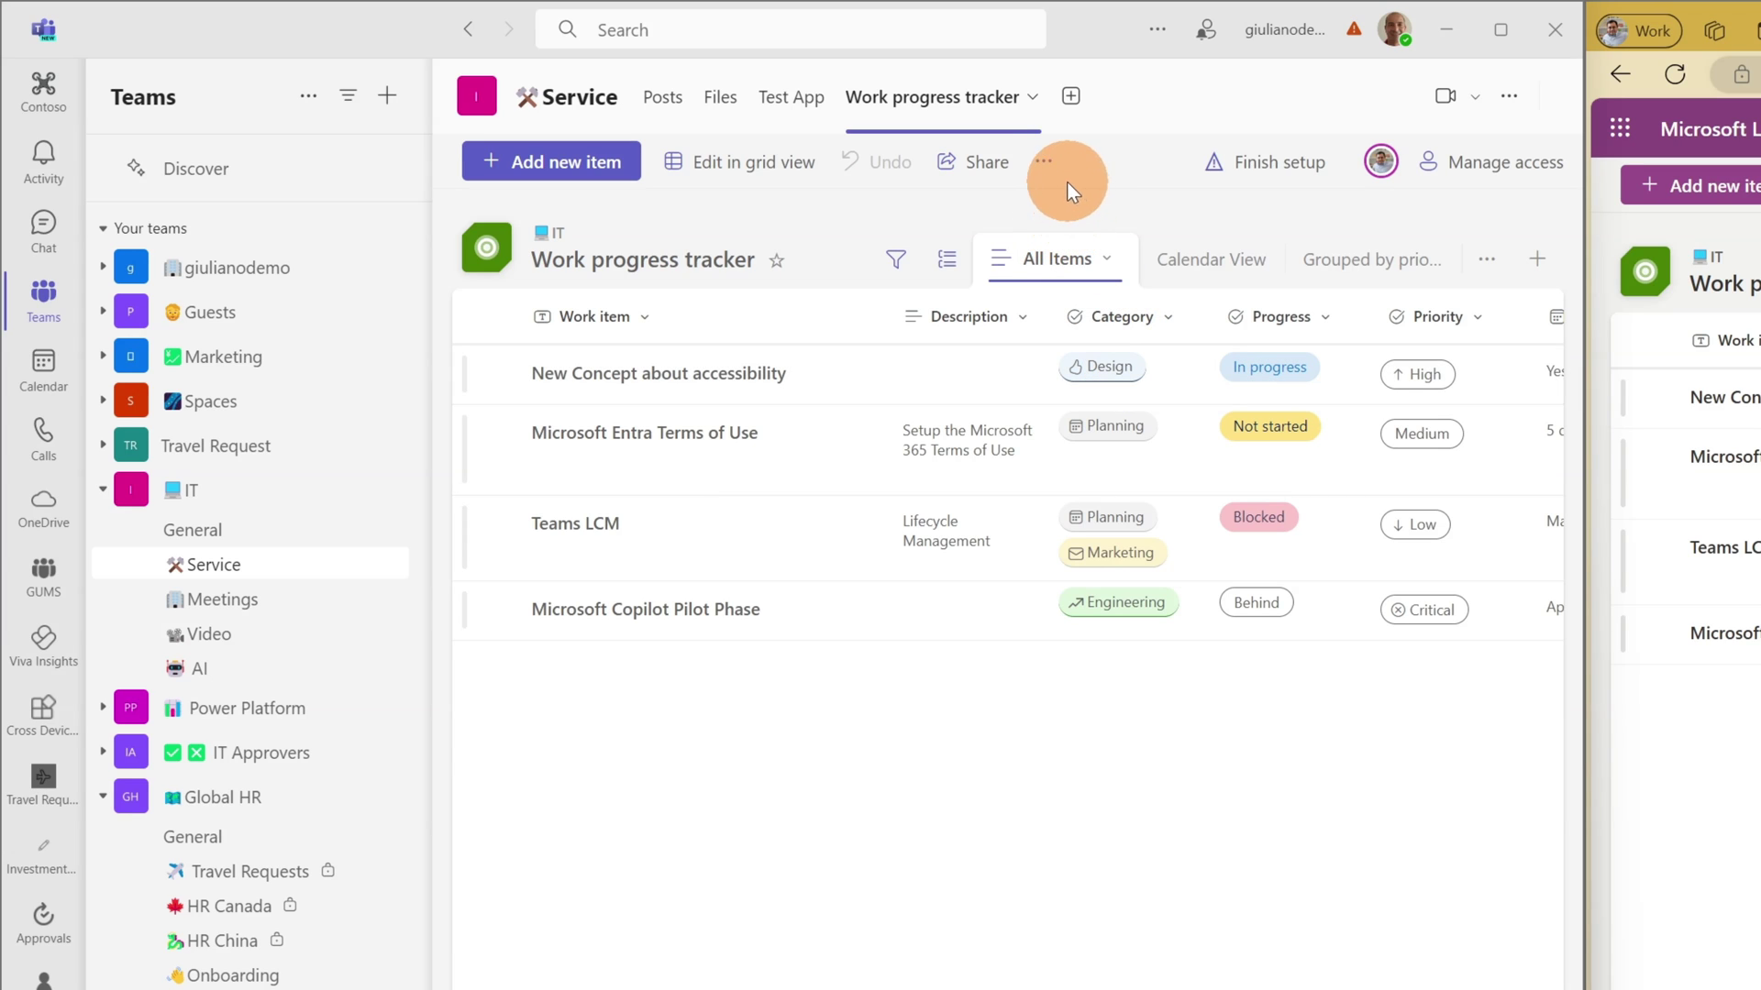
Step: Switch on Enable Approvals under Automate > Configure Approvals and apply it
click(1046, 165)
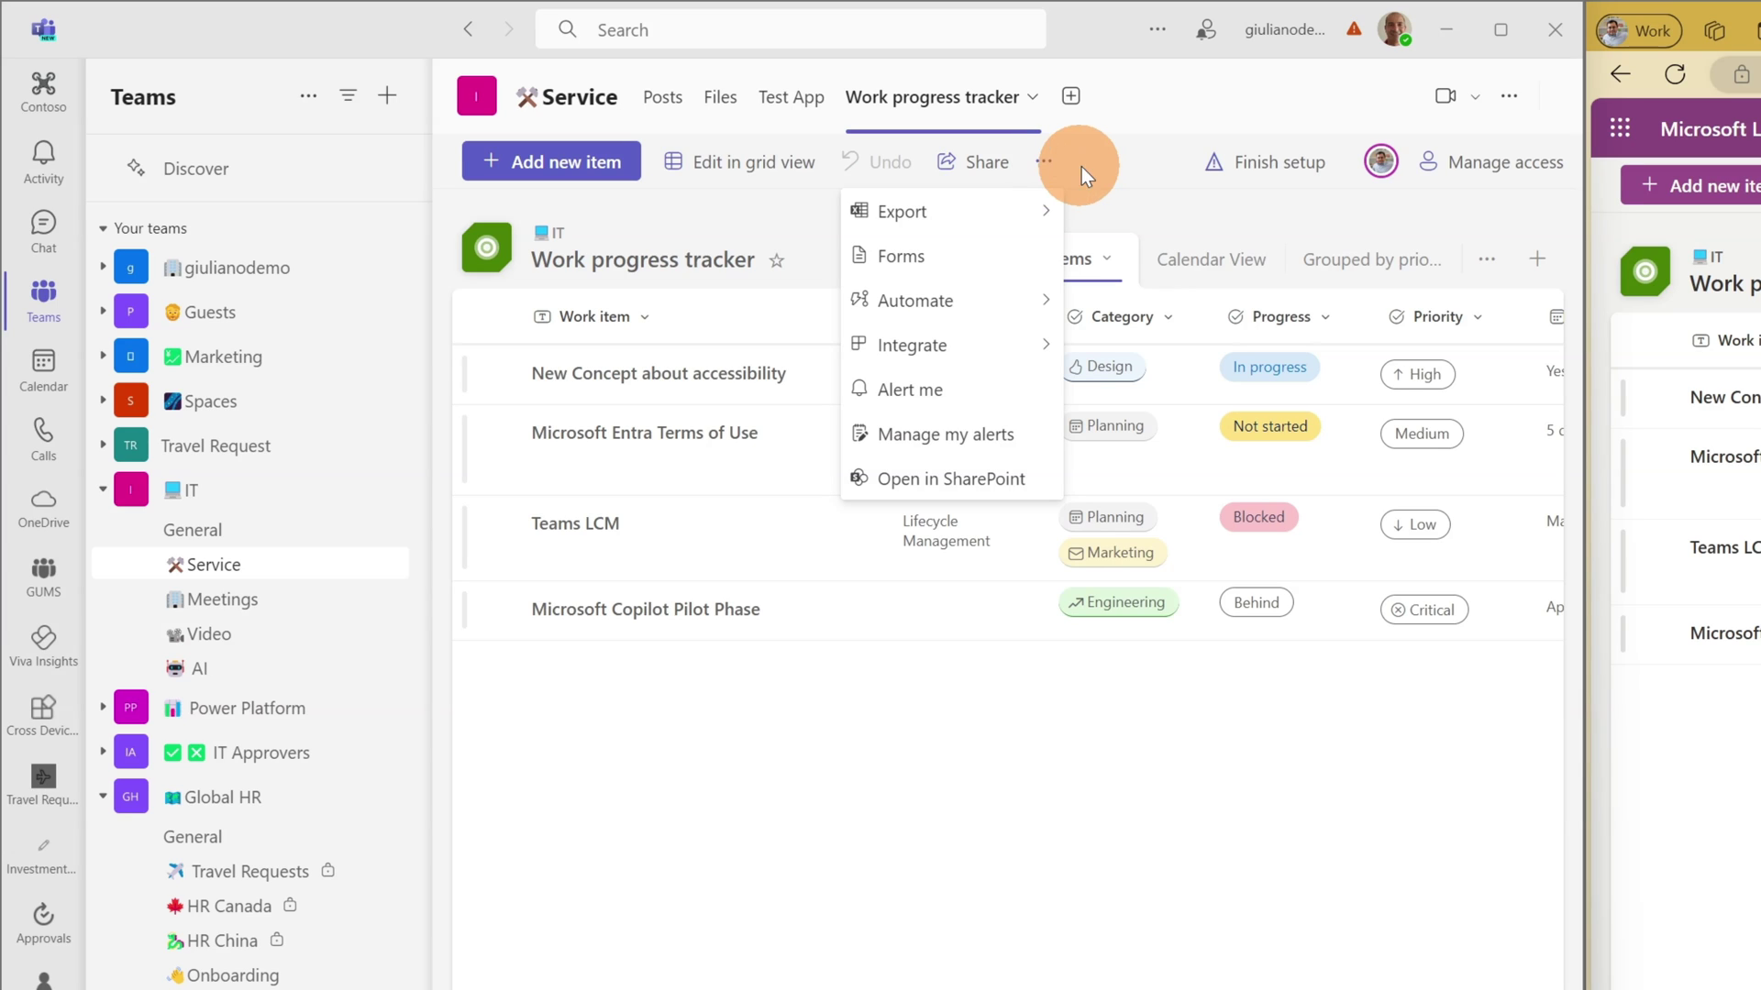
click(1120, 168)
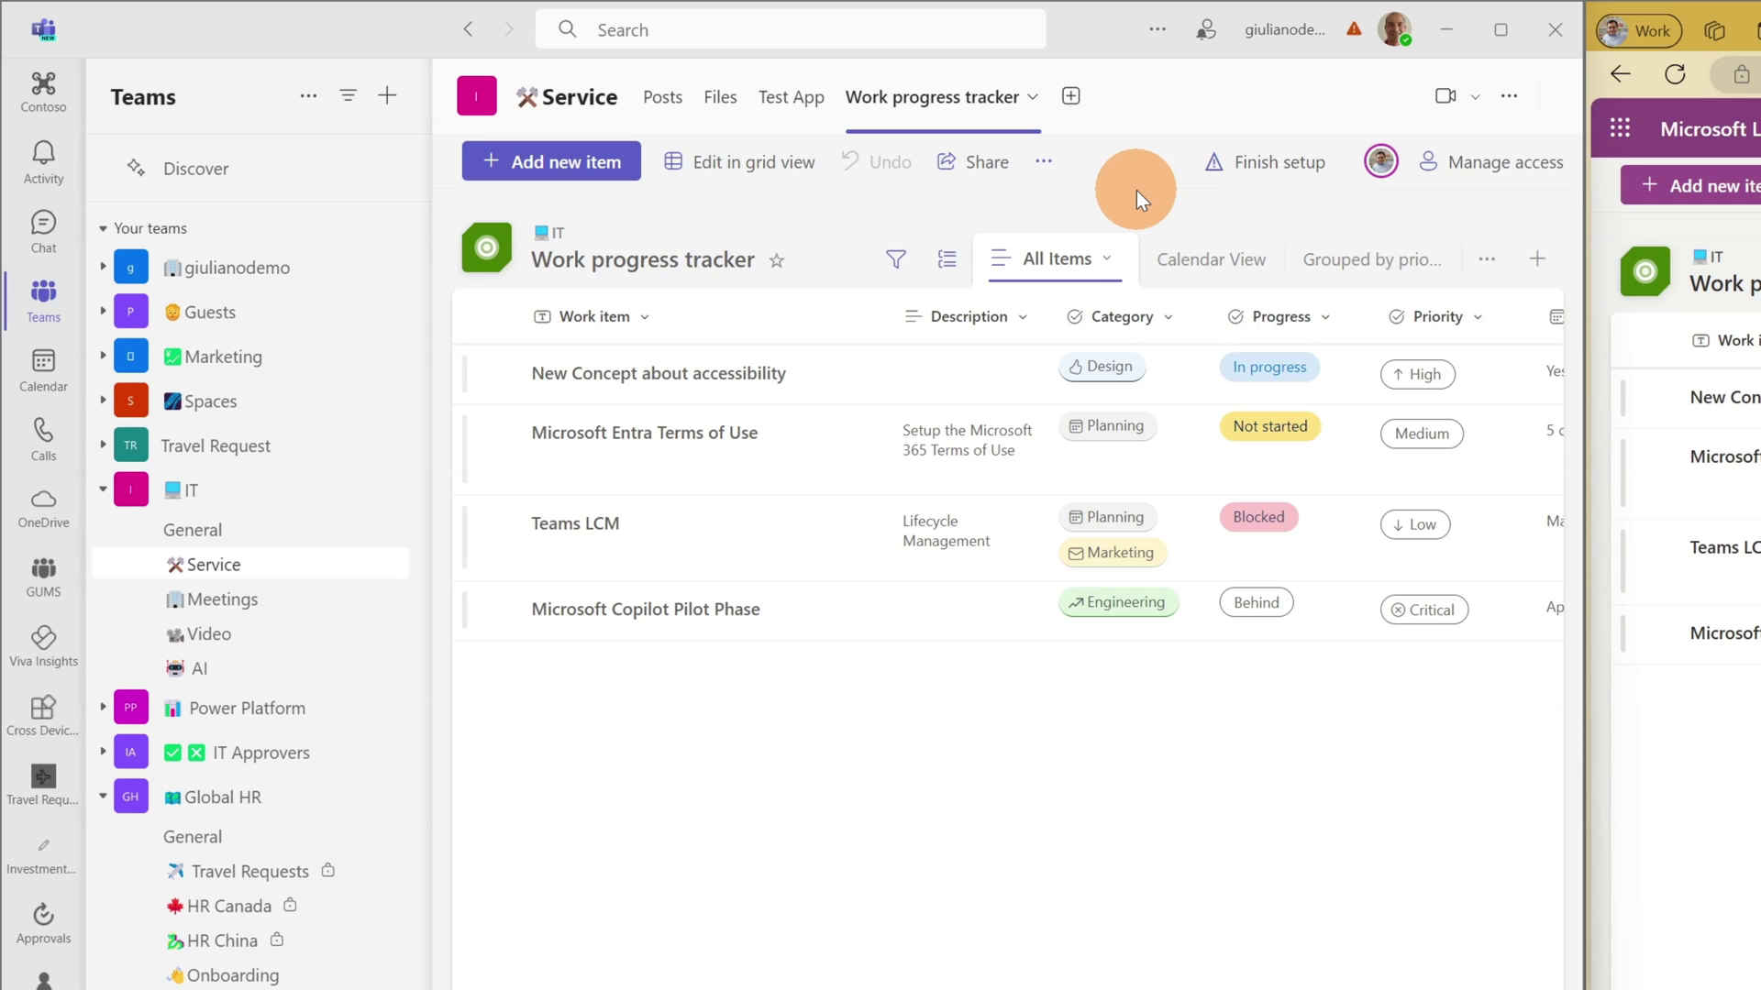
click(1045, 164)
mouse_move(956, 312)
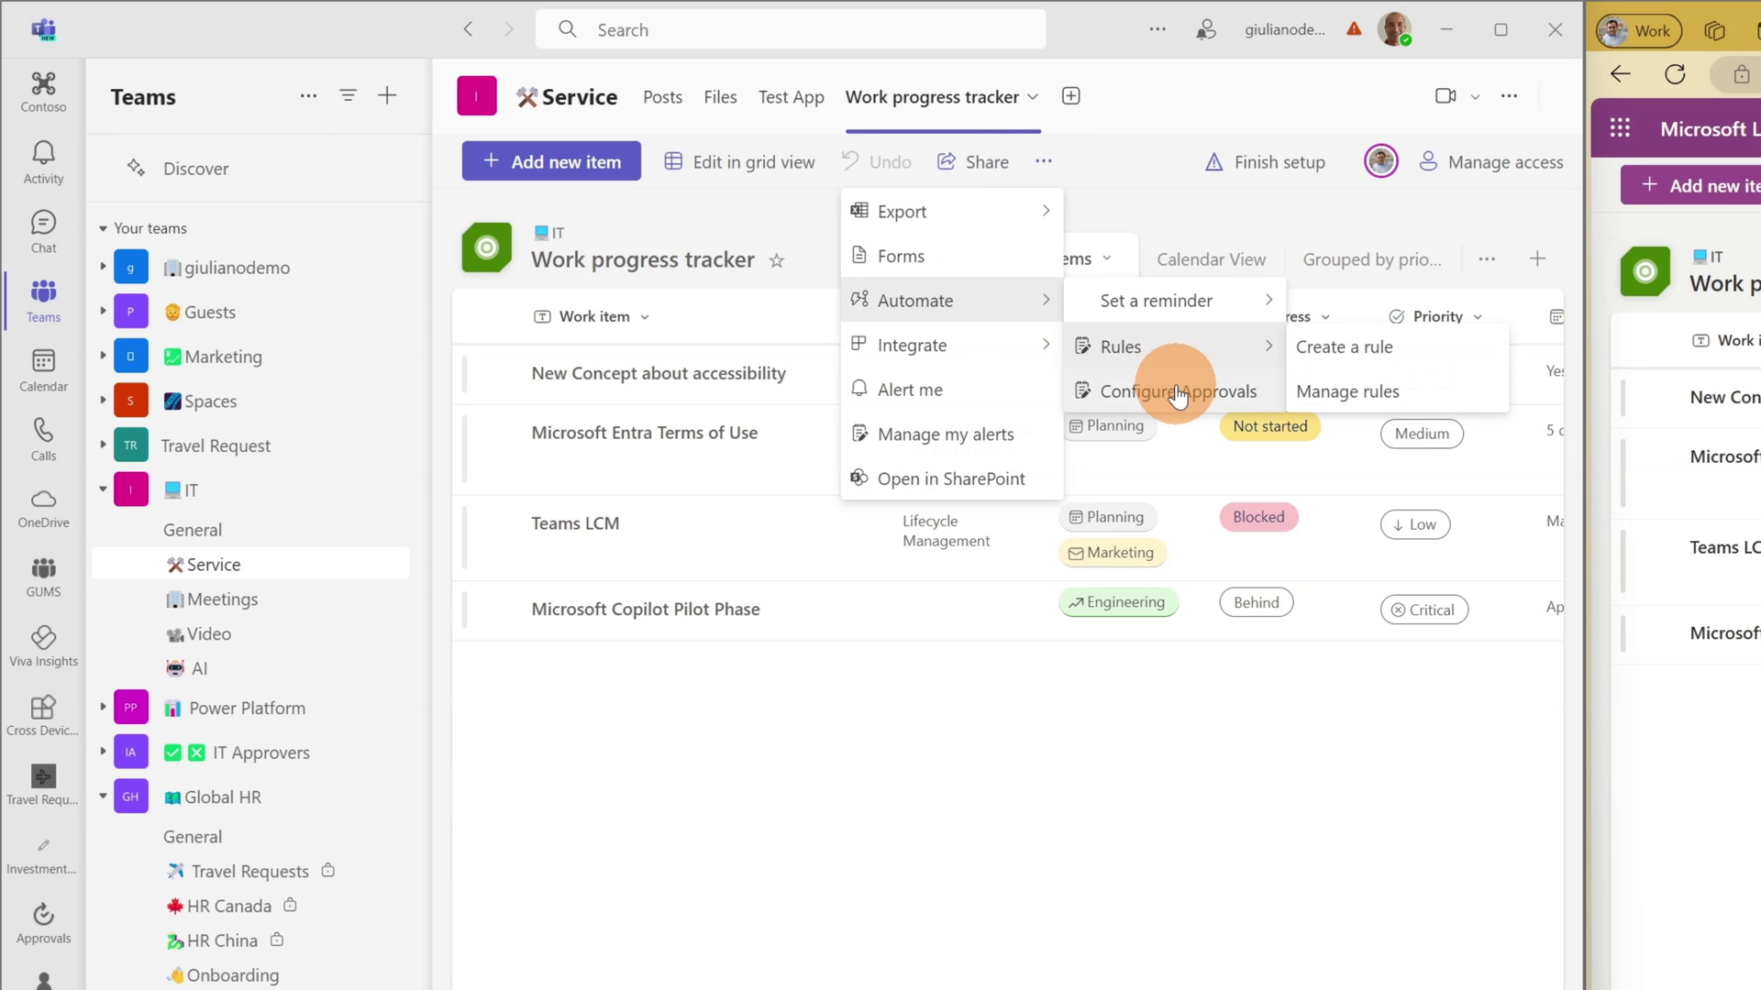
click(1197, 397)
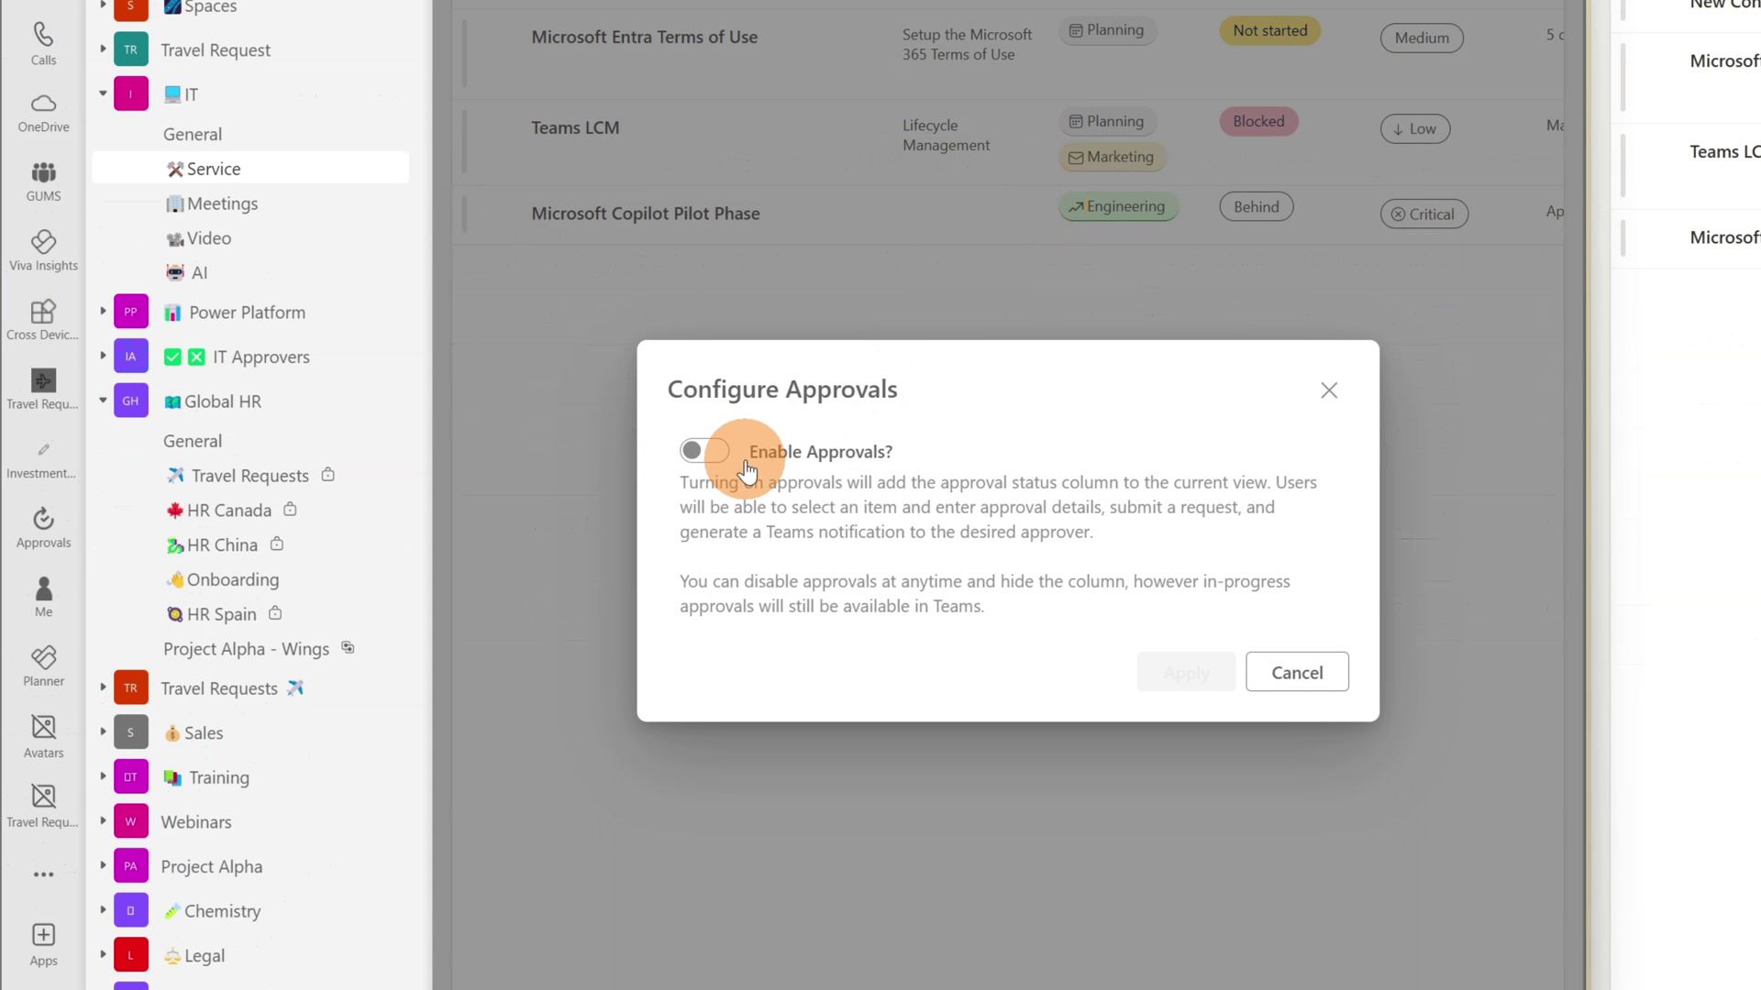
click(702, 450)
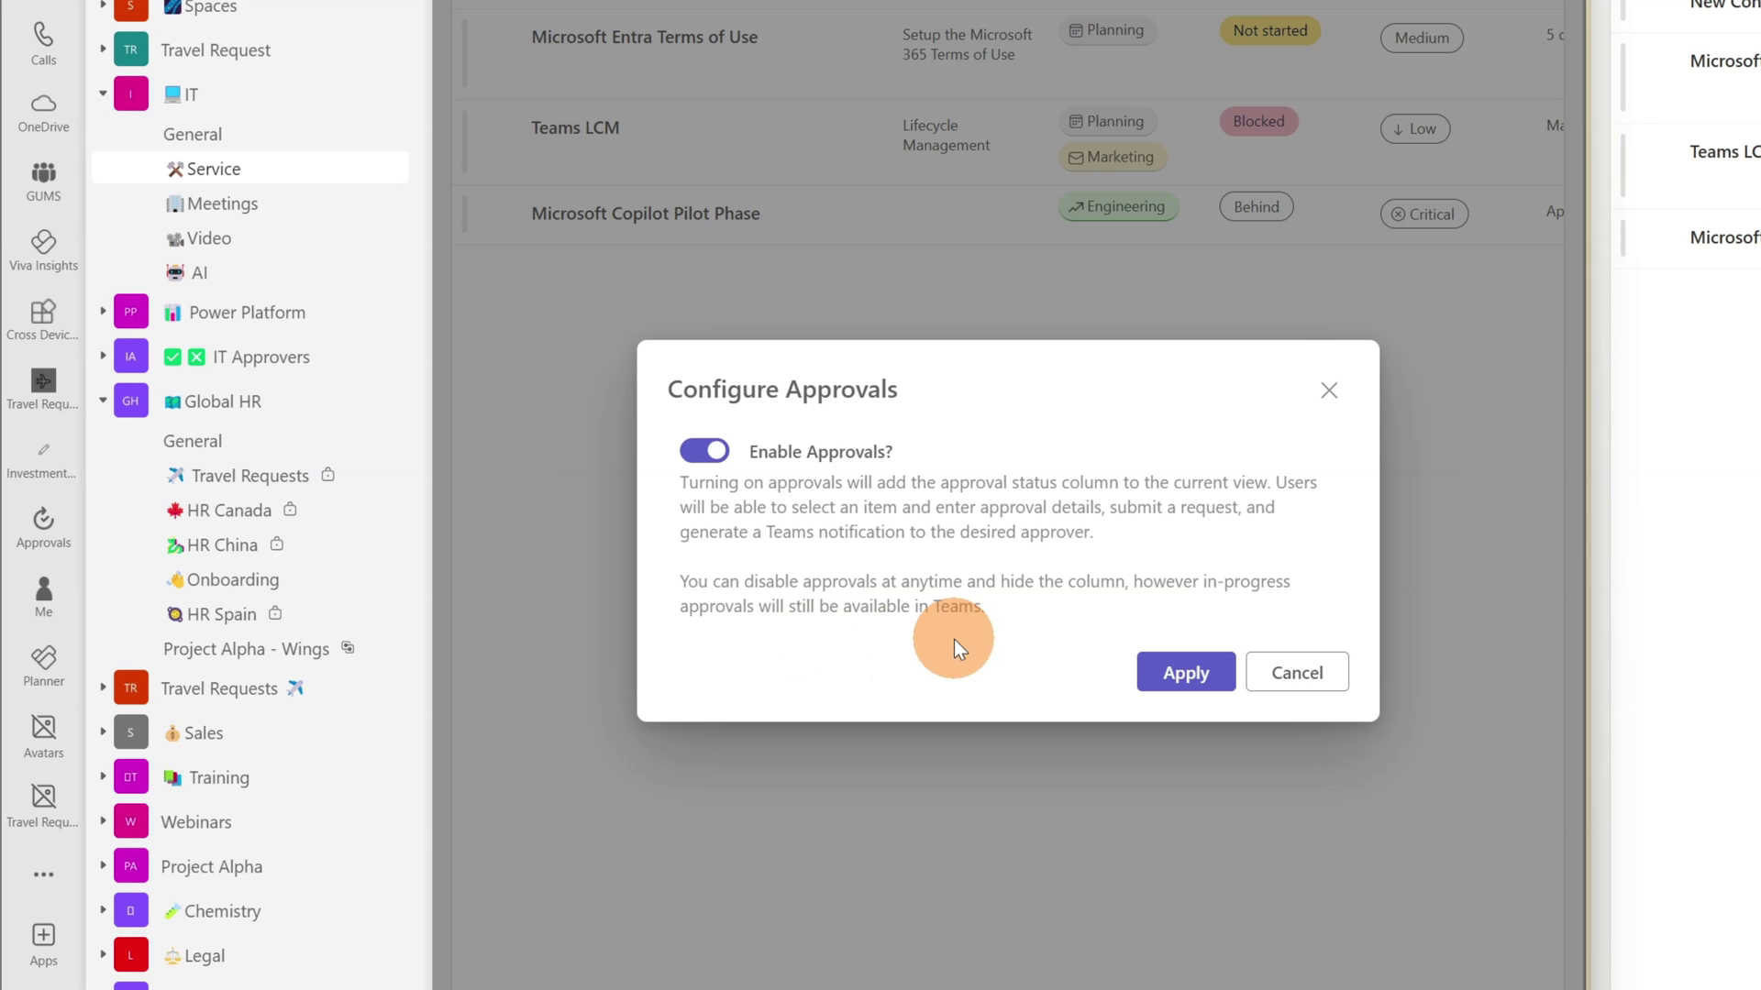
click(1170, 669)
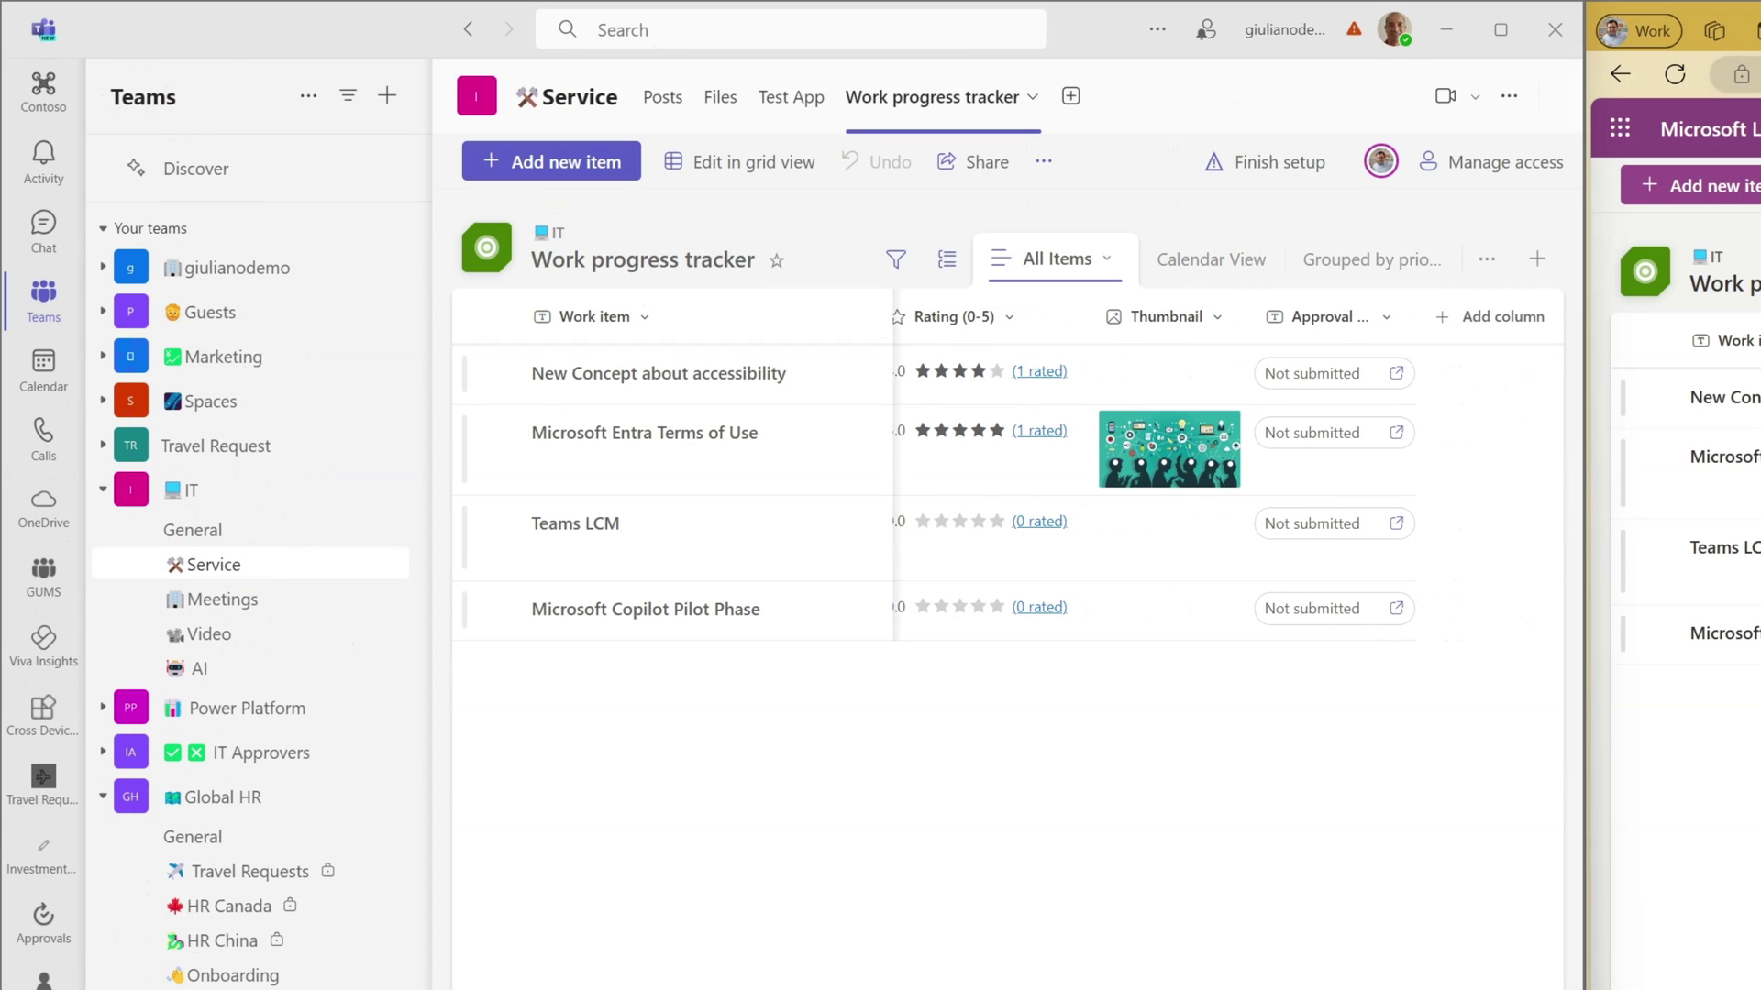
Step: Open Request approval from New Concept about accessibility's 'Not submitted' status
click(1343, 378)
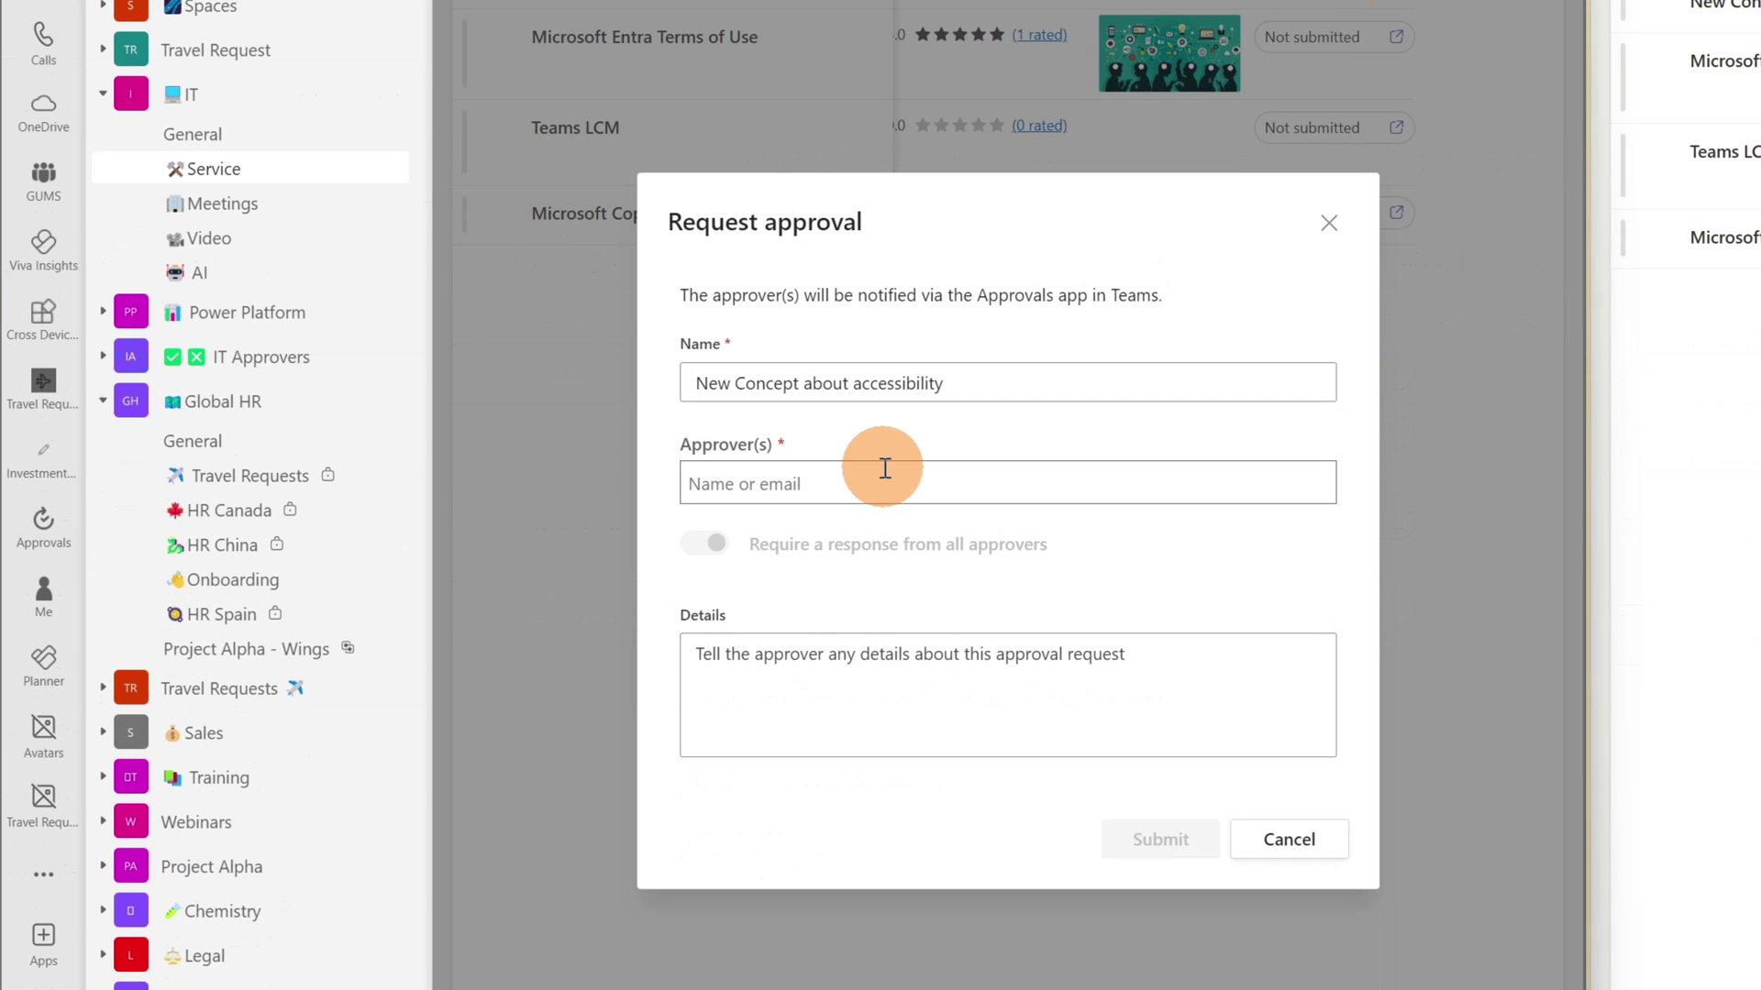